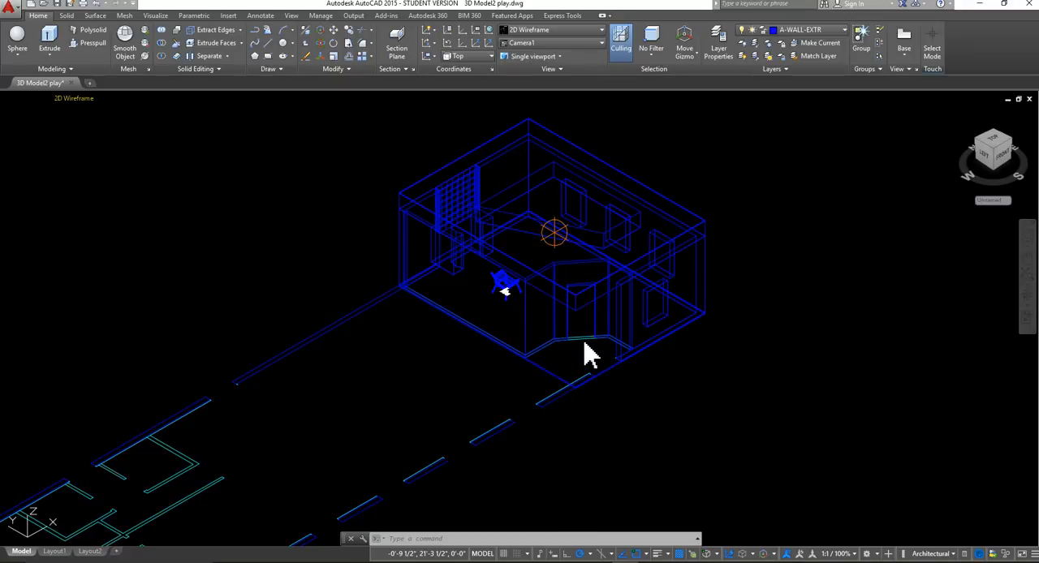
Switch the model to the Top view, showing the empty area below the floor plan.
{"action": "left_click", "coordinate": [30, 98]}
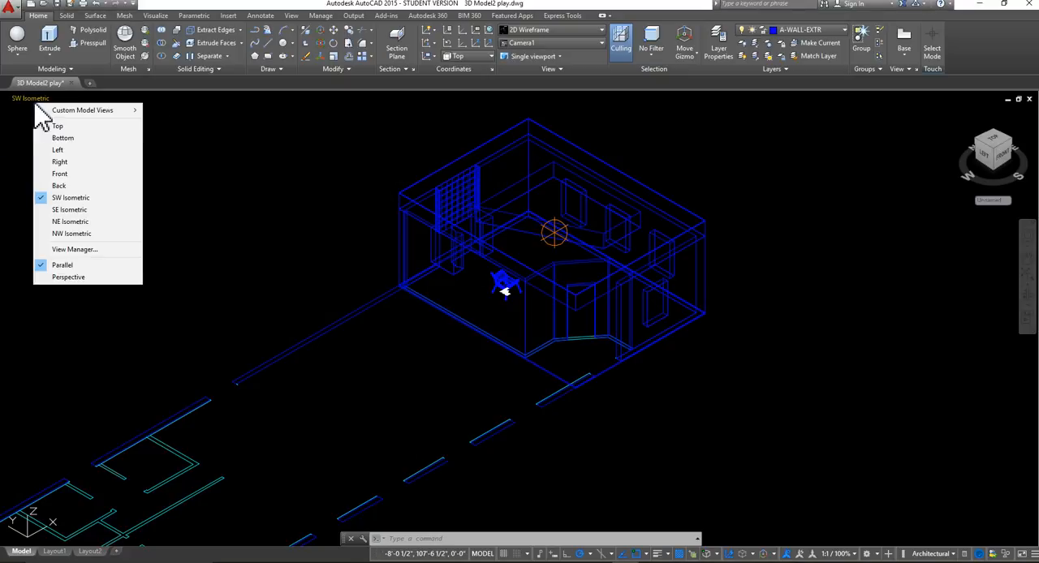
{"action": "left_click", "coordinate": [57, 126]}
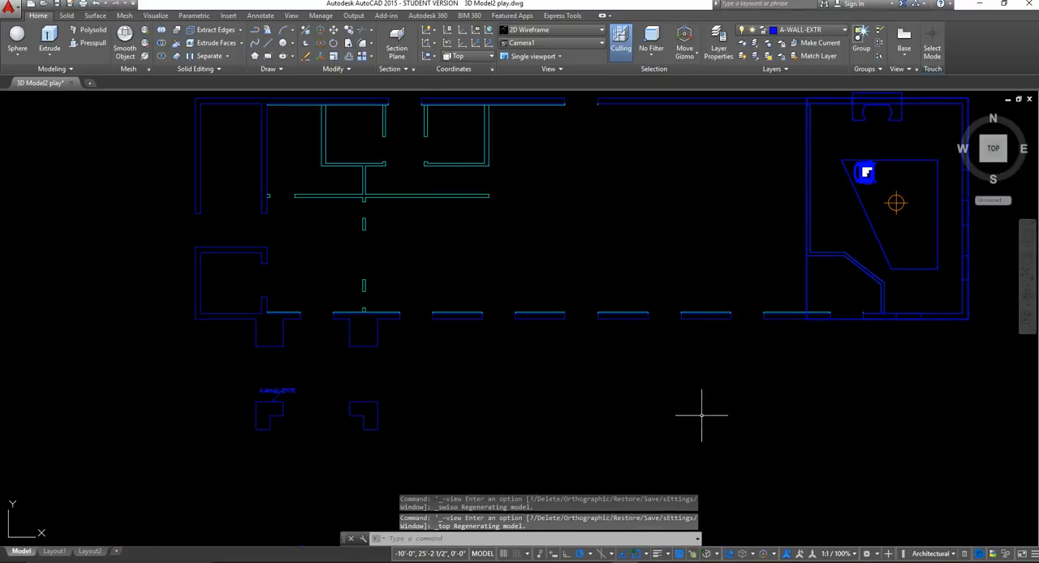
{"action": "scroll", "coordinate": [707, 414], "scroll_direction": "up", "scroll_amount": 2}
{"action": "middle_click_drag", "start_coordinate": [583, 375], "coordinate": [492, 339]}
{"action": "middle_click_drag", "start_coordinate": [631, 371], "coordinate": [613, 311]}
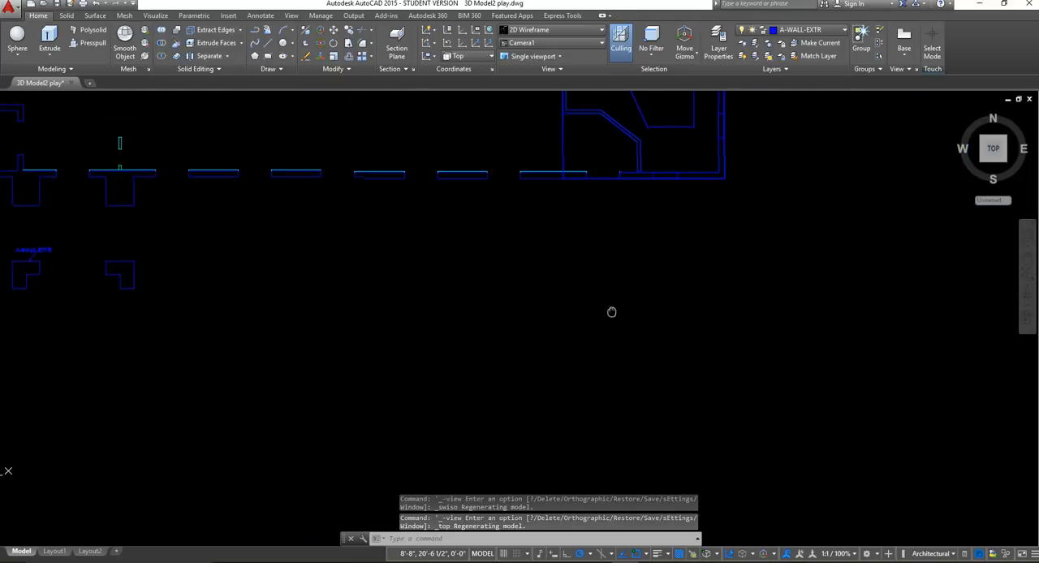
{"action": "middle_click_drag", "start_coordinate": [453, 318], "coordinate": [394, 334]}
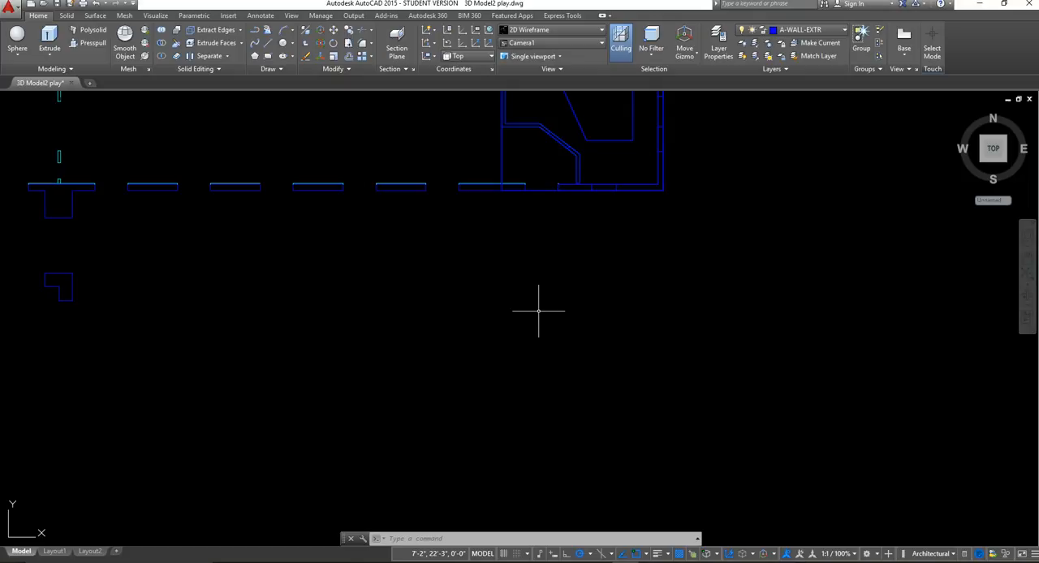
Draw a rectangle 3' long and 7' wide in the empty area below the floor plan as the door outline.
{"action": "left_click", "coordinate": [267, 69]}
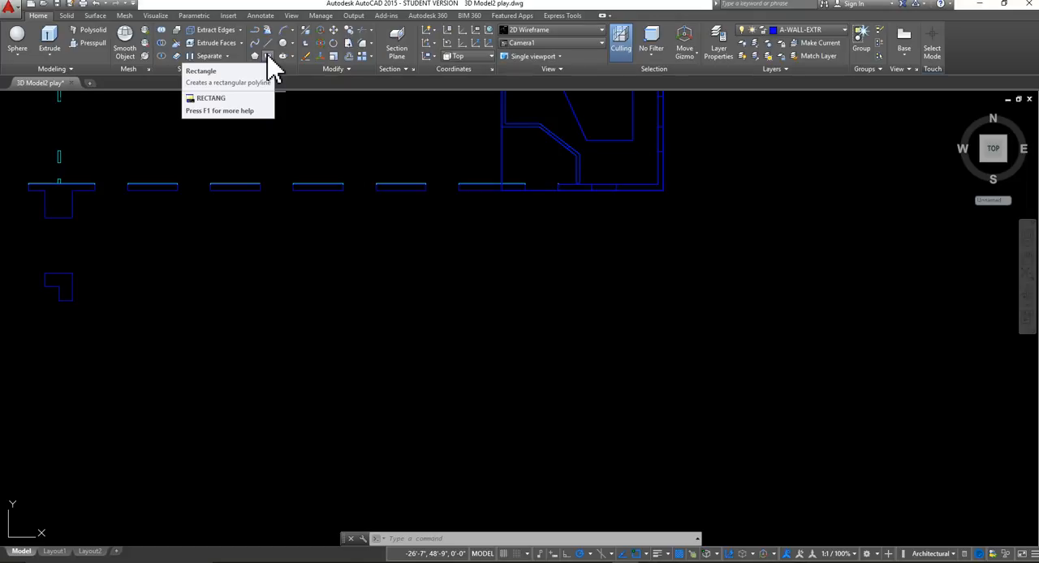
{"action": "left_click", "coordinate": [271, 59]}
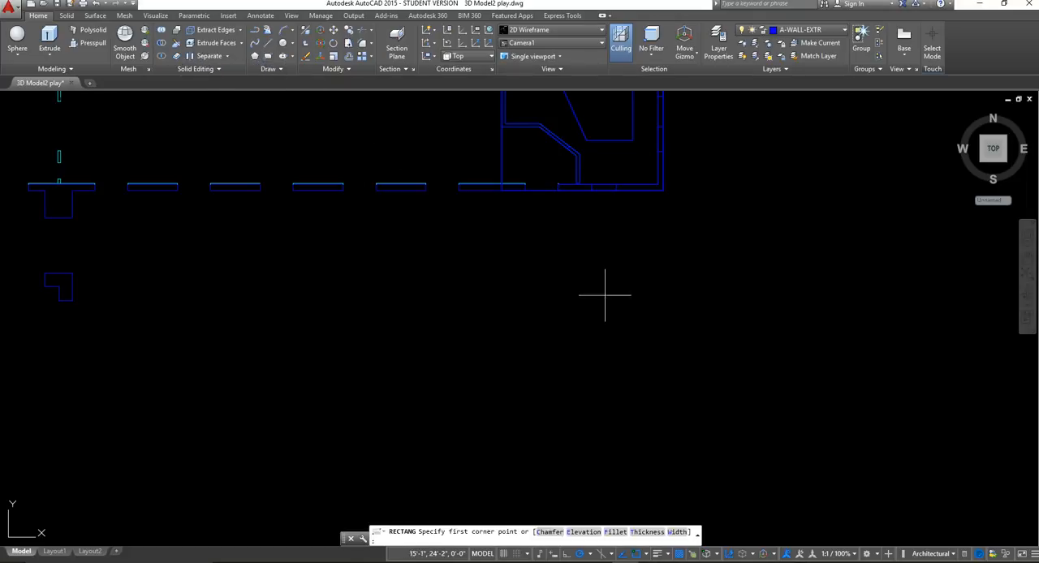
{"action": "left_click", "coordinate": [471, 370]}
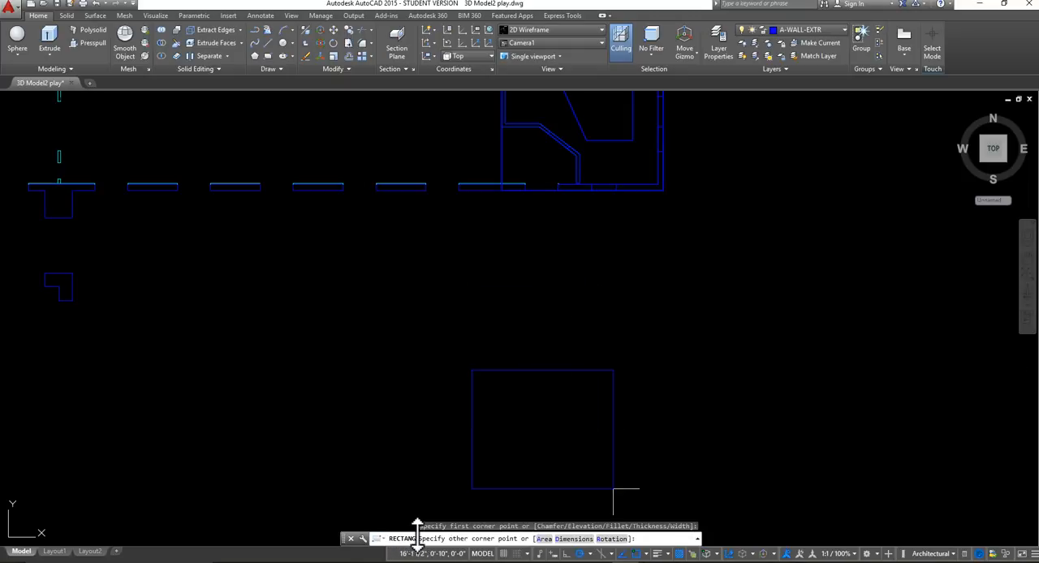
{"action": "left_click", "coordinate": [578, 541]}
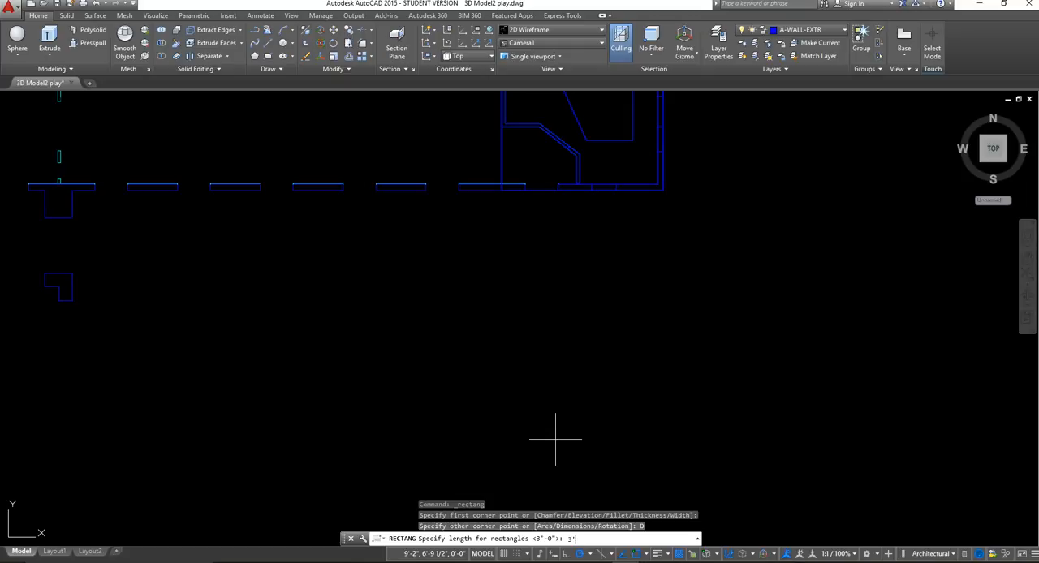
{"action": "key", "text": "Return"}
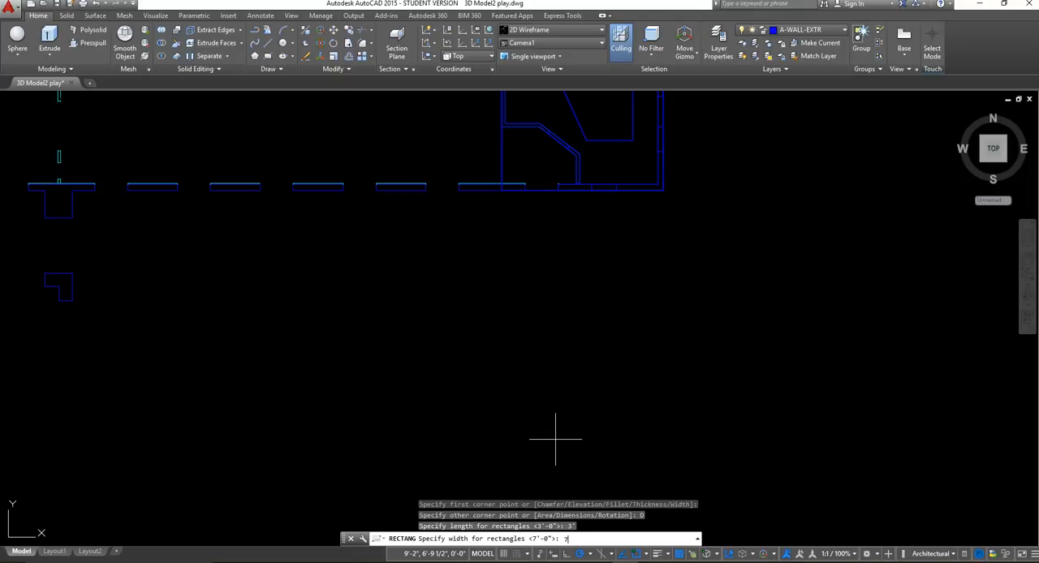
{"action": "key", "text": "Return"}
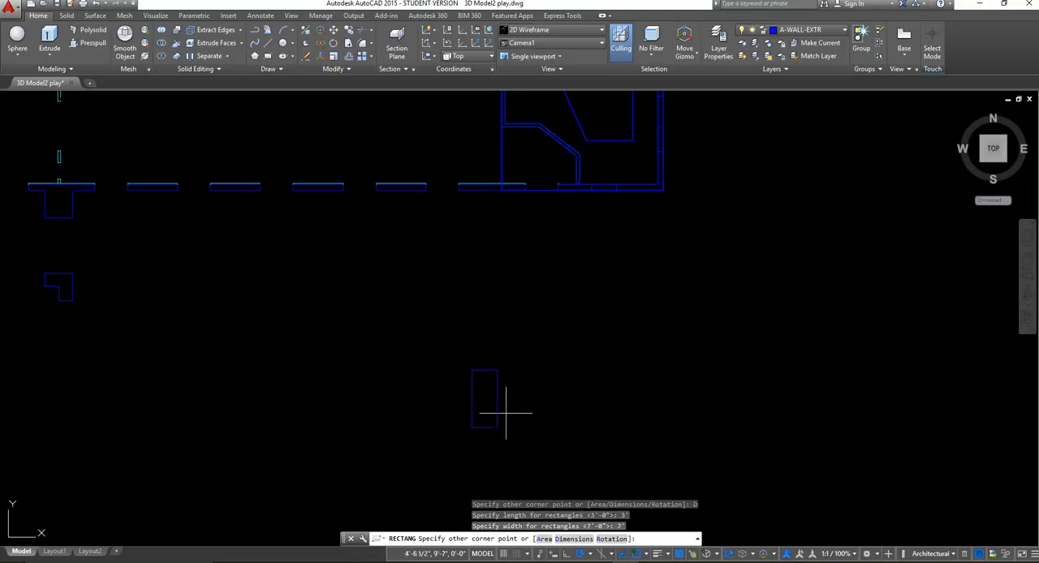
{"action": "left_click", "coordinate": [520, 293]}
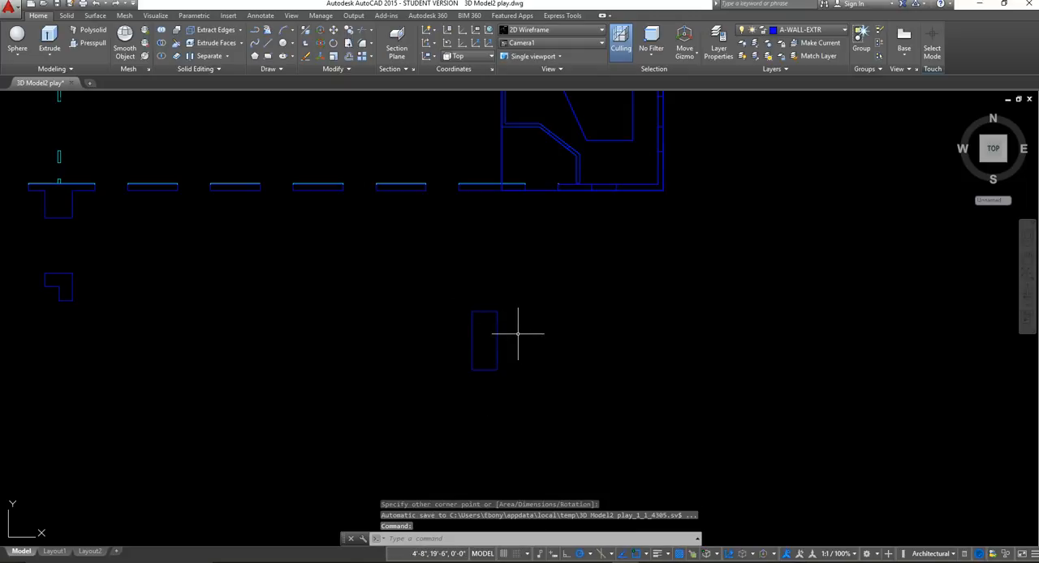
Offset the door rectangle 2" inward to form the frame's inner edge.
{"action": "scroll", "coordinate": [478, 367], "scroll_direction": "up", "scroll_amount": 4}
{"action": "scroll", "coordinate": [497, 342], "scroll_direction": "up", "scroll_amount": 4}
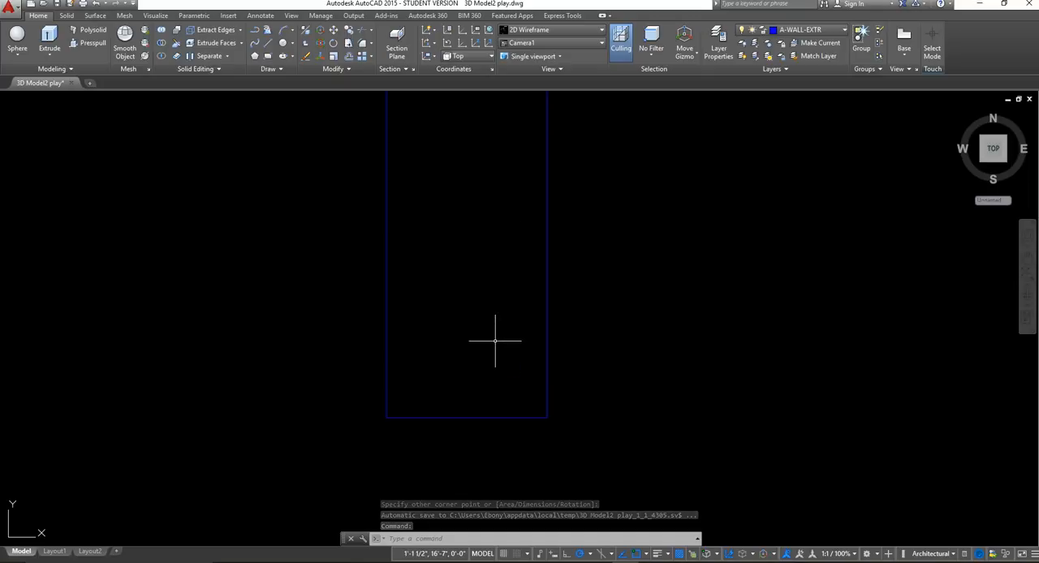
{"action": "middle_click", "coordinate": [499, 382]}
{"action": "middle_click", "coordinate": [500, 382]}
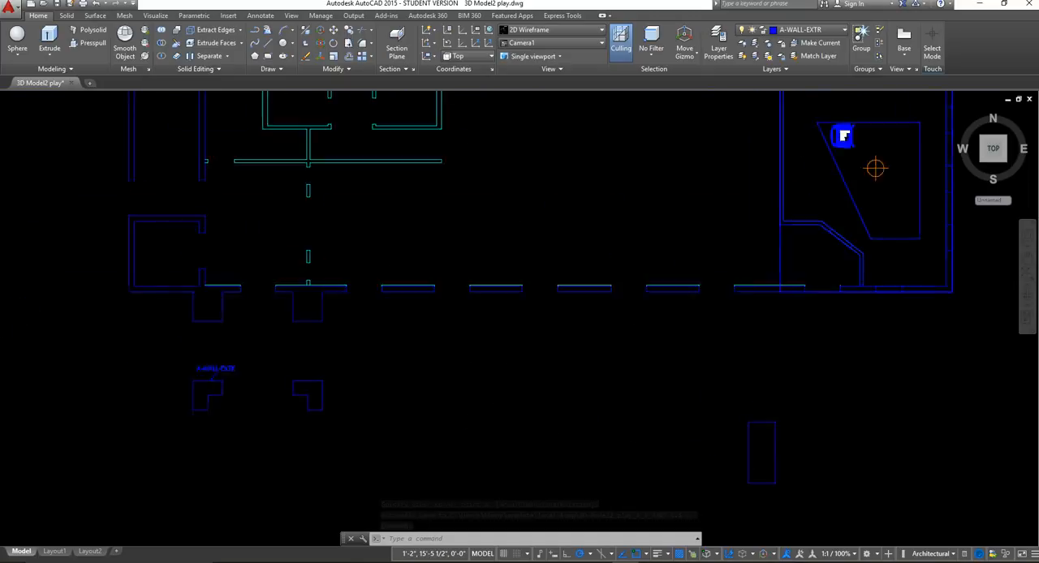
{"action": "middle_click_drag", "start_coordinate": [830, 465], "coordinate": [498, 369]}
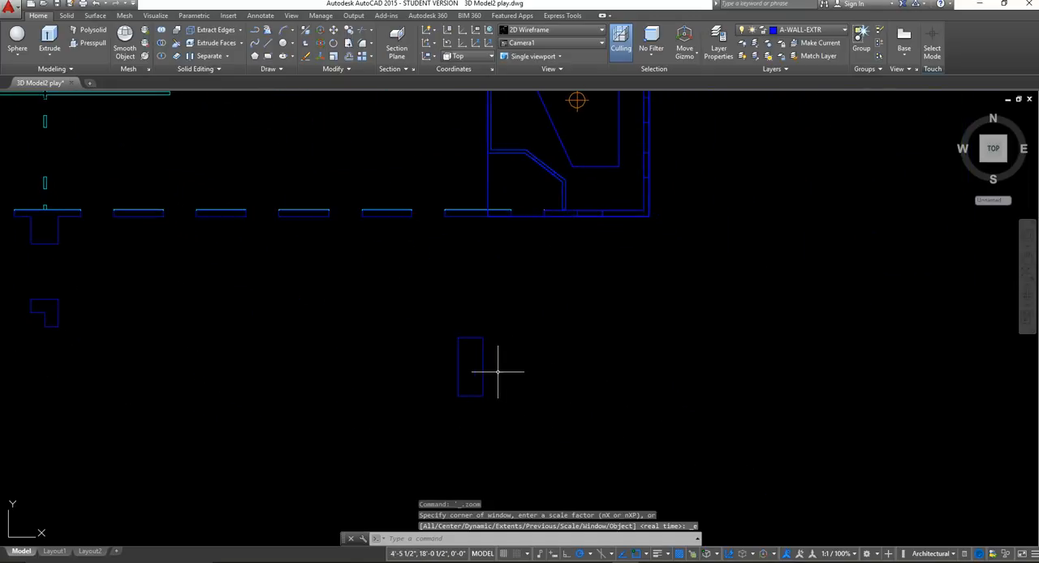
{"action": "scroll", "coordinate": [459, 392], "scroll_direction": "up", "scroll_amount": 5}
{"action": "scroll", "coordinate": [441, 352], "scroll_direction": "up", "scroll_amount": 3}
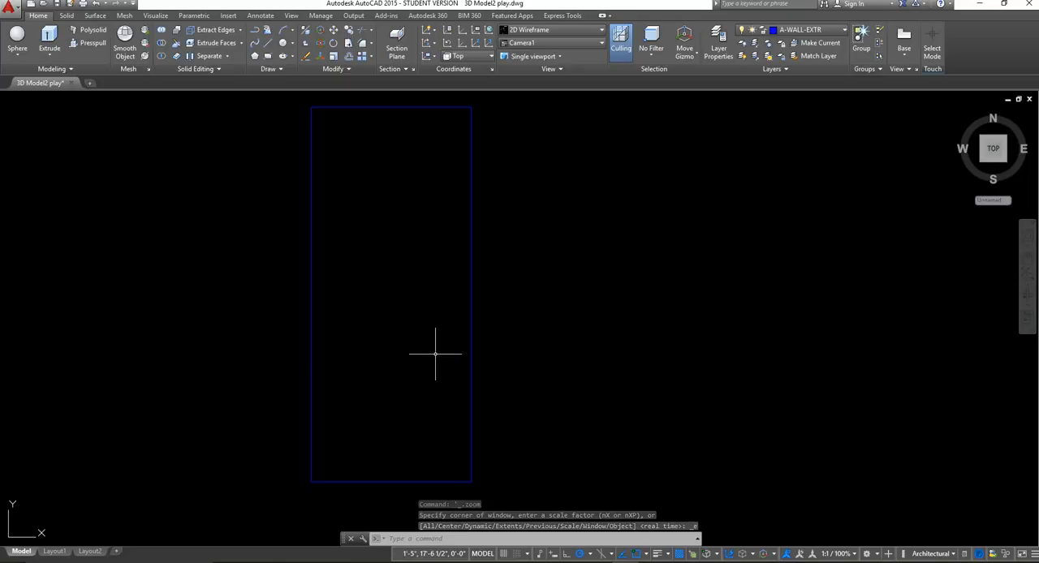
{"action": "middle_click_drag", "start_coordinate": [422, 357], "coordinate": [539, 366]}
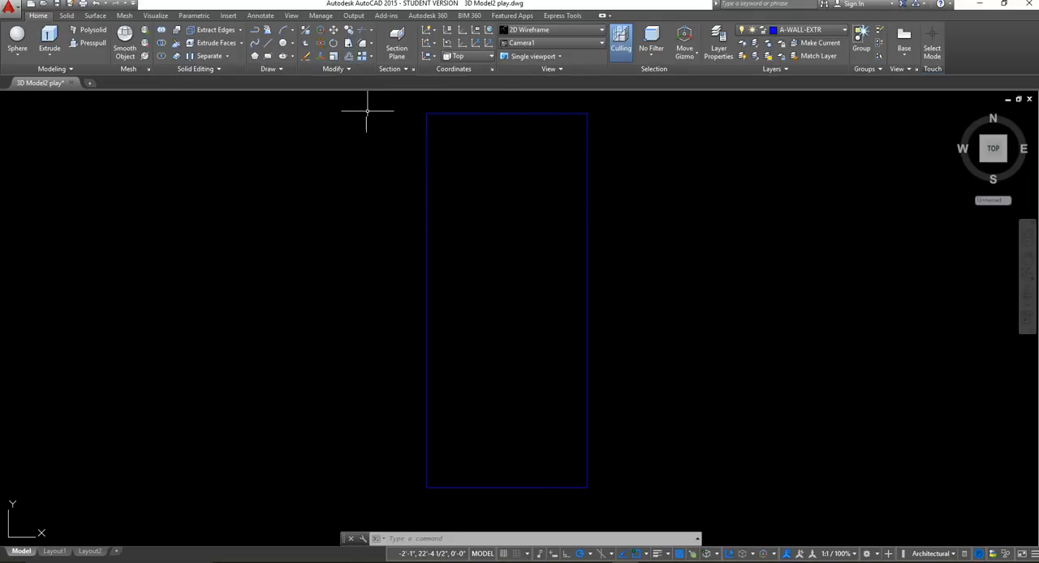
{"action": "left_click", "coordinate": [350, 57]}
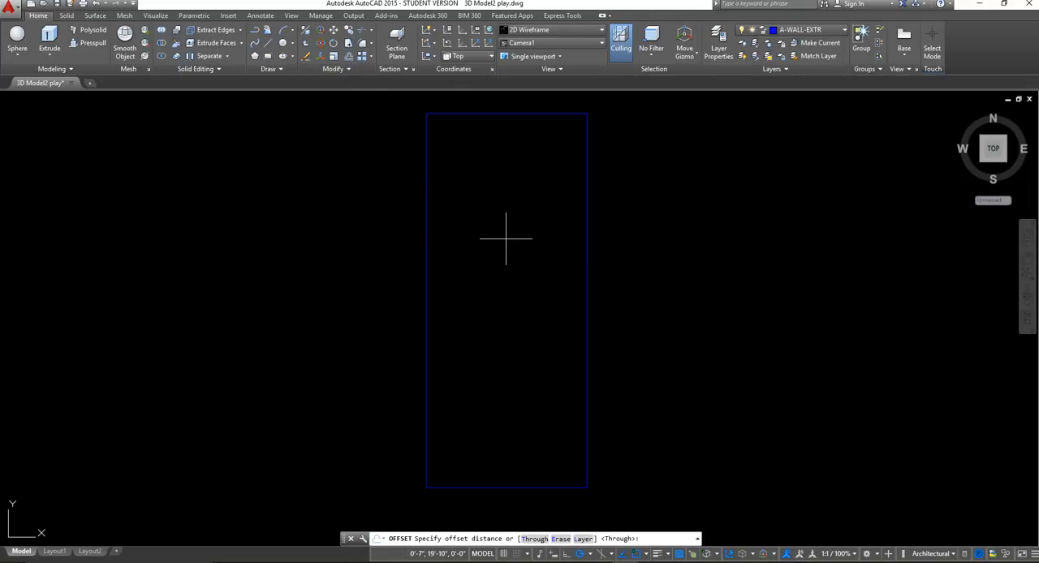
{"action": "type", "text": "2\""}
{"action": "key", "text": "Return"}
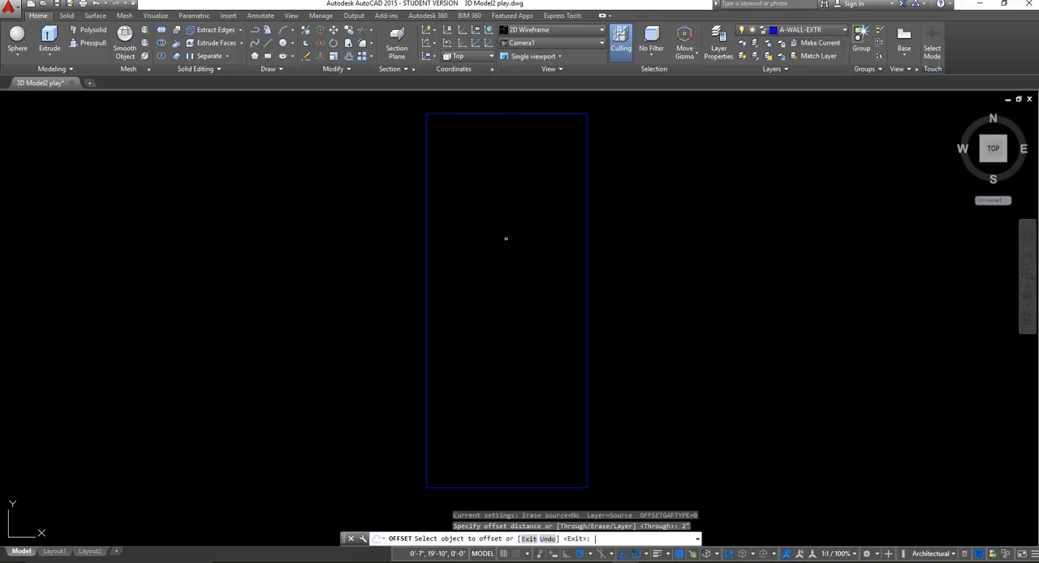
{"action": "left_click", "coordinate": [426, 244]}
{"action": "left_click", "coordinate": [544, 299]}
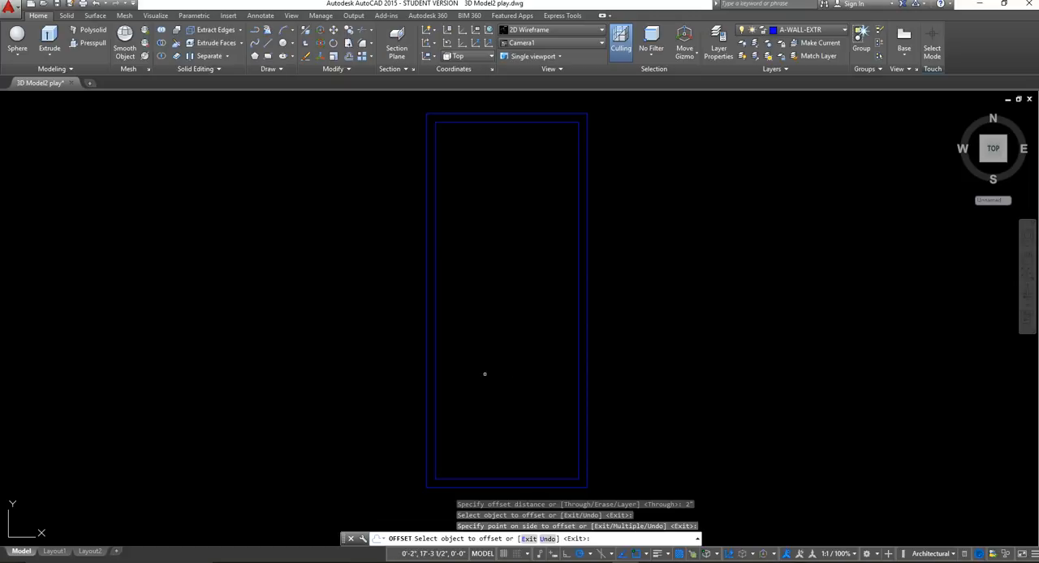
{"action": "key", "text": "Return"}
Draw a horizontal line across the inner rectangle between the midpoints of its two long sides.
{"action": "left_click", "coordinate": [270, 43]}
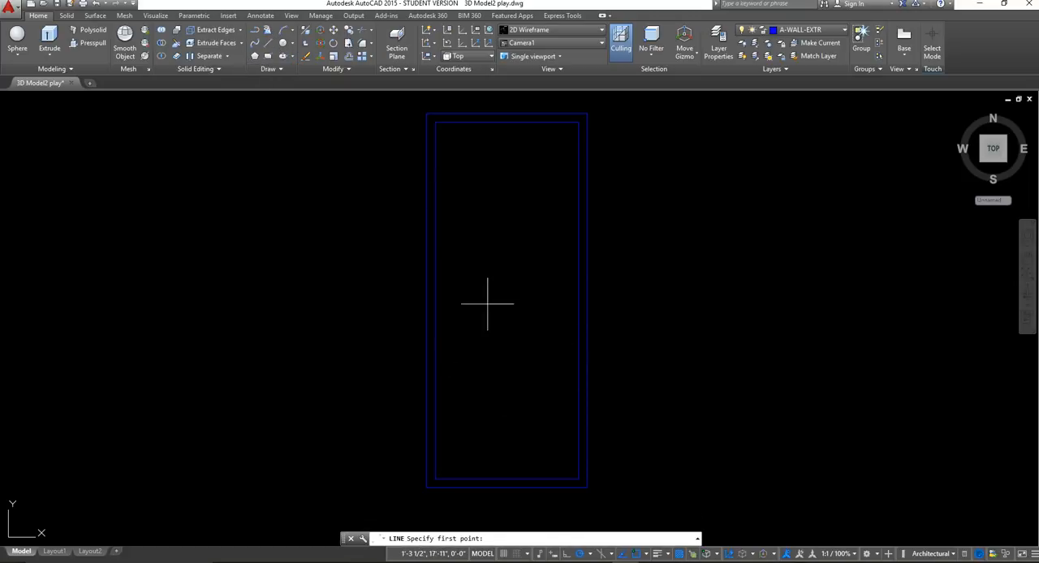
{"action": "left_click", "coordinate": [570, 302]}
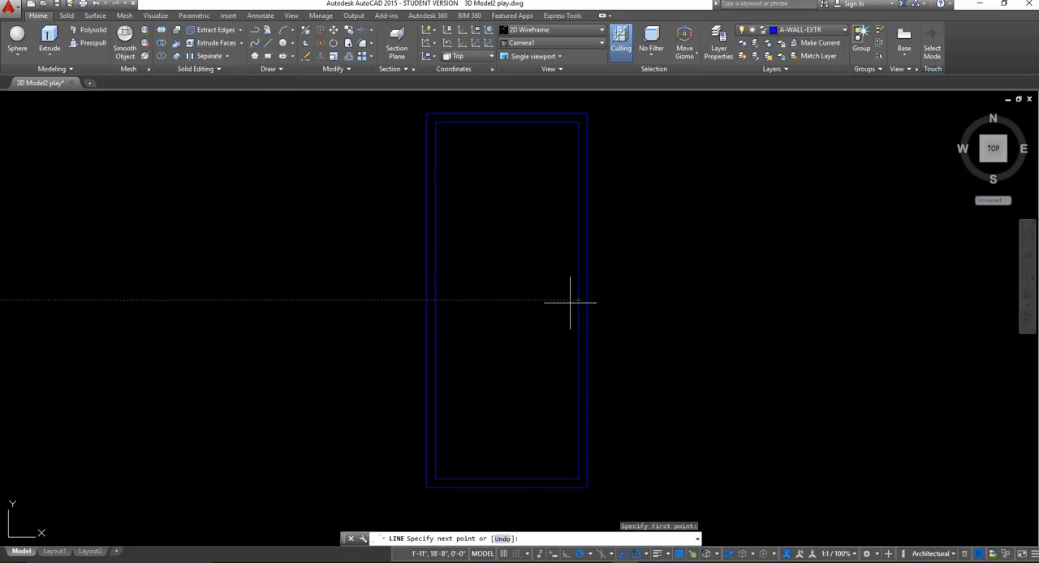
{"action": "left_click", "coordinate": [435, 300]}
{"action": "key", "text": "Escape"}
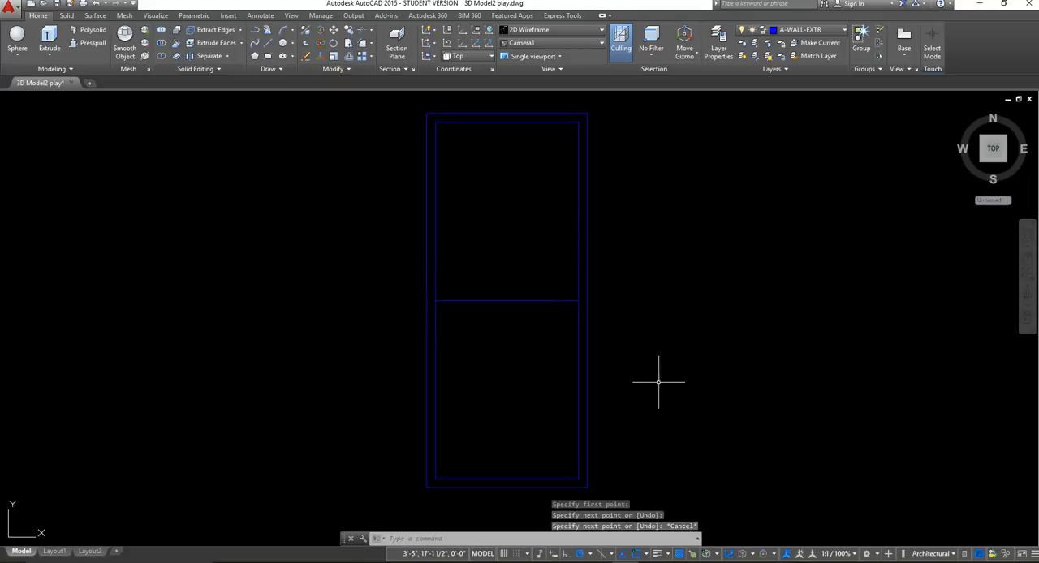
Offset the horizontal middle line 4" downward to form the door's middle rail.
{"action": "left_click", "coordinate": [362, 56]}
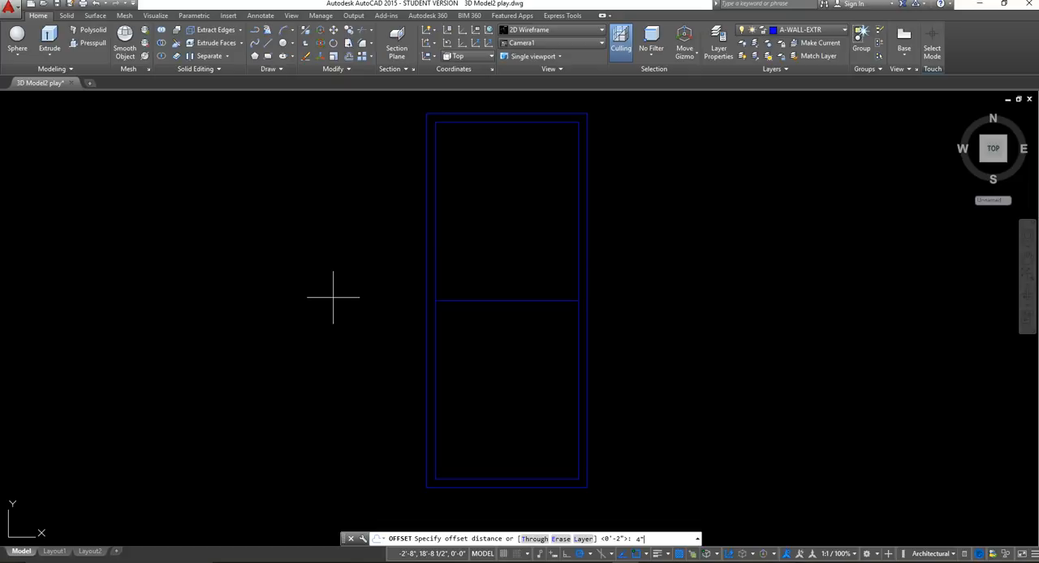
{"action": "type", "text": "4\""}
{"action": "key", "text": "Return"}
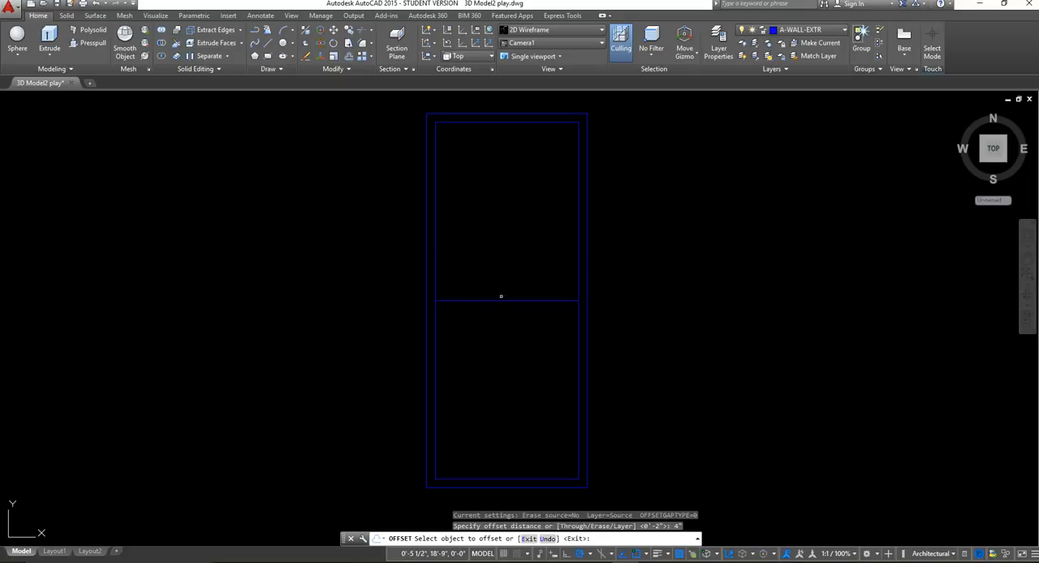
{"action": "left_click", "coordinate": [500, 302]}
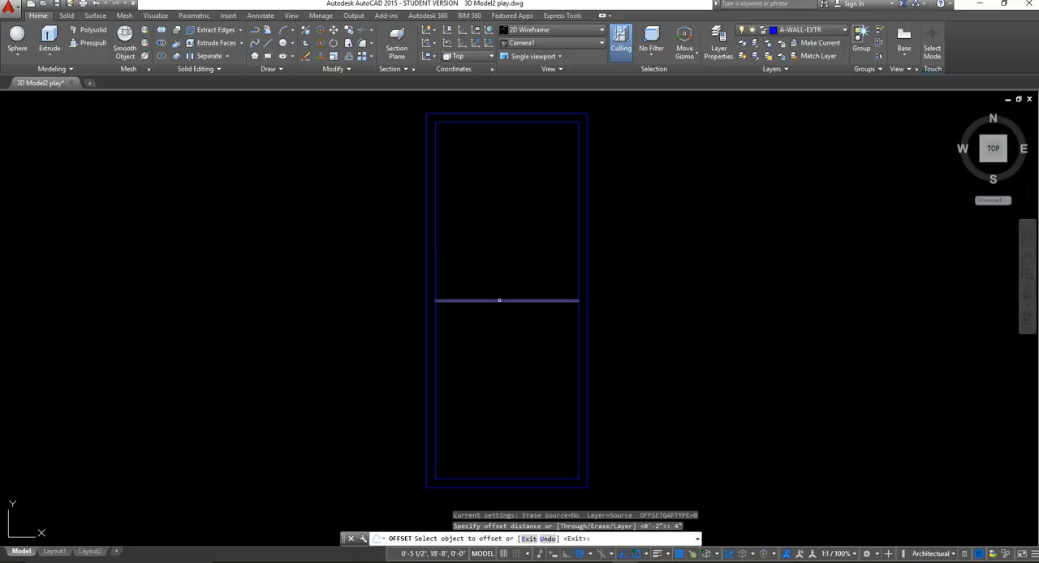
{"action": "left_click", "coordinate": [510, 357]}
{"action": "key", "text": "Escape"}
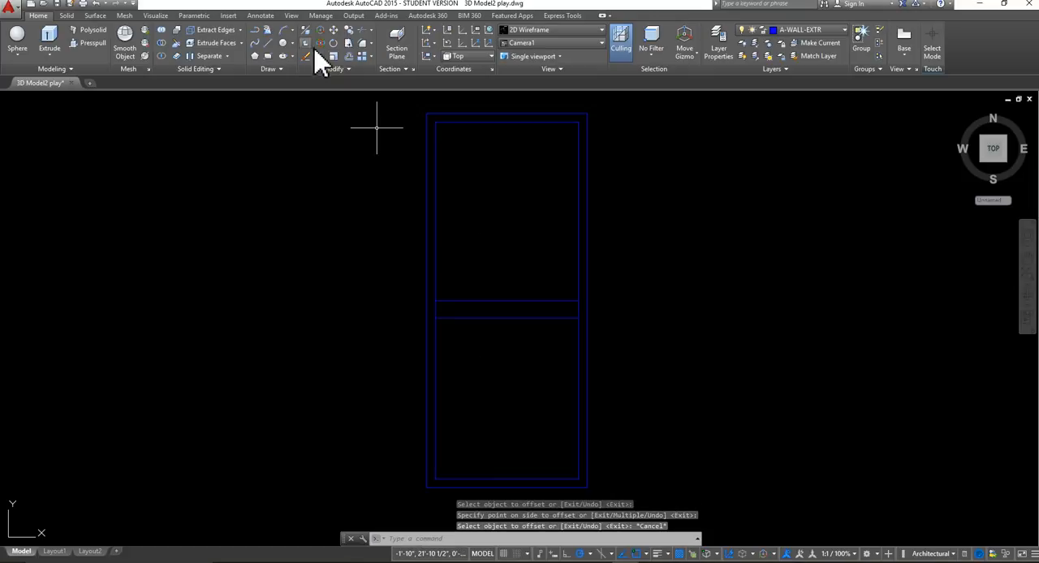
Offset the lower line of the middle rail 1' downward.
{"action": "left_click", "coordinate": [348, 58]}
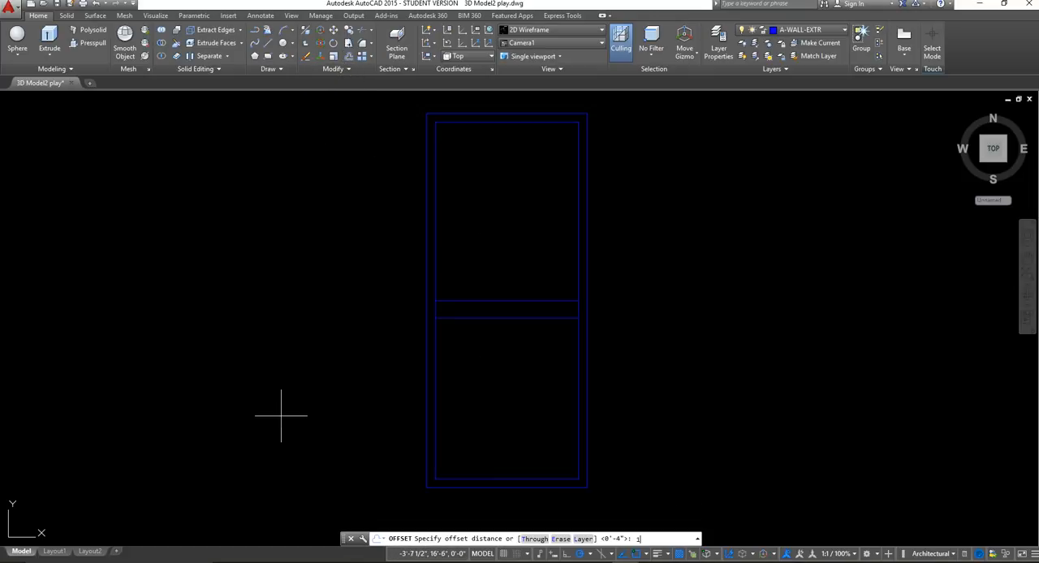
{"action": "type", "text": "1'"}
{"action": "key", "text": "Return"}
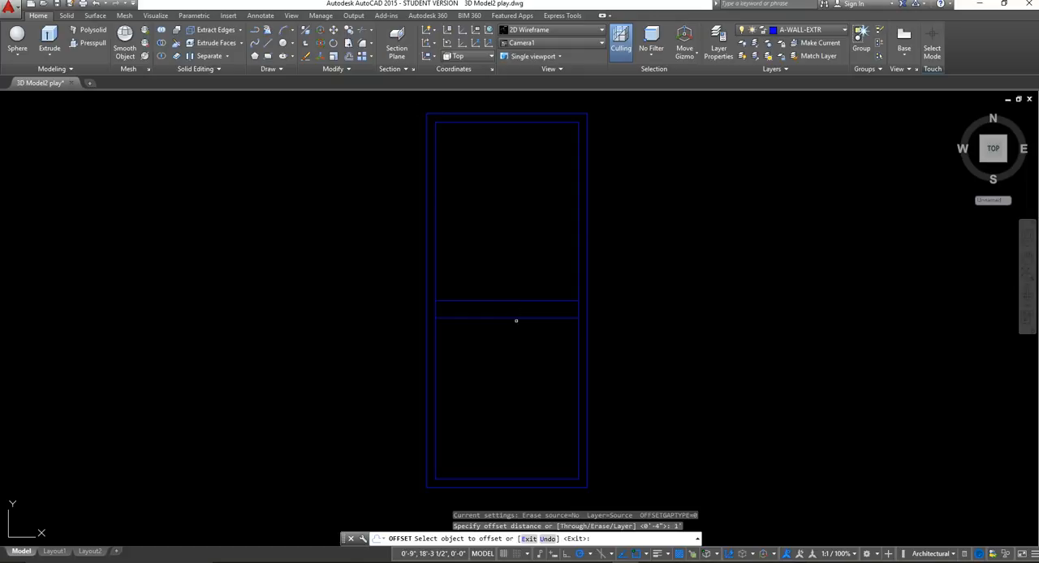
{"action": "left_click", "coordinate": [512, 319]}
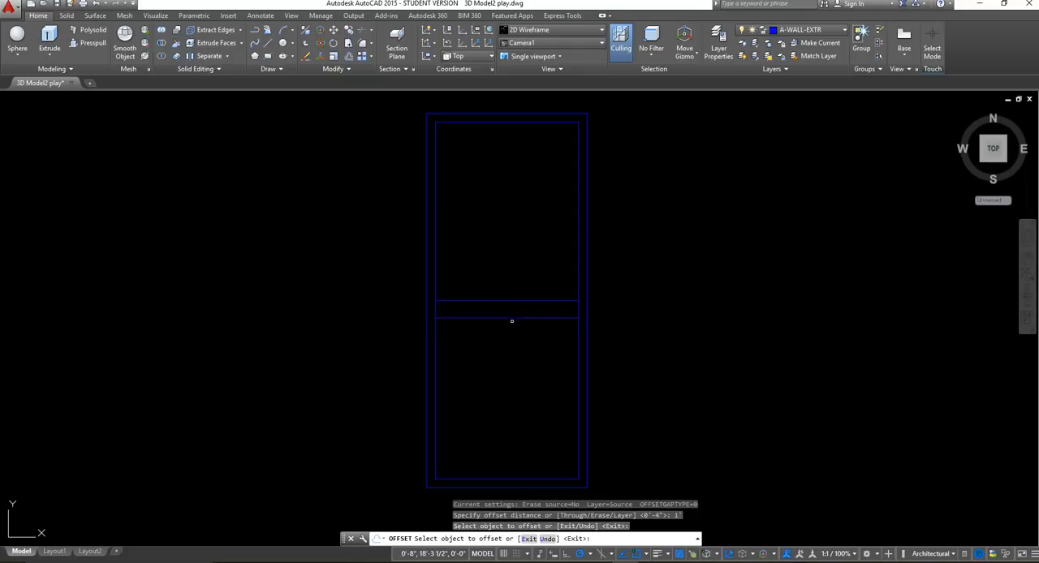
{"action": "left_click", "coordinate": [511, 318]}
{"action": "left_click", "coordinate": [498, 366]}
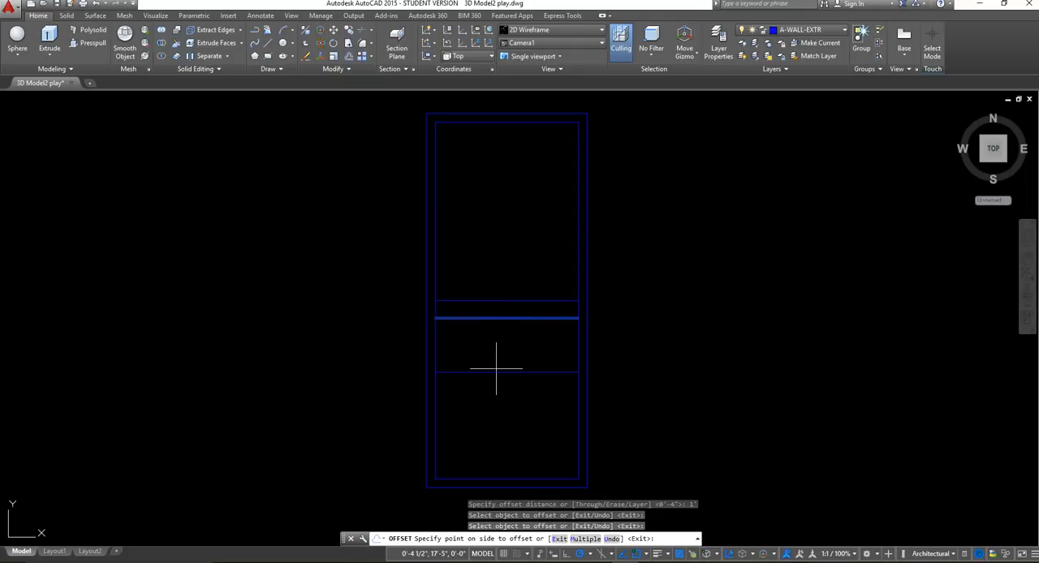
{"action": "key", "text": "Escape"}
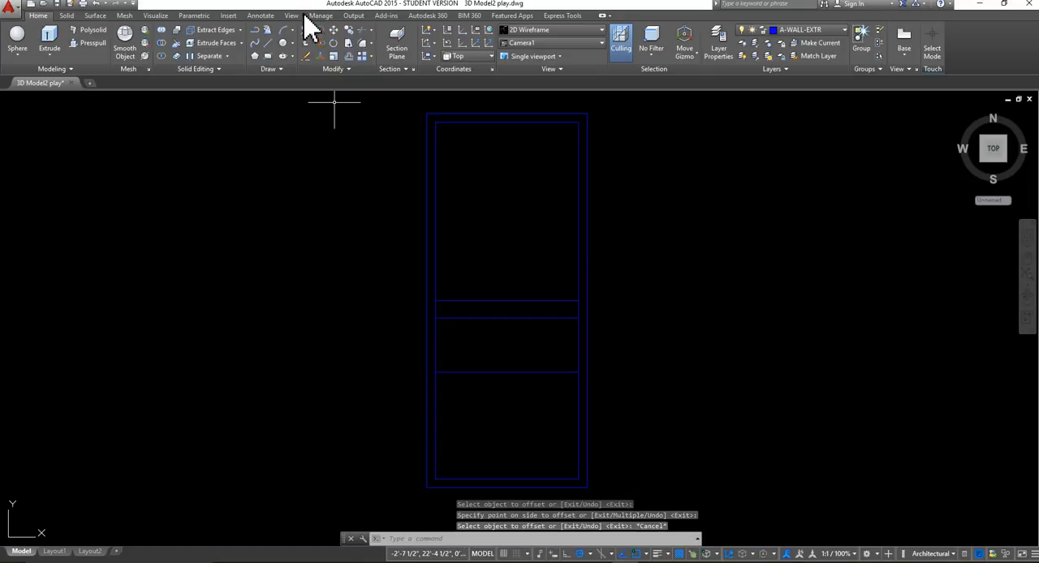
Offset the lowest horizontal divider line 4" downward to form a second rail in the door.
{"action": "left_click", "coordinate": [351, 57]}
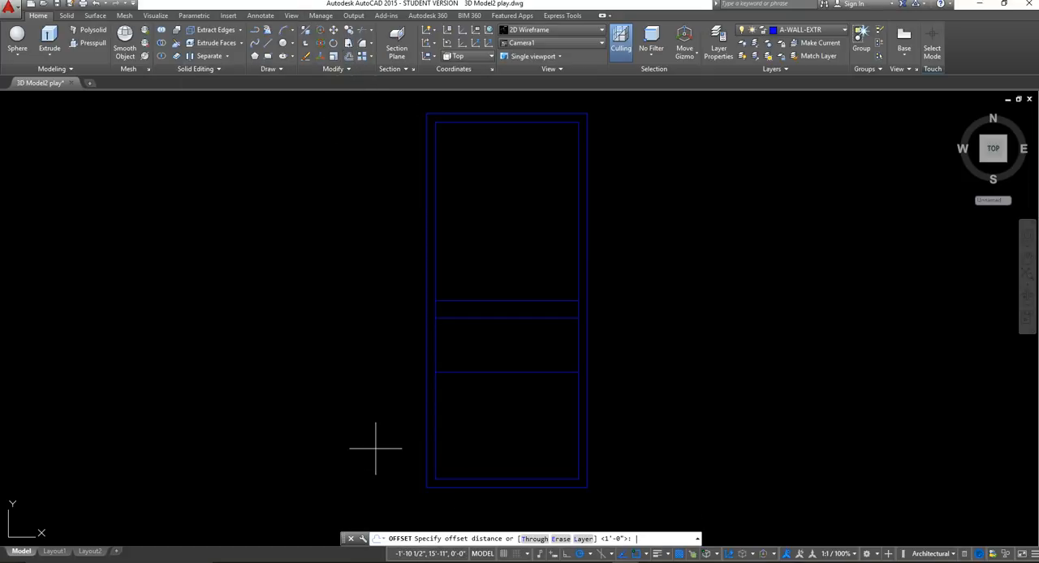
{"action": "type", "text": "4\""}
{"action": "key", "text": "Return"}
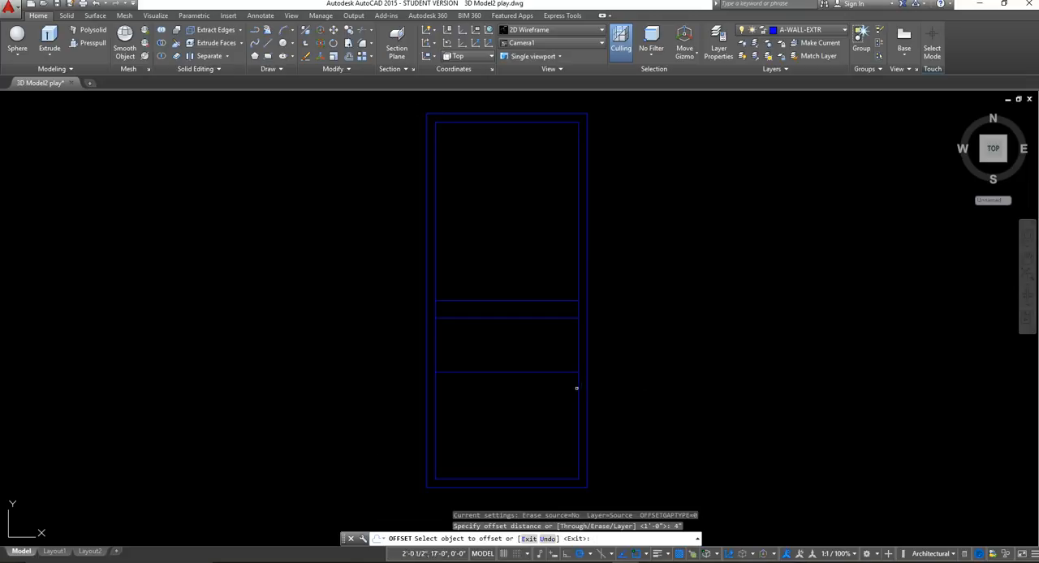
{"action": "left_click", "coordinate": [539, 374]}
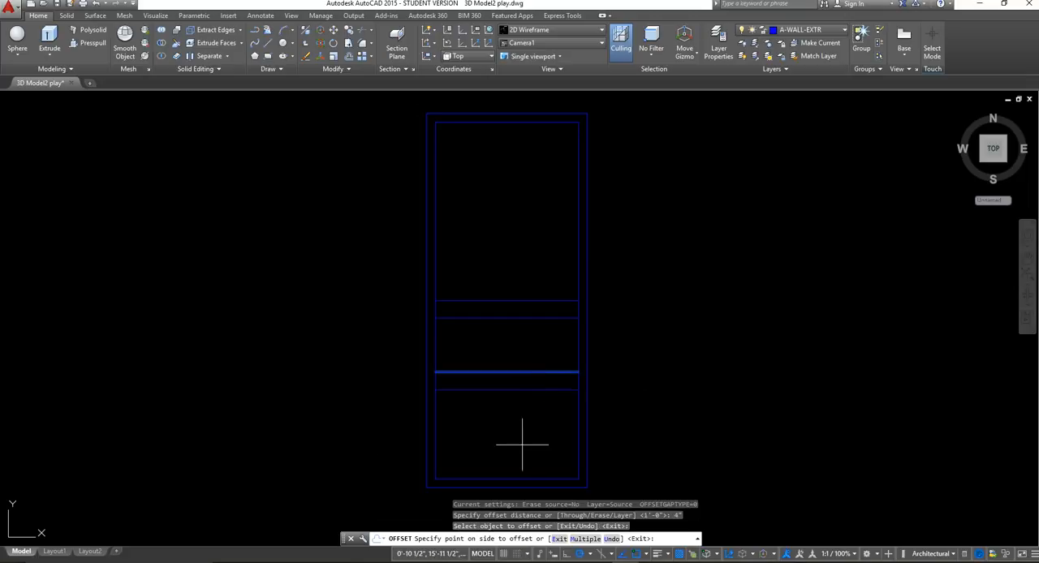
{"action": "left_click", "coordinate": [565, 409]}
{"action": "key", "text": "Return"}
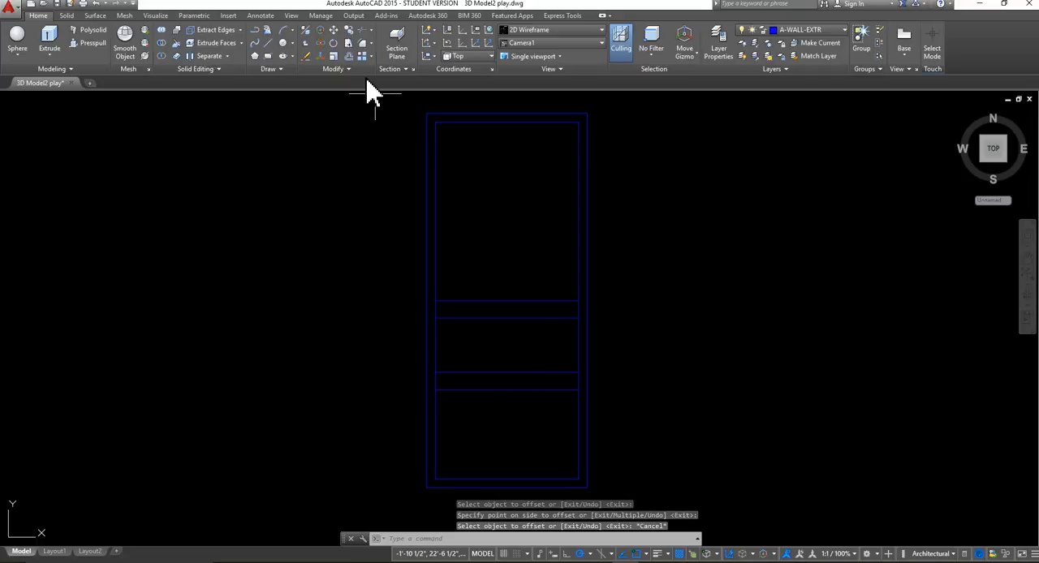
{"action": "left_click", "coordinate": [350, 56]}
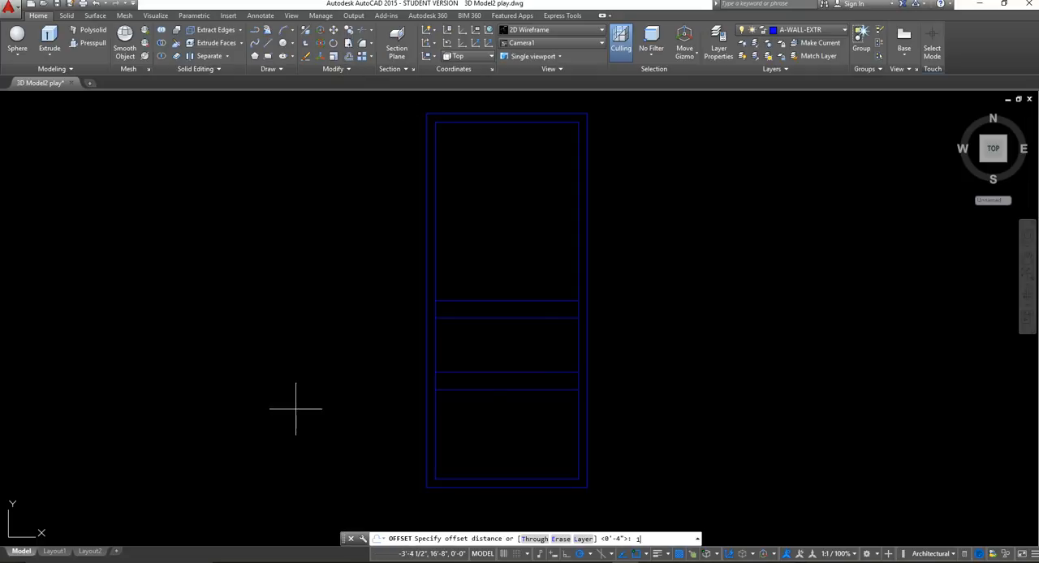
{"action": "type", "text": "1'"}
{"action": "key", "text": "Return"}
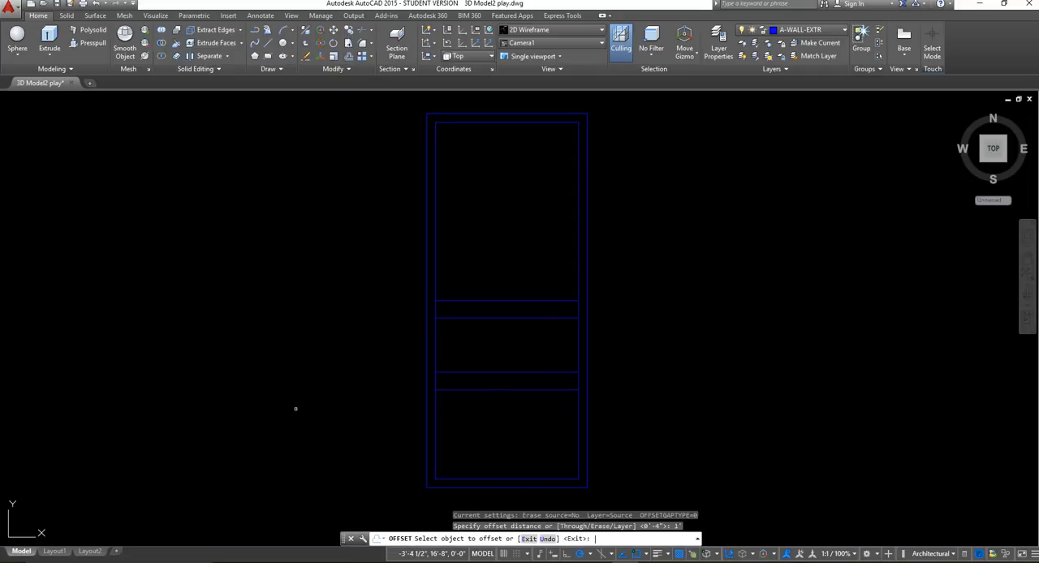
{"action": "key", "text": "Return"}
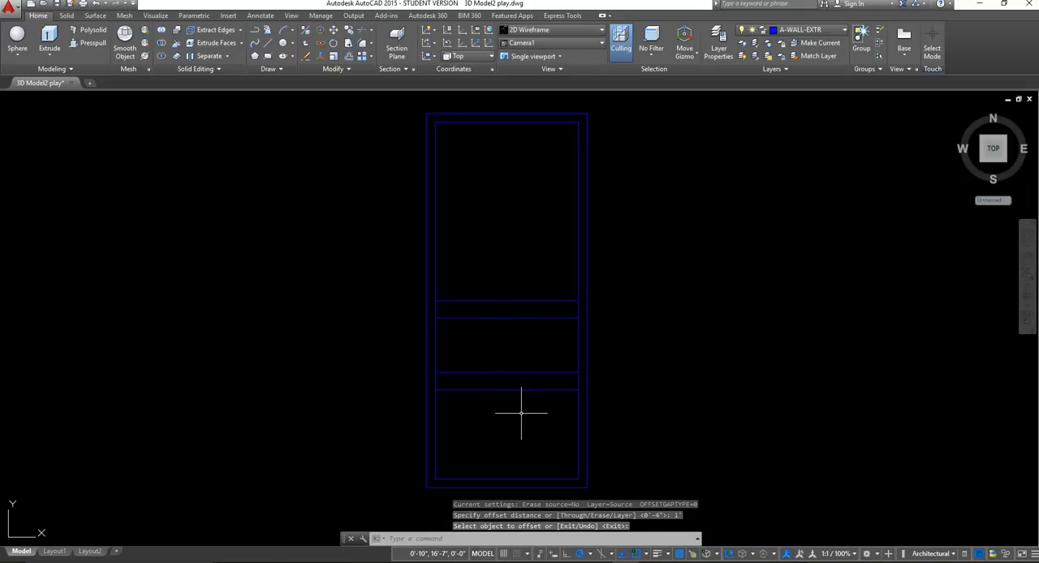
{"action": "key", "text": "Escape"}
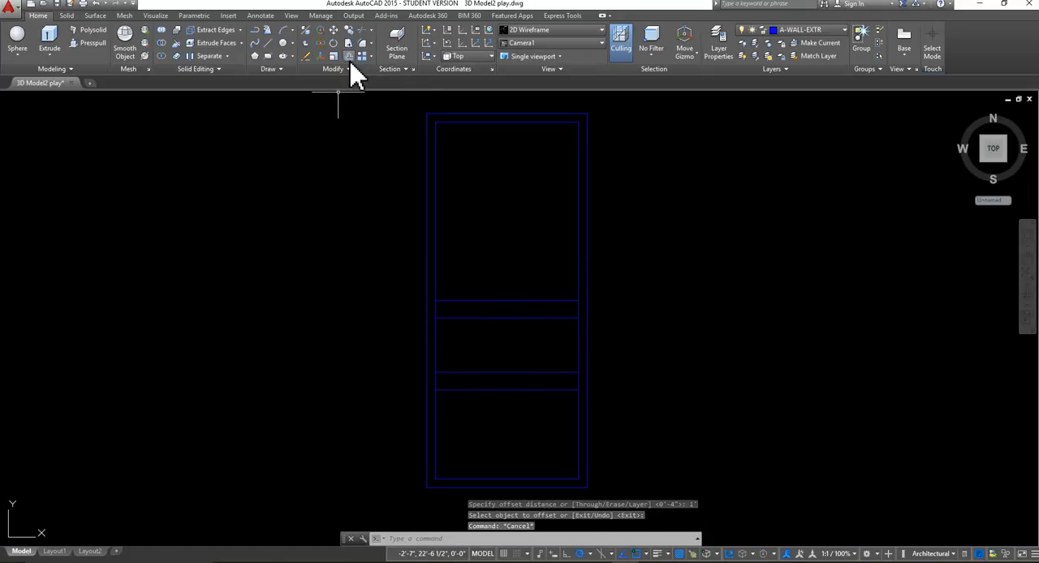
Offset the lower line of the second rail 1' downward to close off the lowest door panel.
{"action": "key", "text": "Return"}
{"action": "type", "text": "1'"}
{"action": "key", "text": "Return"}
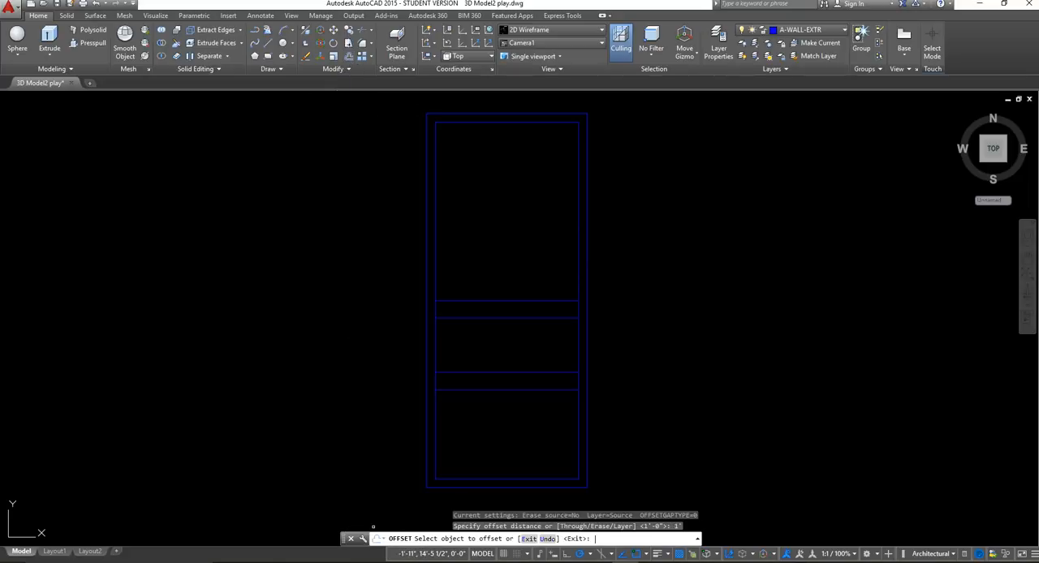
{"action": "left_click", "coordinate": [523, 391]}
{"action": "left_click", "coordinate": [642, 466]}
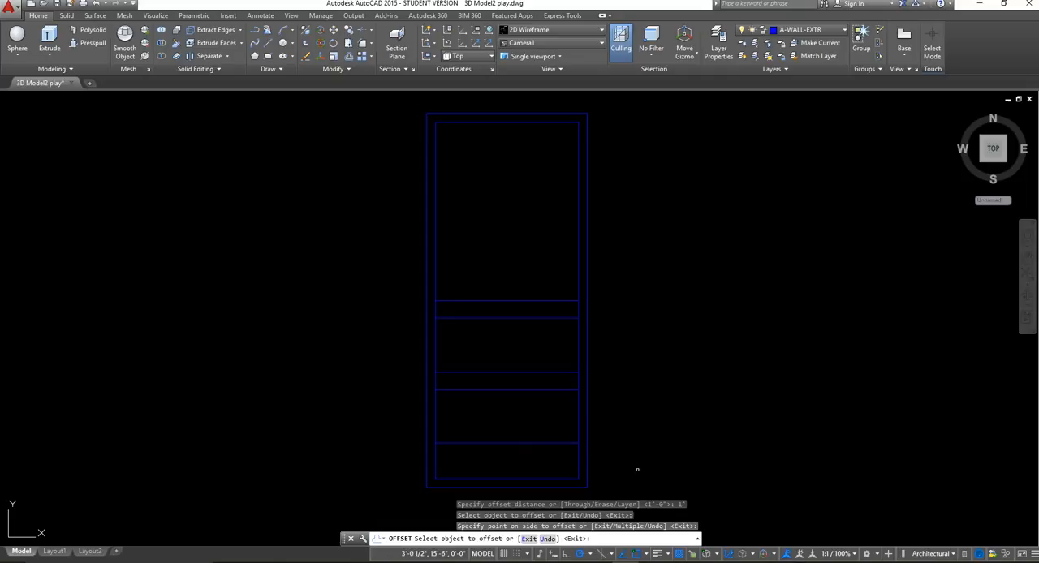
{"action": "key", "text": "Escape"}
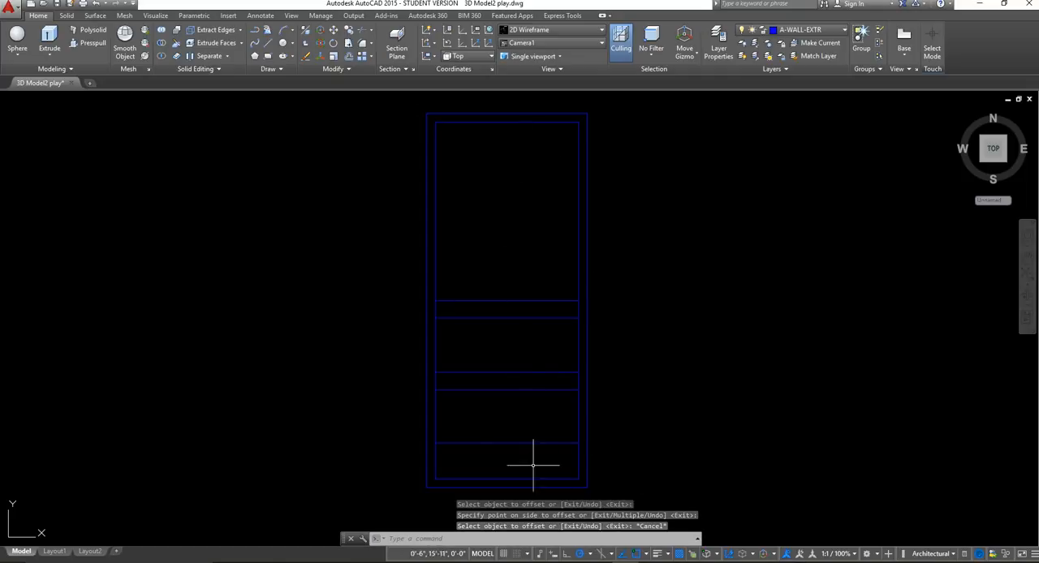
Trim the inner rectangle's side segments at both rails and below the lowest divider line, using all the door lines as cutting edges.
{"action": "left_click", "coordinate": [608, 497]}
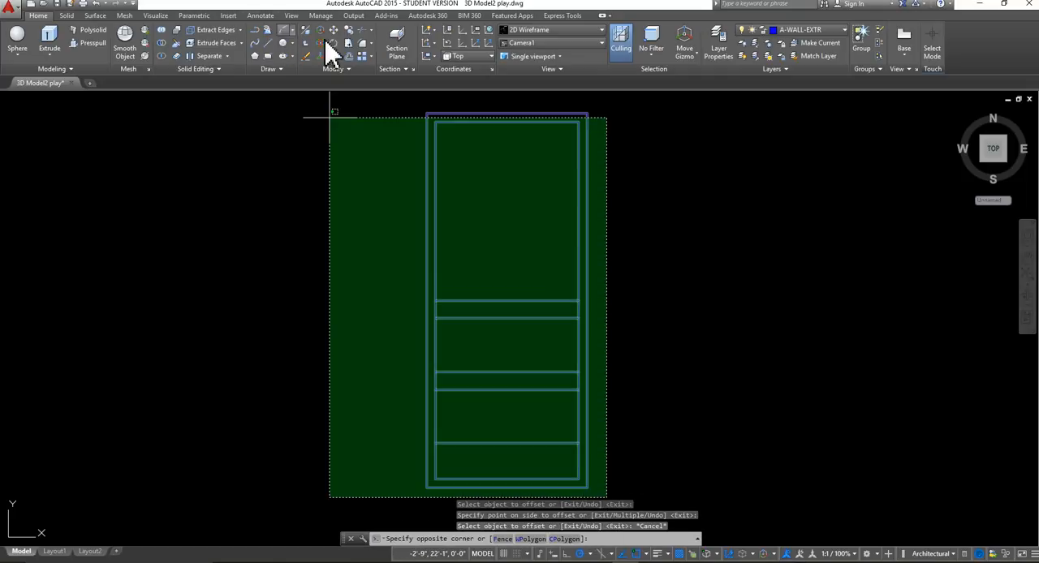
{"action": "left_click", "coordinate": [410, 93]}
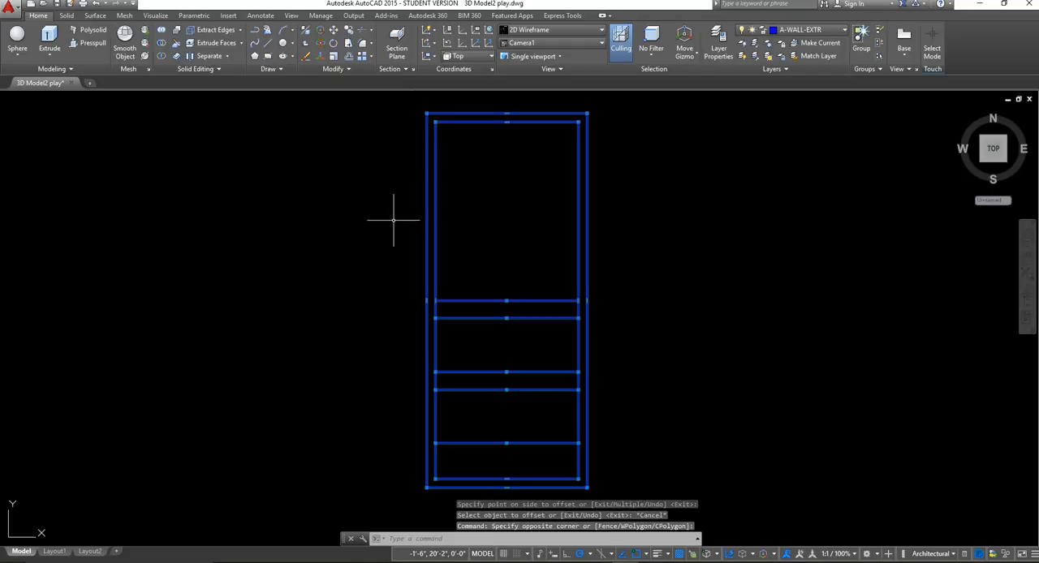
{"action": "left_click", "coordinate": [355, 31]}
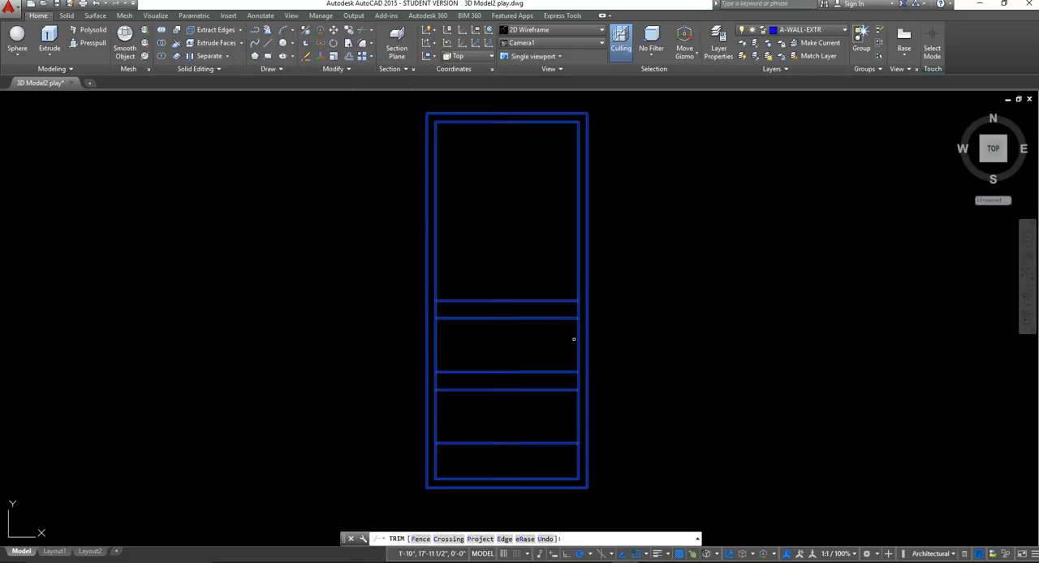
{"action": "left_click", "coordinate": [577, 307]}
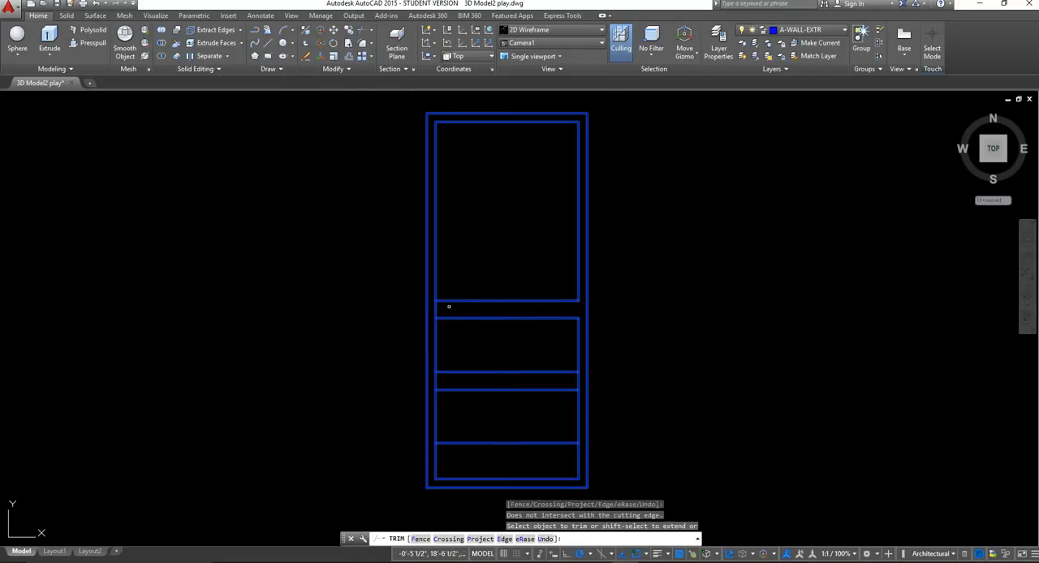
{"action": "left_click", "coordinate": [432, 306]}
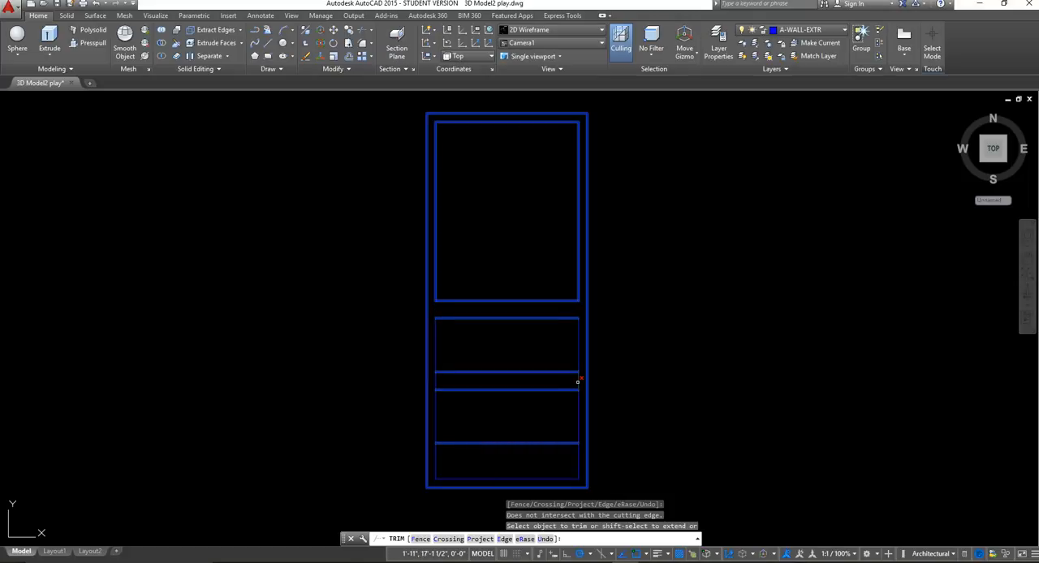
{"action": "left_click", "coordinate": [576, 380]}
{"action": "left_click", "coordinate": [435, 384]}
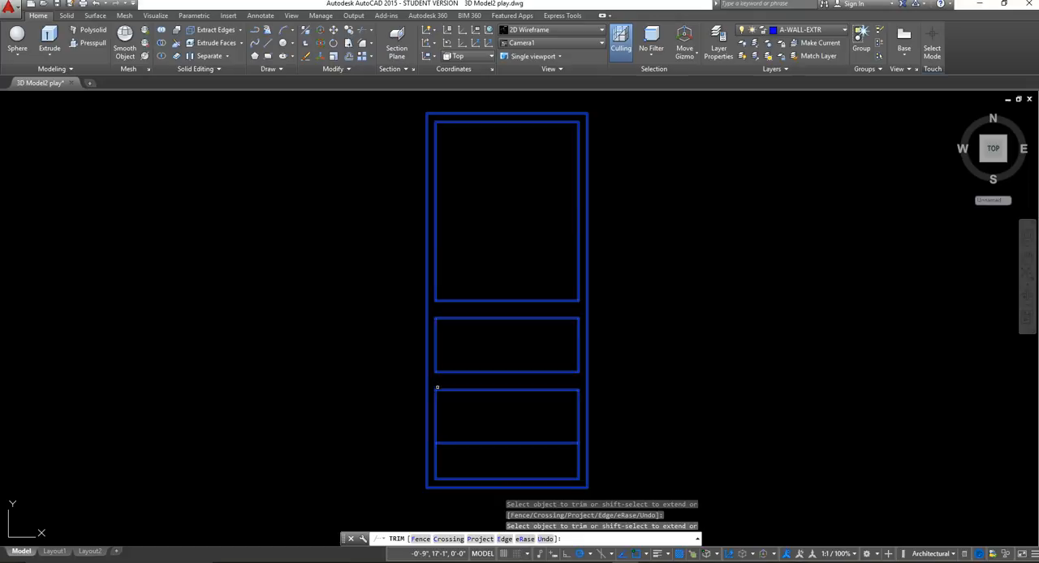
{"action": "left_click", "coordinate": [579, 461]}
{"action": "left_click", "coordinate": [436, 462]}
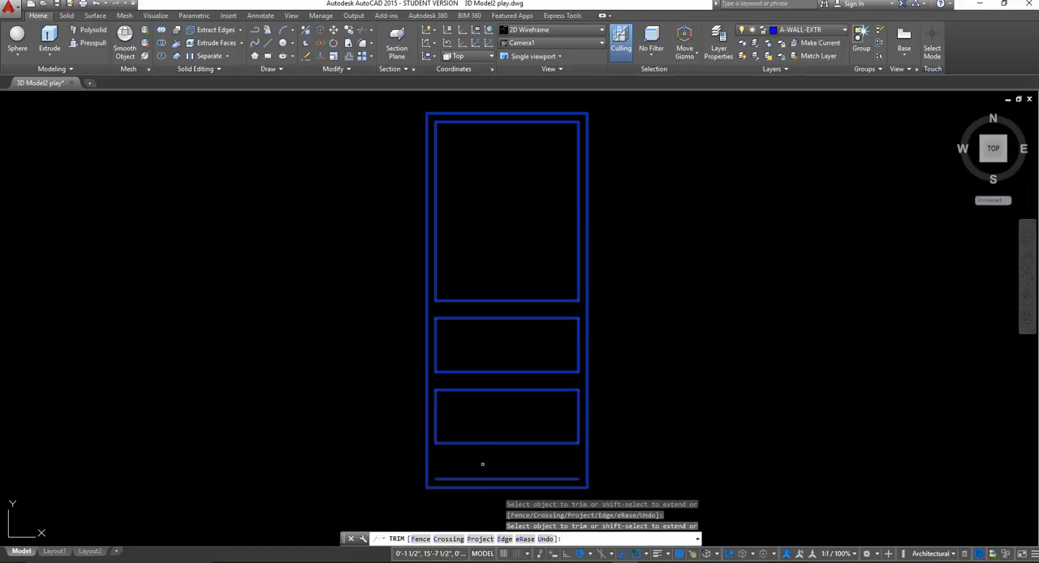
{"action": "key", "text": "Escape"}
Erase the leftover bottom line of the inner rectangle near the door's lower edge.
{"action": "left_click", "coordinate": [473, 473]}
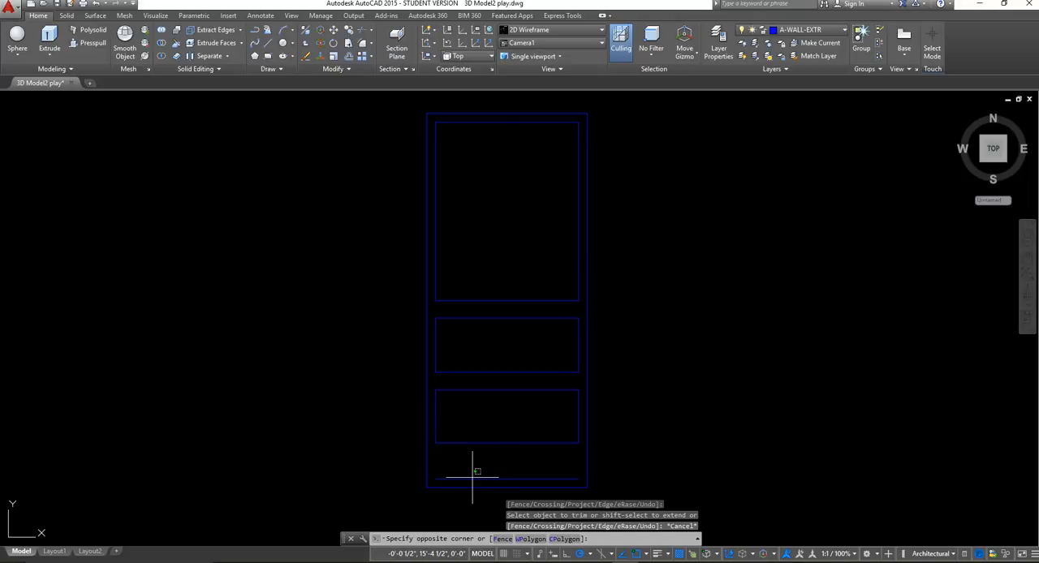
{"action": "left_click", "coordinate": [466, 481]}
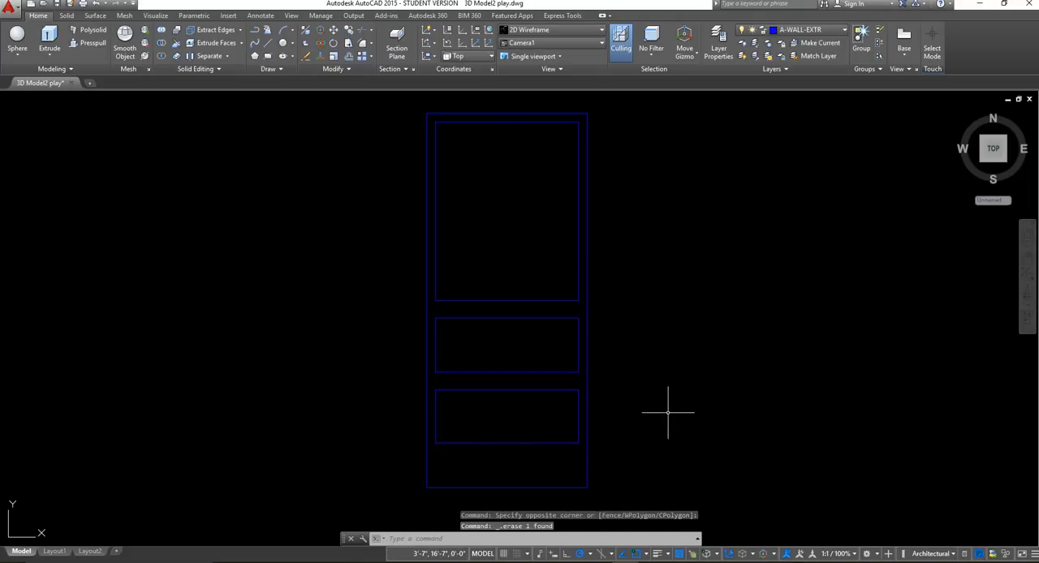
{"action": "key", "text": "Delete"}
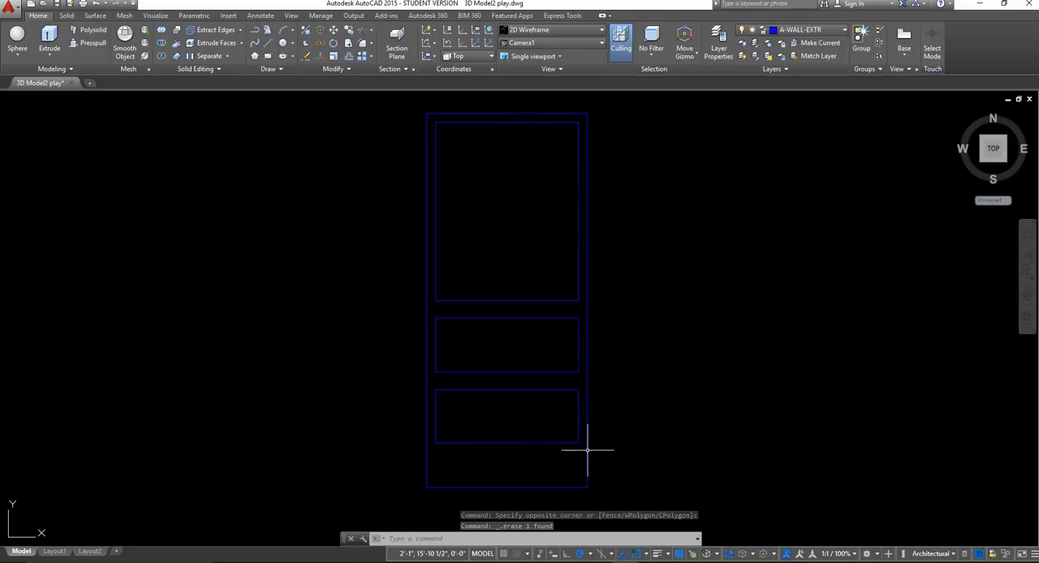
Move the three panel rectangles together straight down about 3 1/2" inside the door outline.
{"action": "left_click", "coordinate": [582, 462]}
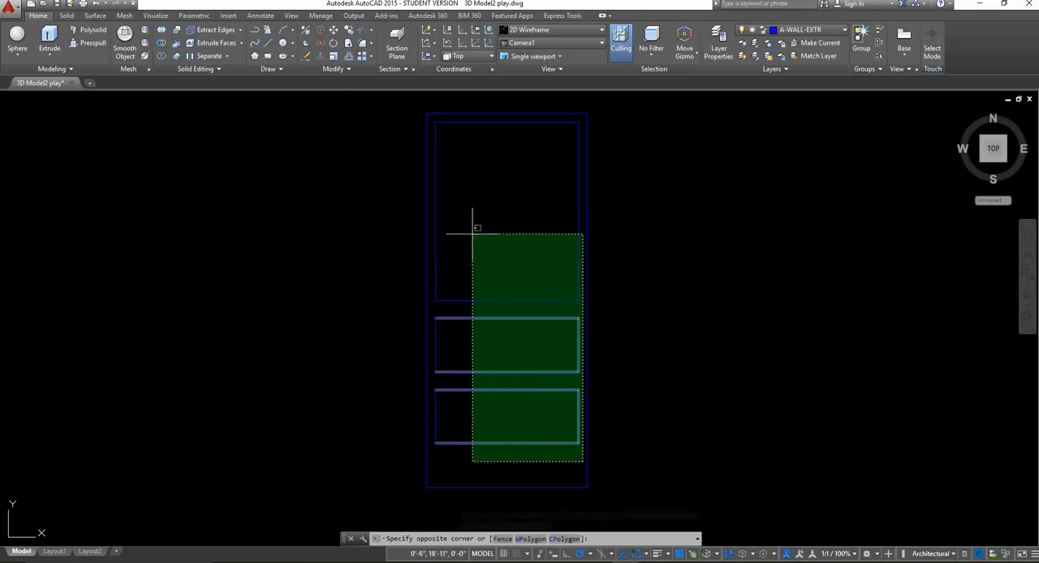
{"action": "left_click", "coordinate": [432, 105]}
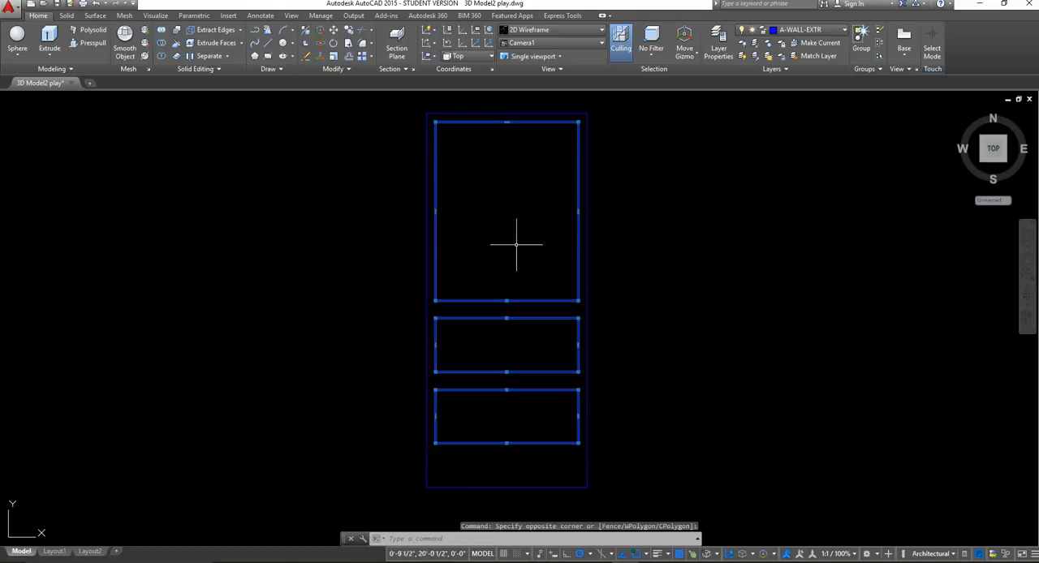
{"action": "left_click", "coordinate": [334, 31]}
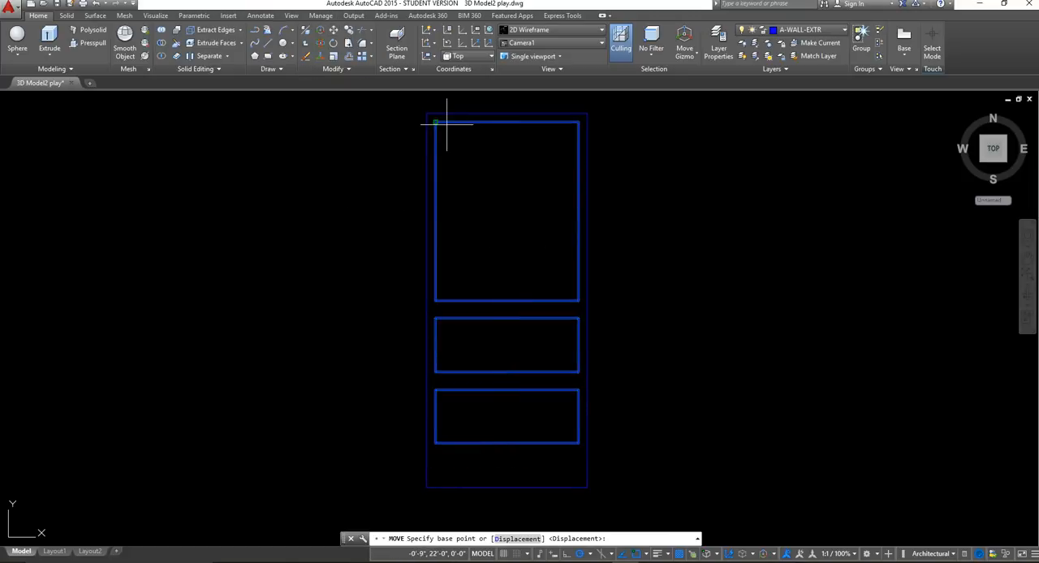
{"action": "left_click", "coordinate": [507, 121]}
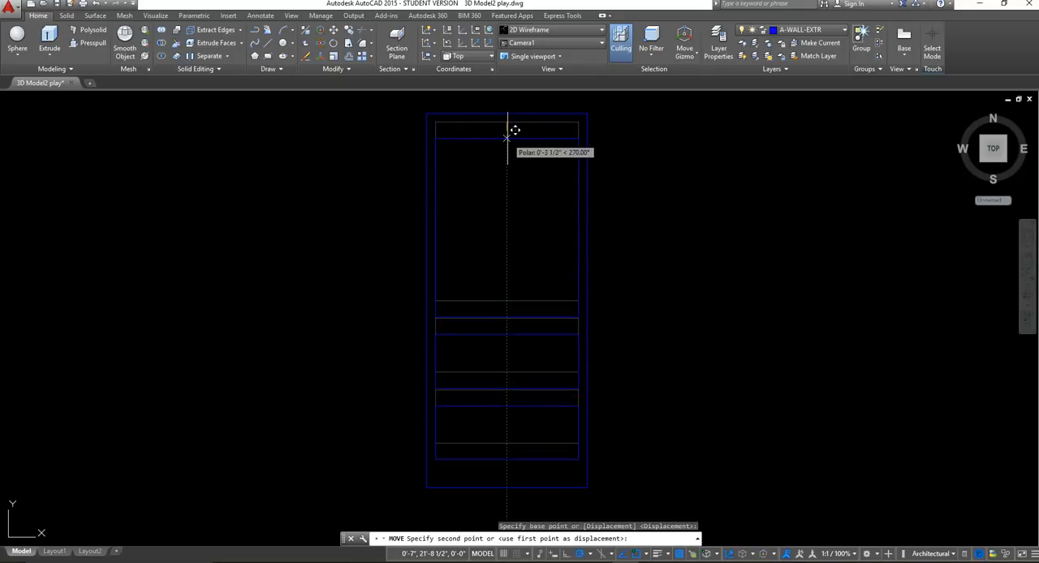
{"action": "left_click", "coordinate": [507, 138]}
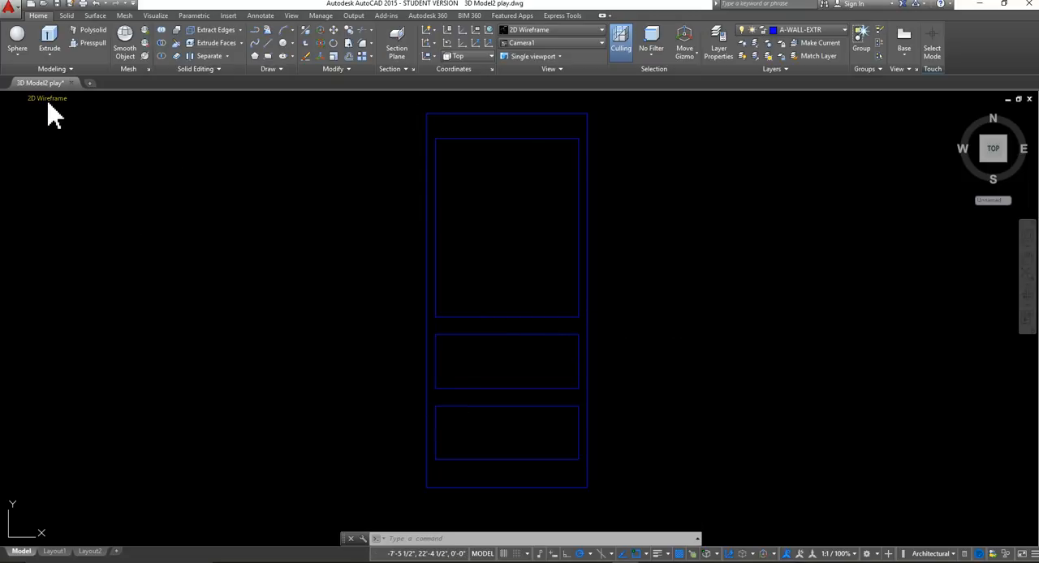
Show the flat door drawing in the SW Isometric view.
{"action": "left_click", "coordinate": [48, 100]}
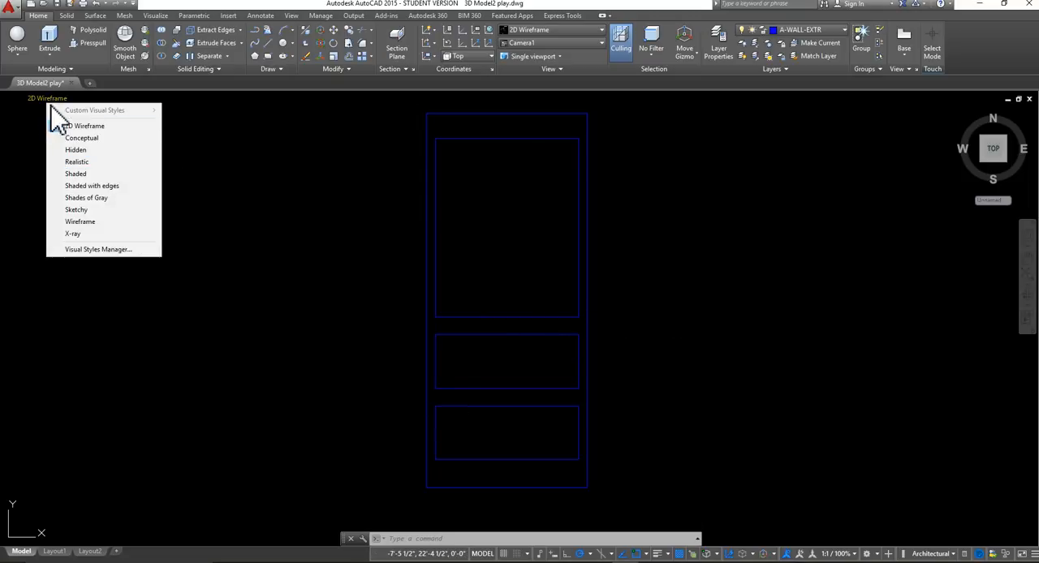
{"action": "left_click", "coordinate": [24, 97]}
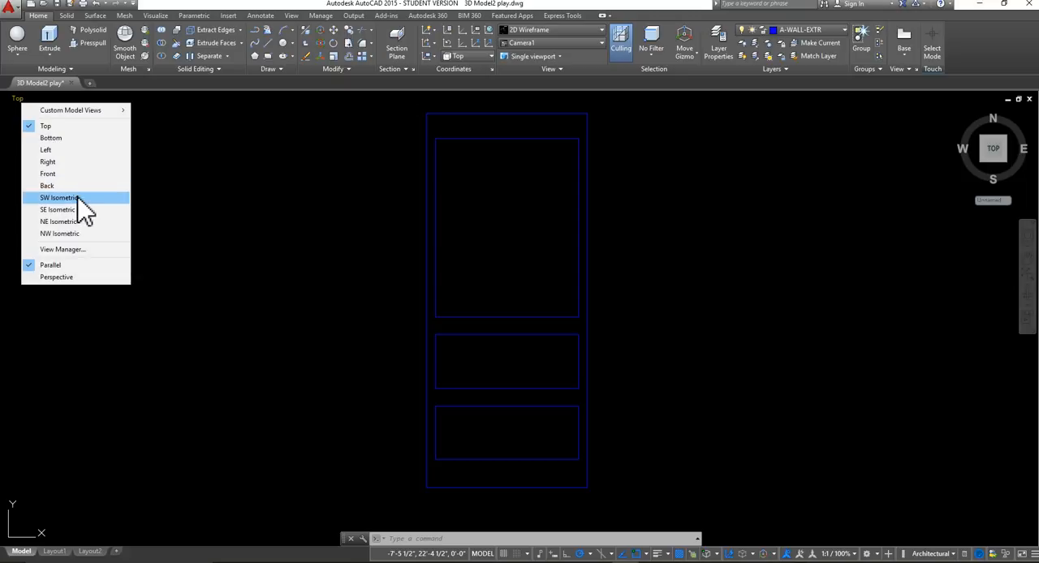
{"action": "left_click", "coordinate": [36, 197]}
{"action": "scroll", "coordinate": [747, 288], "scroll_direction": "up", "scroll_amount": 5}
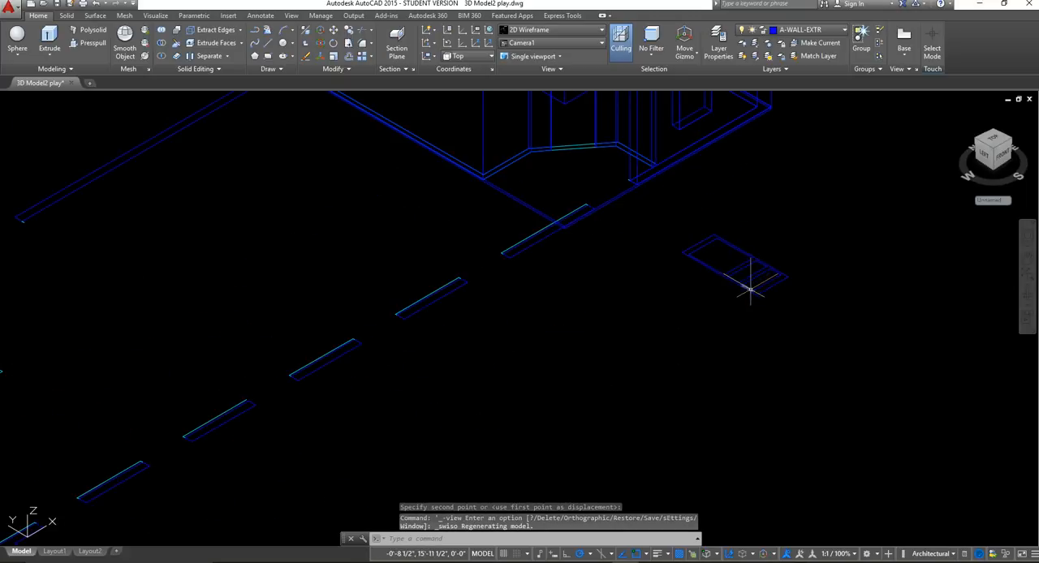
{"action": "scroll", "coordinate": [707, 348], "scroll_direction": "up", "scroll_amount": 4}
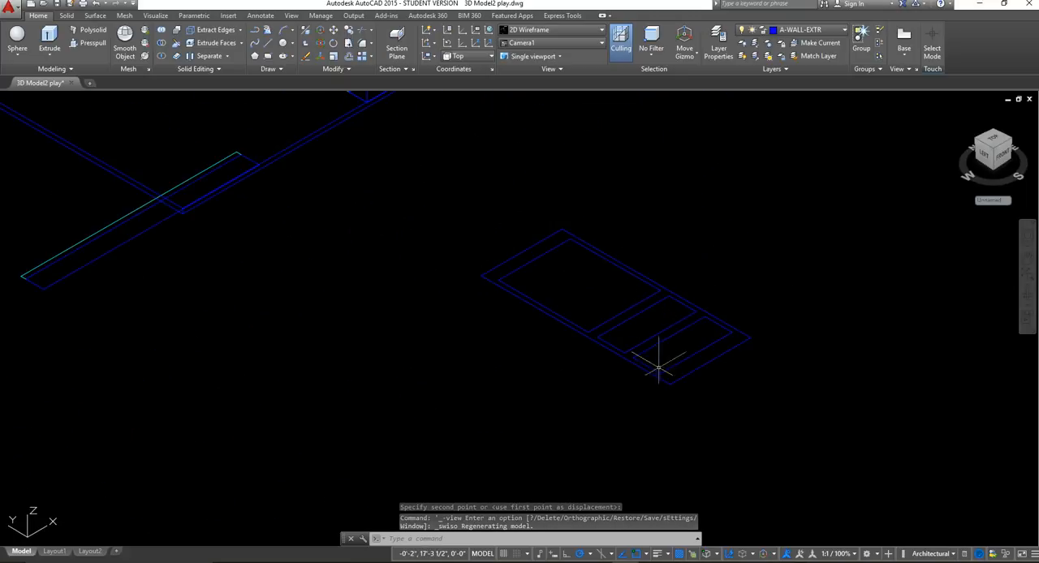
{"action": "scroll", "coordinate": [651, 347], "scroll_direction": "up", "scroll_amount": 2}
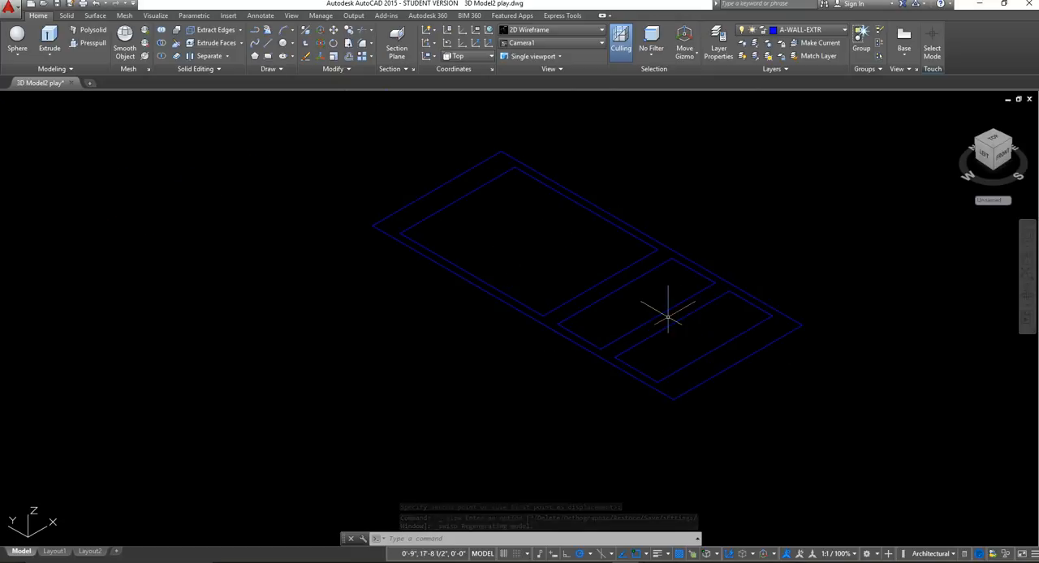
{"action": "scroll", "coordinate": [668, 311], "scroll_direction": "down", "scroll_amount": 2}
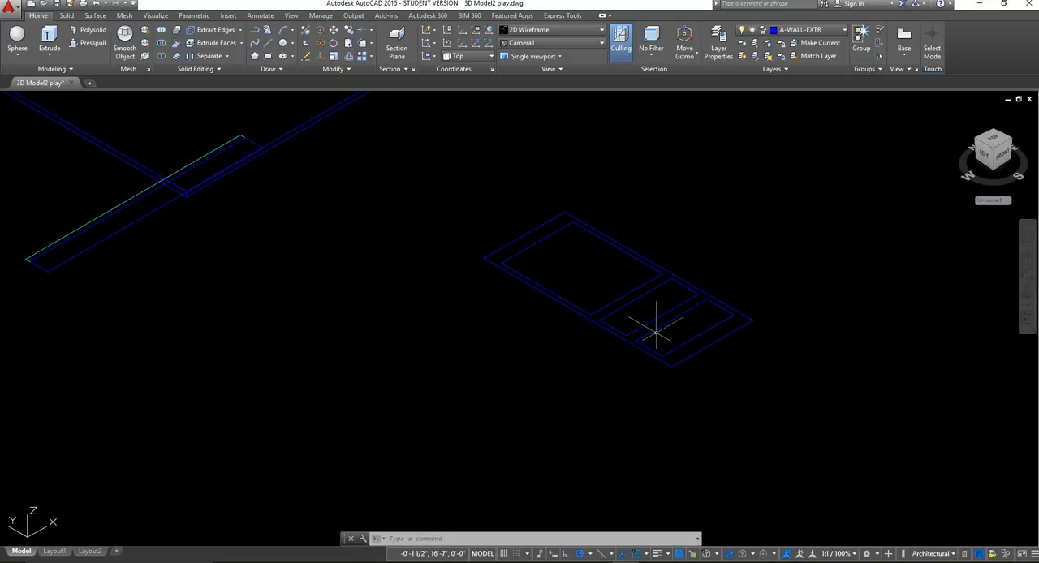
{"action": "middle_click_drag", "start_coordinate": [637, 356], "coordinate": [598, 401]}
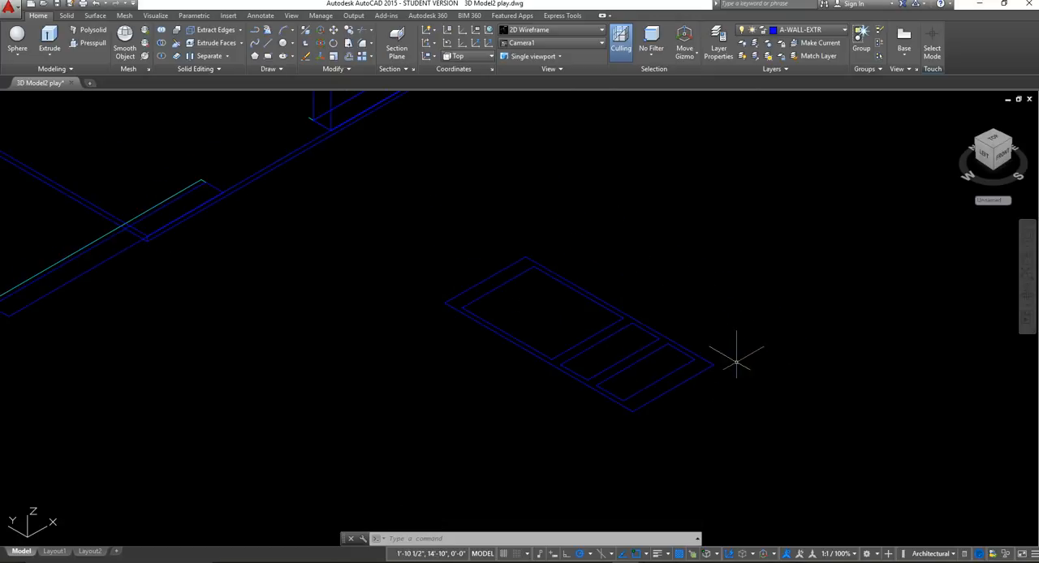
Presspull the door's frame area surrounding the three panels to a height of 2".
{"action": "left_click", "coordinate": [85, 44]}
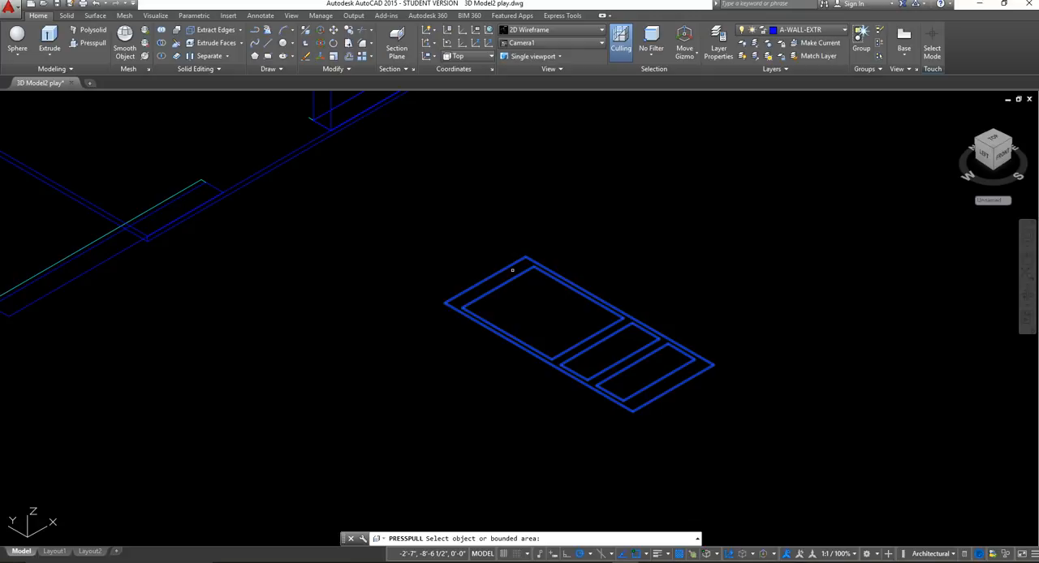
{"action": "left_click", "coordinate": [512, 269]}
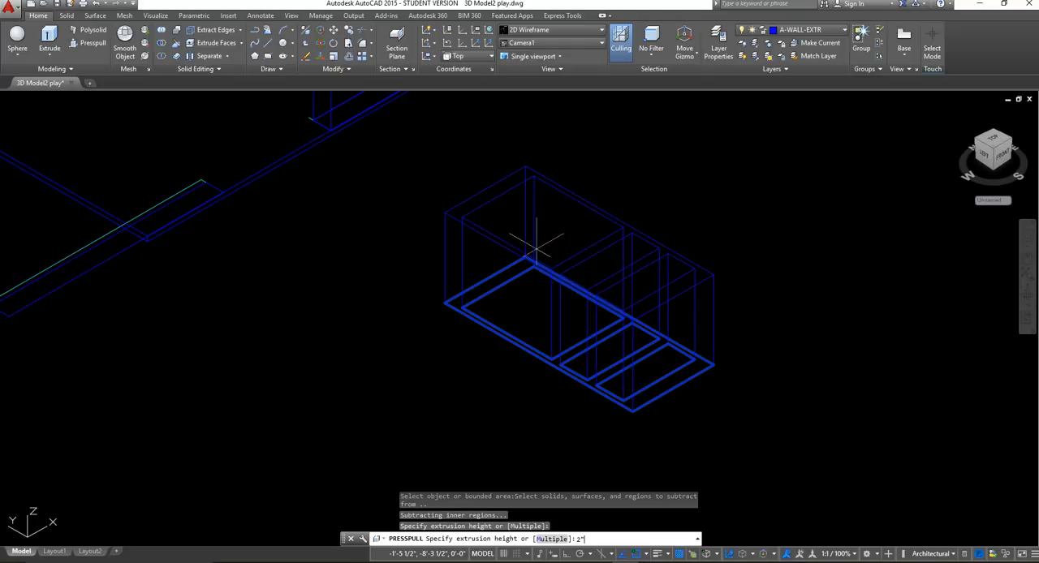
{"action": "key", "text": "Return"}
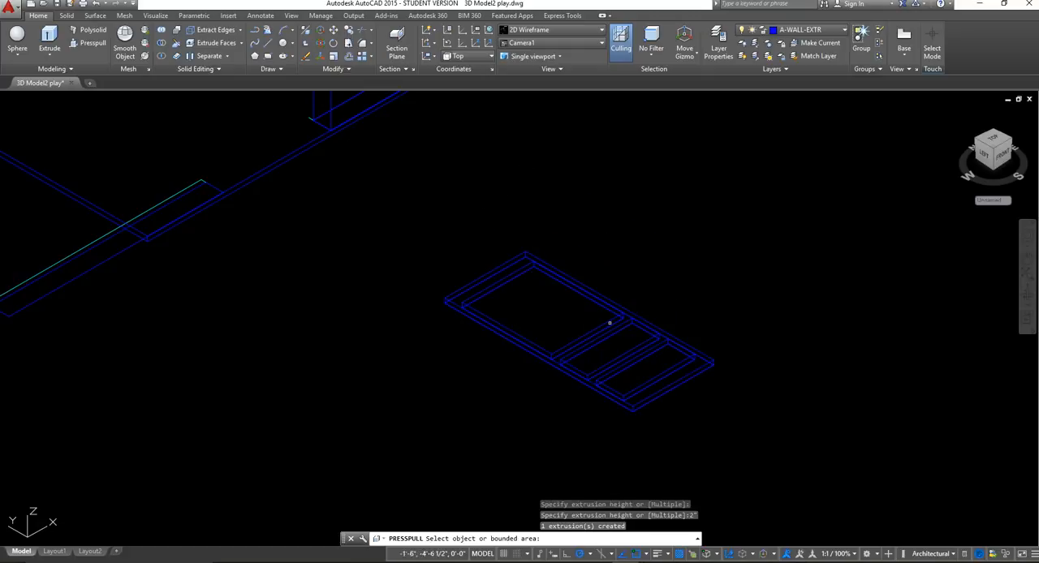
{"action": "scroll", "coordinate": [557, 357], "scroll_direction": "up", "scroll_amount": 6}
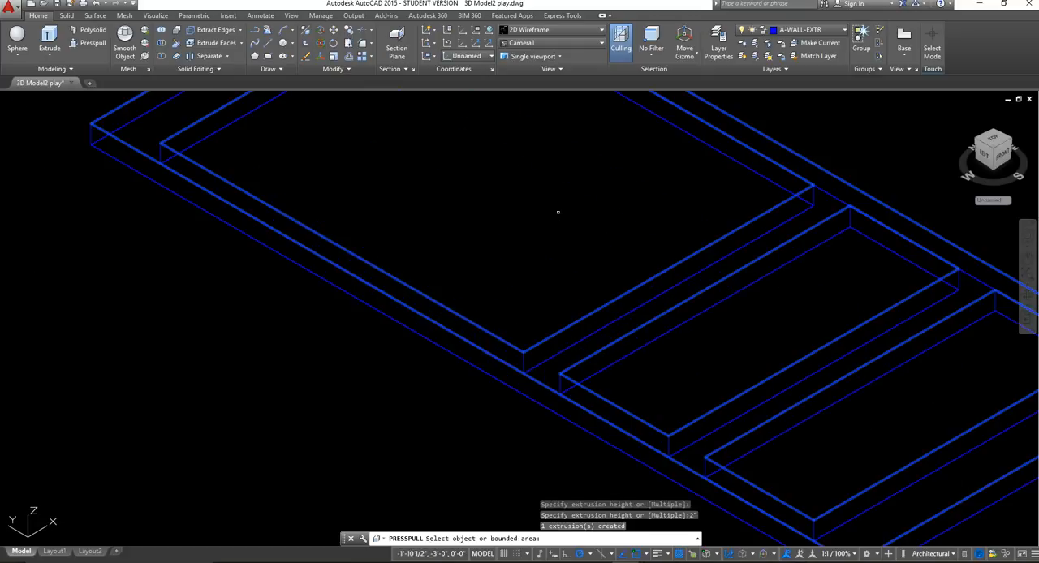
{"action": "mouse_move", "coordinate": [726, 306]}
{"action": "middle_mouse_down"}
{"action": "mouse_move", "coordinate": [673, 363]}
{"action": "mouse_move", "coordinate": [622, 359]}
{"action": "middle_mouse_up"}
{"action": "scroll", "coordinate": [731, 502], "scroll_direction": "down", "scroll_amount": 2}
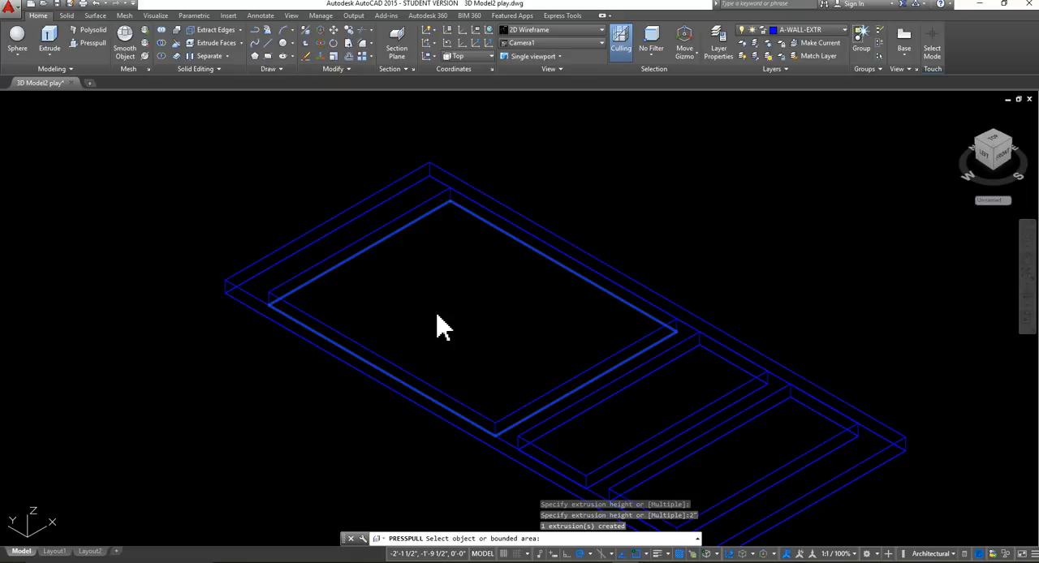
{"action": "key", "text": "Return"}
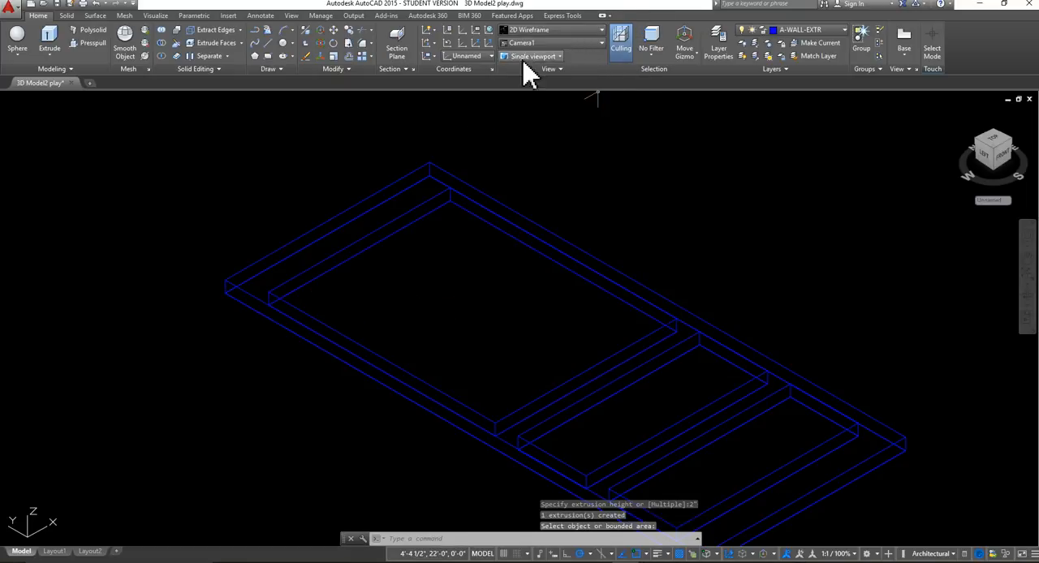
Display the extruded door frame in the Conceptual visual style.
{"action": "left_click", "coordinate": [556, 31]}
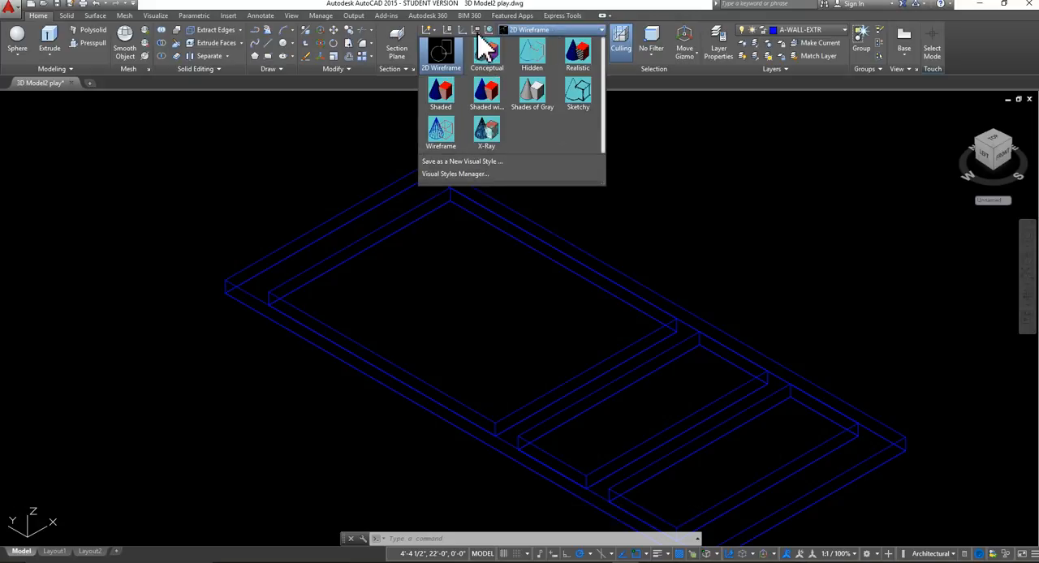
{"action": "left_click", "coordinate": [500, 63]}
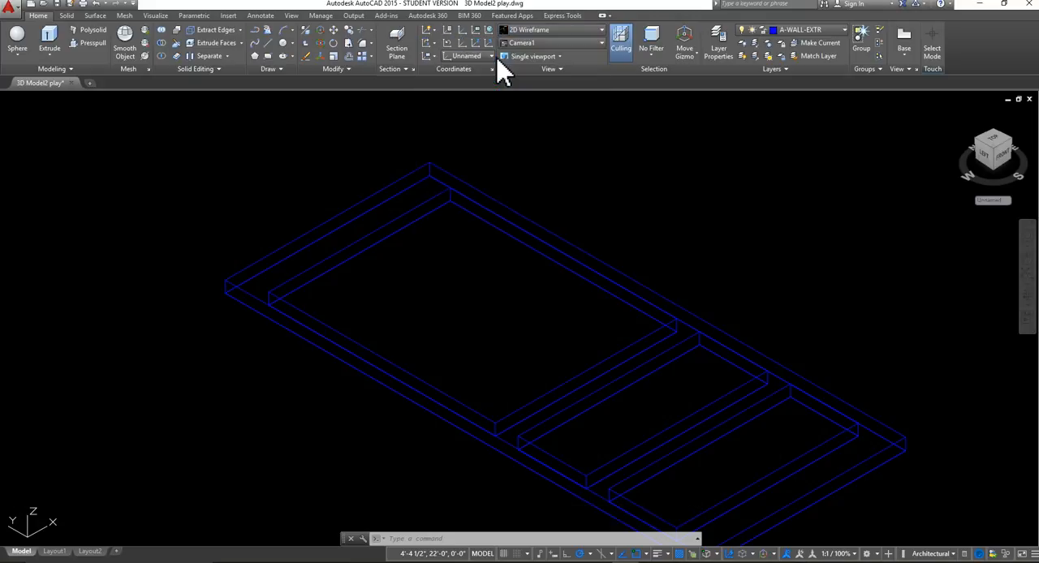
{"action": "middle_click_drag", "start_coordinate": [613, 313], "coordinate": [568, 240]}
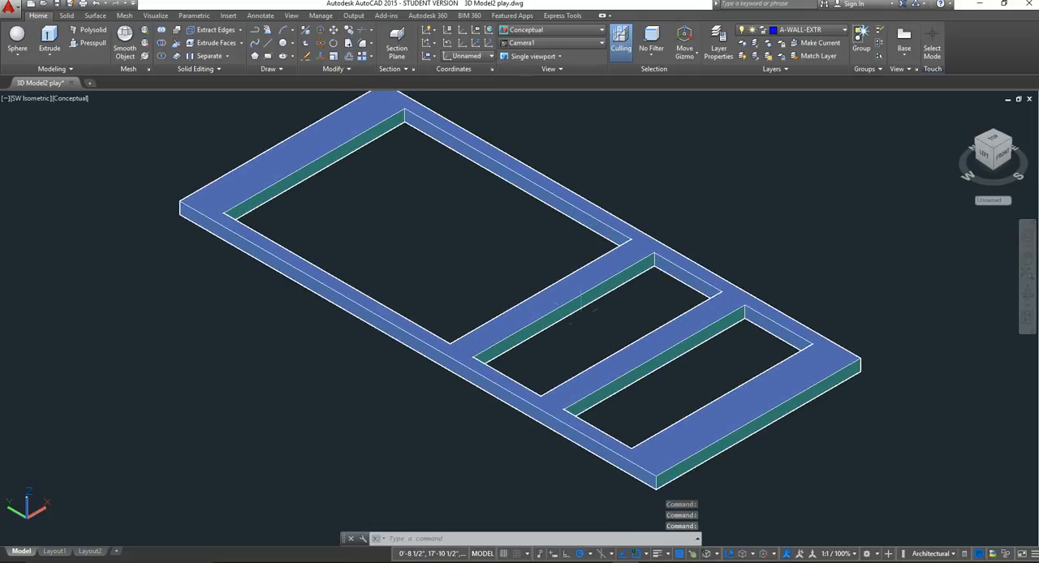
{"action": "middle_click_drag", "start_coordinate": [581, 317], "coordinate": [587, 355]}
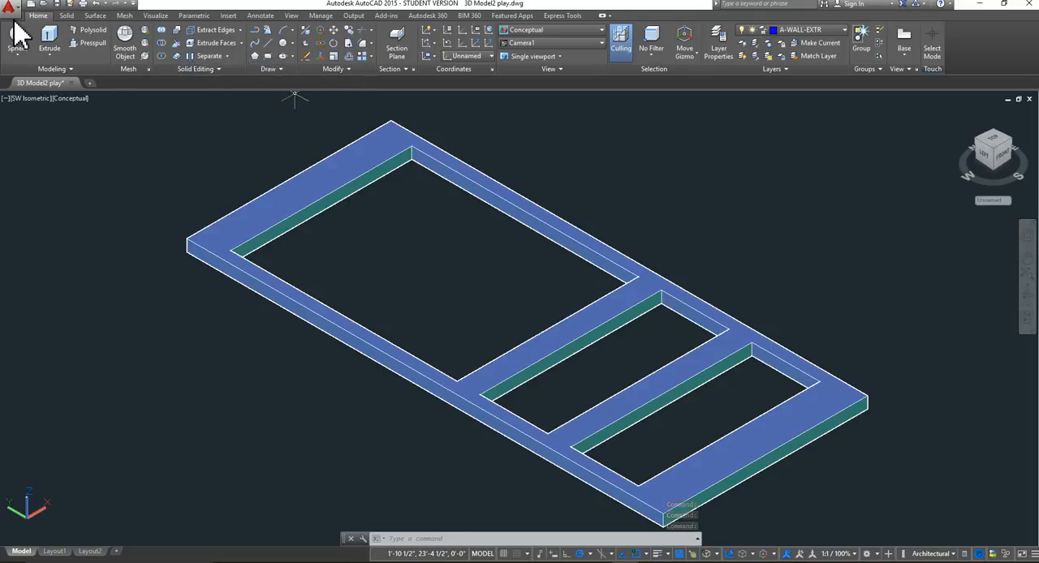
{"action": "left_click", "coordinate": [267, 57]}
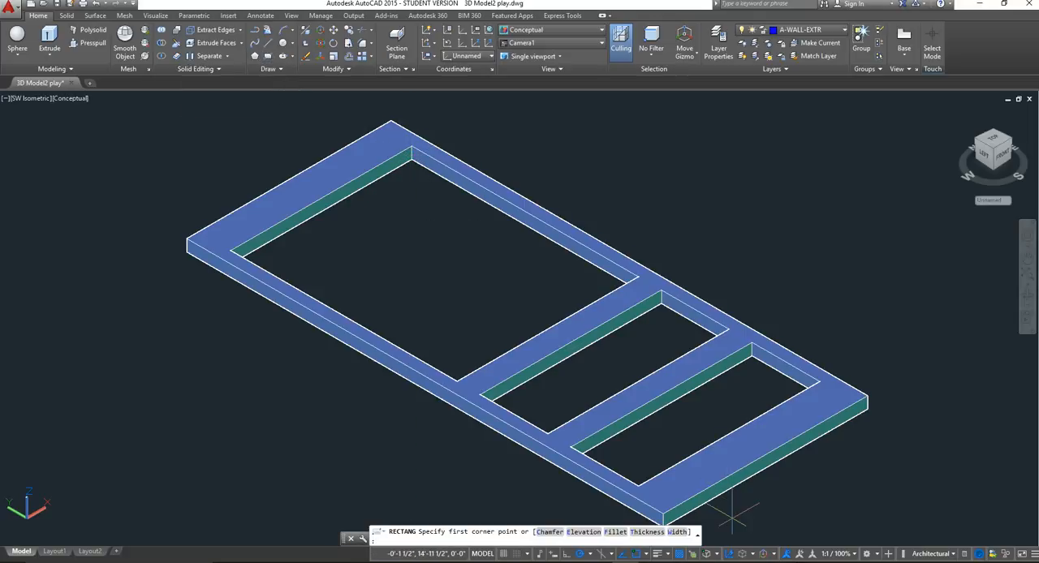
{"action": "left_click", "coordinate": [646, 555]}
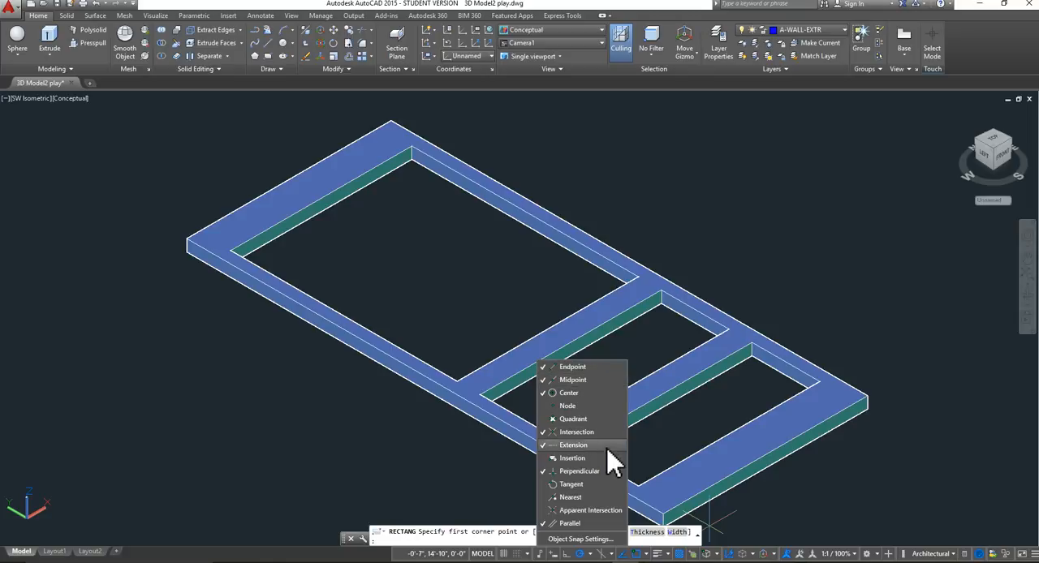
{"action": "left_click", "coordinate": [497, 272]}
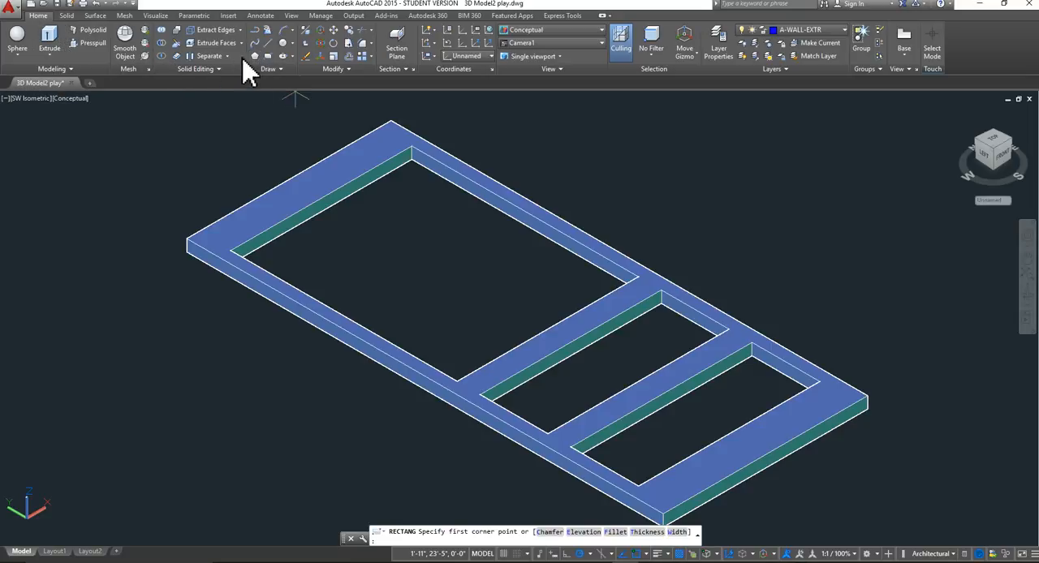
{"action": "left_click", "coordinate": [268, 56]}
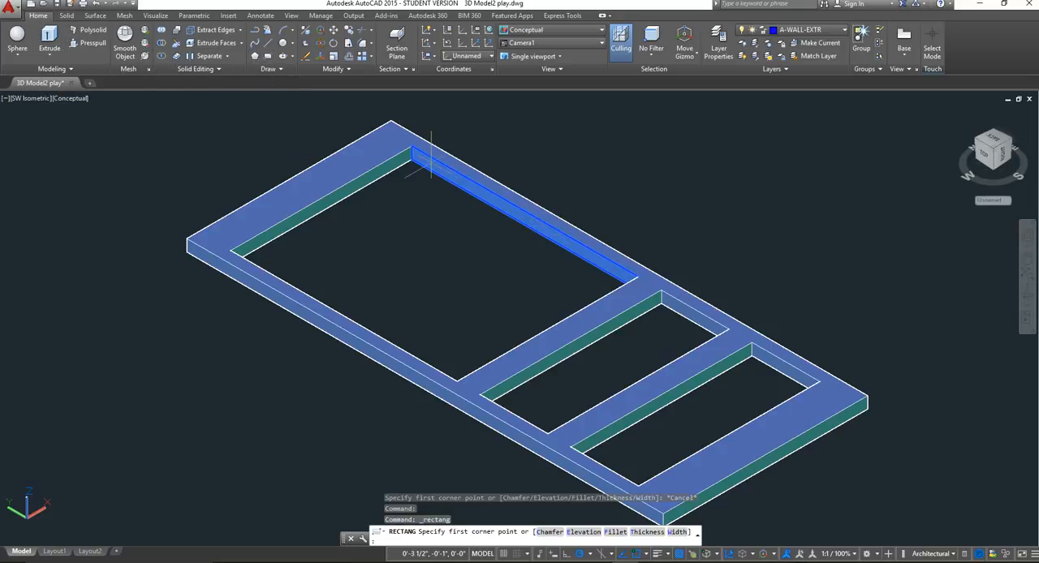
{"action": "scroll", "coordinate": [408, 155], "scroll_direction": "up", "scroll_amount": 3}
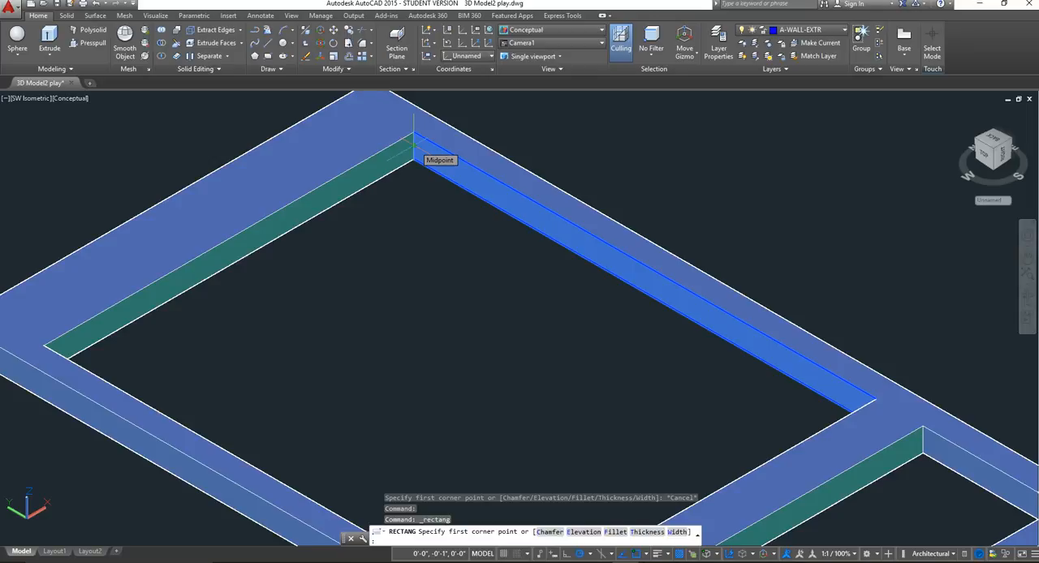
{"action": "left_click", "coordinate": [412, 145]}
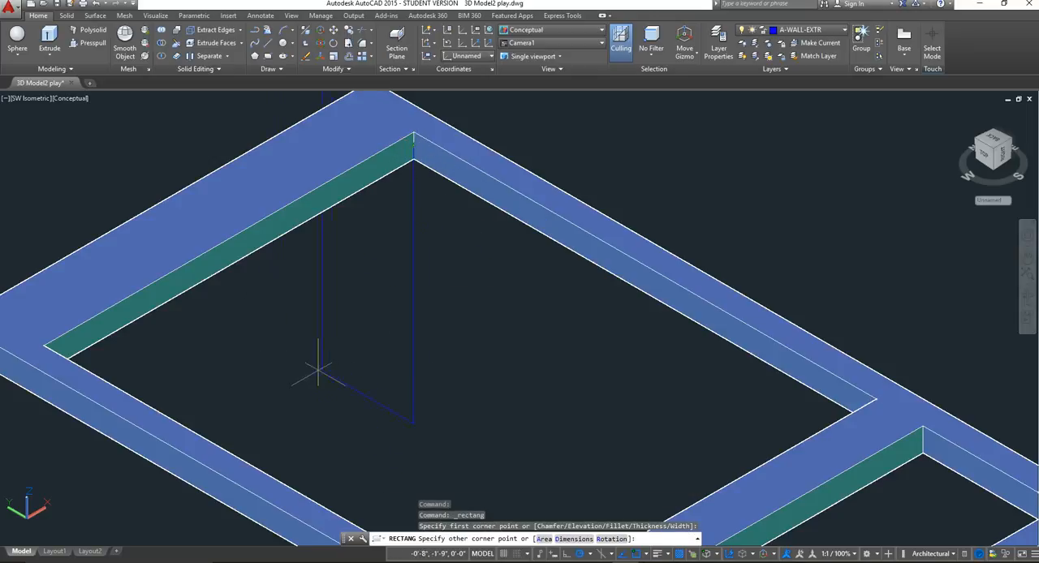
{"action": "key", "text": "Escape"}
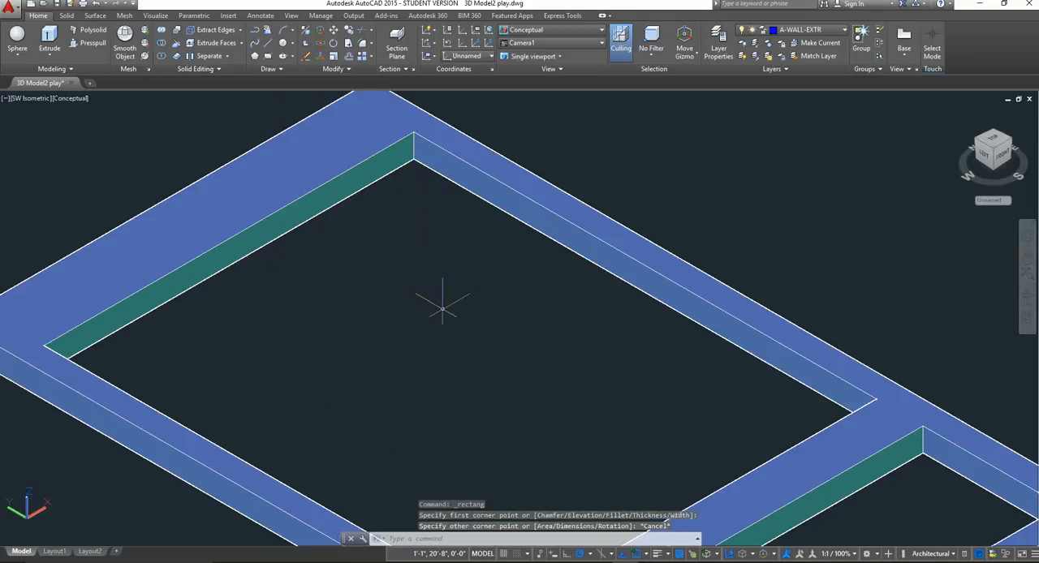
Set the UCS to Top and draw a rectangle between opposite corner-edge midpoints of the largest opening, halfway through the frame's thickness.
{"action": "left_click", "coordinate": [490, 56]}
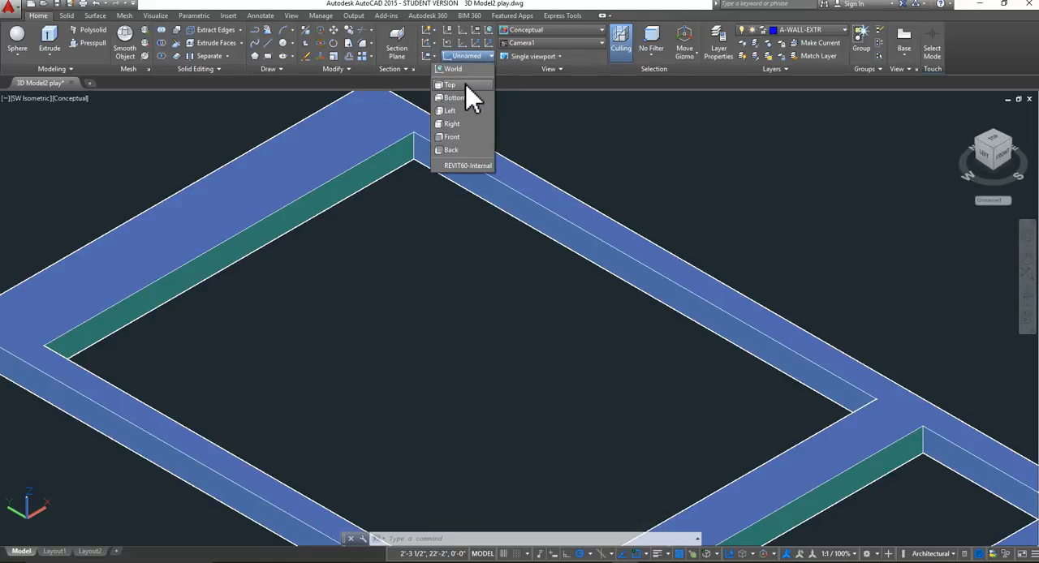
{"action": "left_click", "coordinate": [467, 86]}
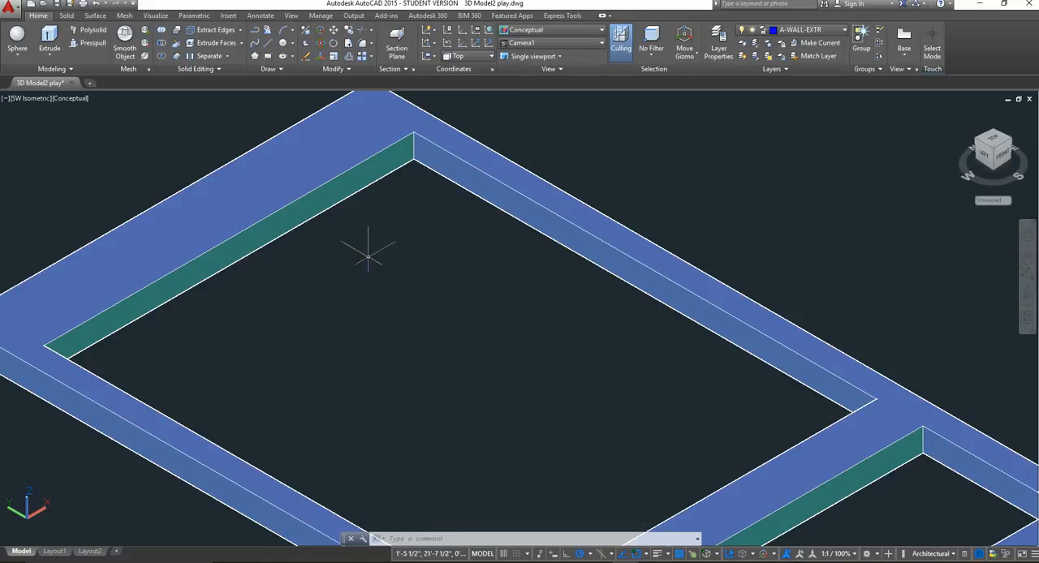
{"action": "scroll", "coordinate": [414, 248], "scroll_direction": "down", "scroll_amount": 5}
{"action": "scroll", "coordinate": [487, 354], "scroll_direction": "up", "scroll_amount": 3}
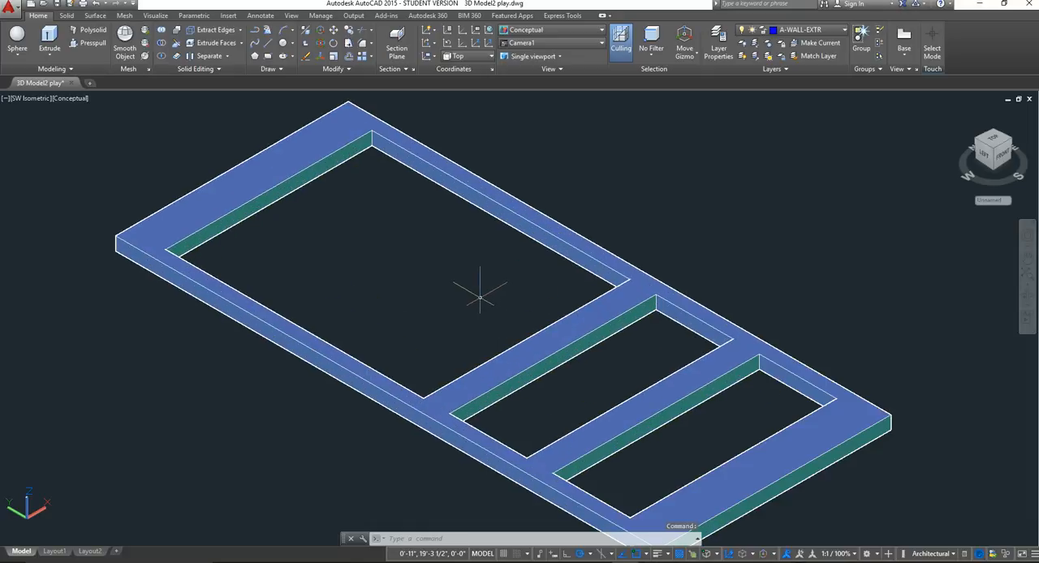
{"action": "left_click", "coordinate": [270, 58]}
{"action": "scroll", "coordinate": [366, 151], "scroll_direction": "up", "scroll_amount": 2}
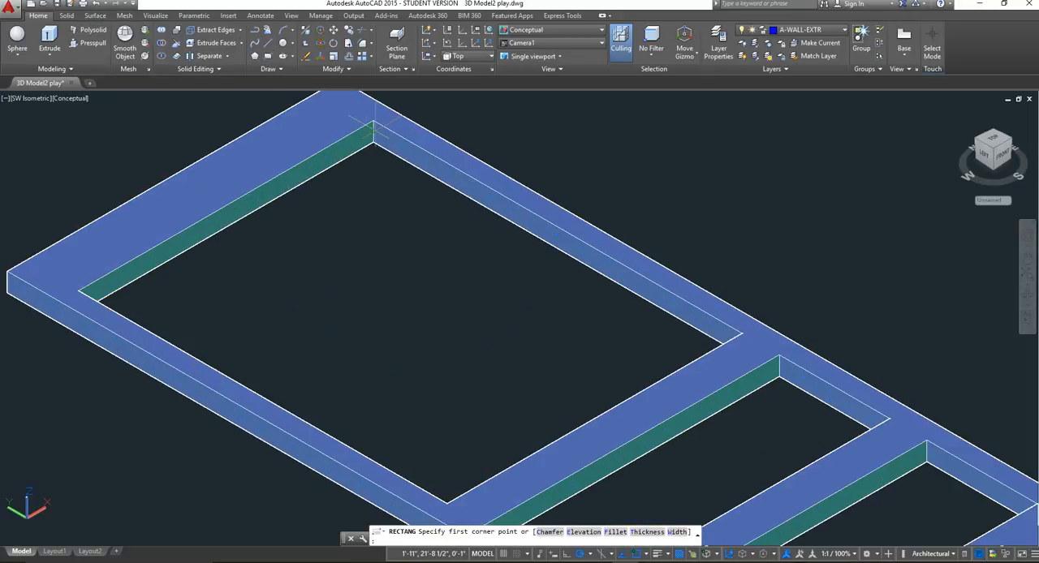
{"action": "left_click", "coordinate": [371, 128]}
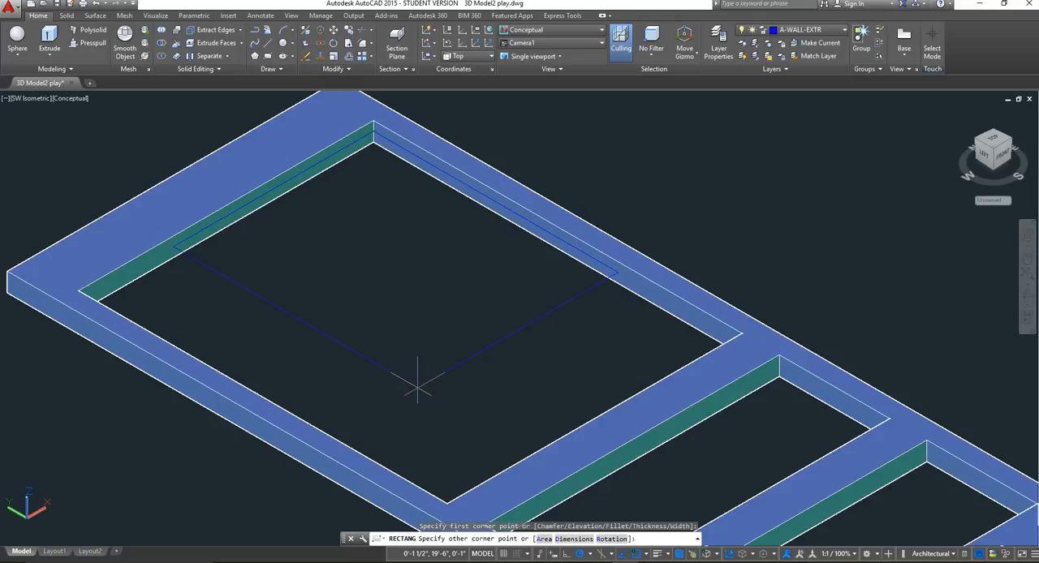
{"action": "middle_click_drag", "start_coordinate": [417, 388], "coordinate": [199, 361], "text": "shift"}
{"action": "middle_click_drag", "start_coordinate": [694, 323], "coordinate": [589, 337], "text": "shift"}
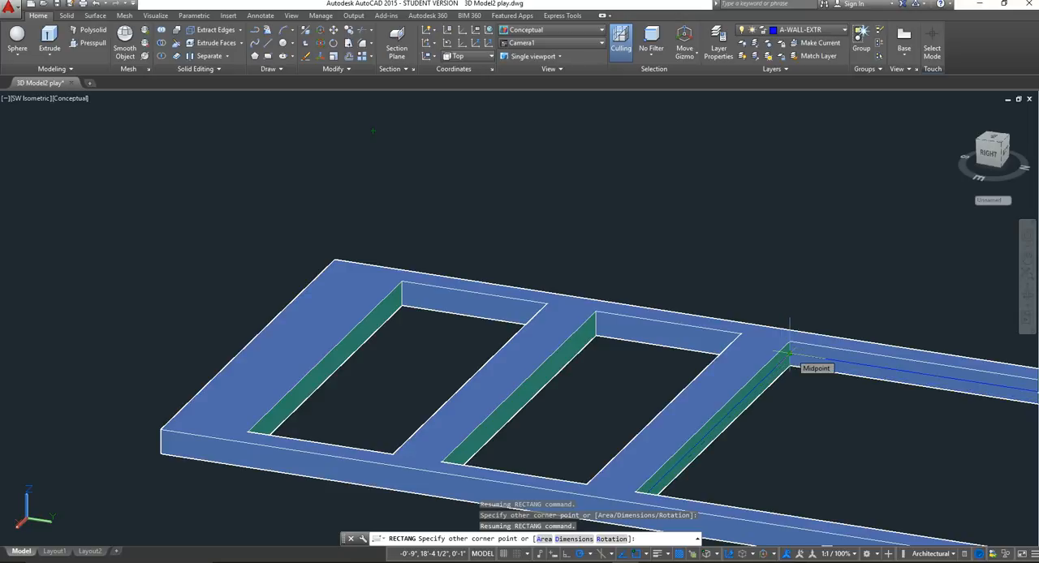
{"action": "middle_click_drag", "start_coordinate": [789, 353], "coordinate": [488, 270], "text": "shift"}
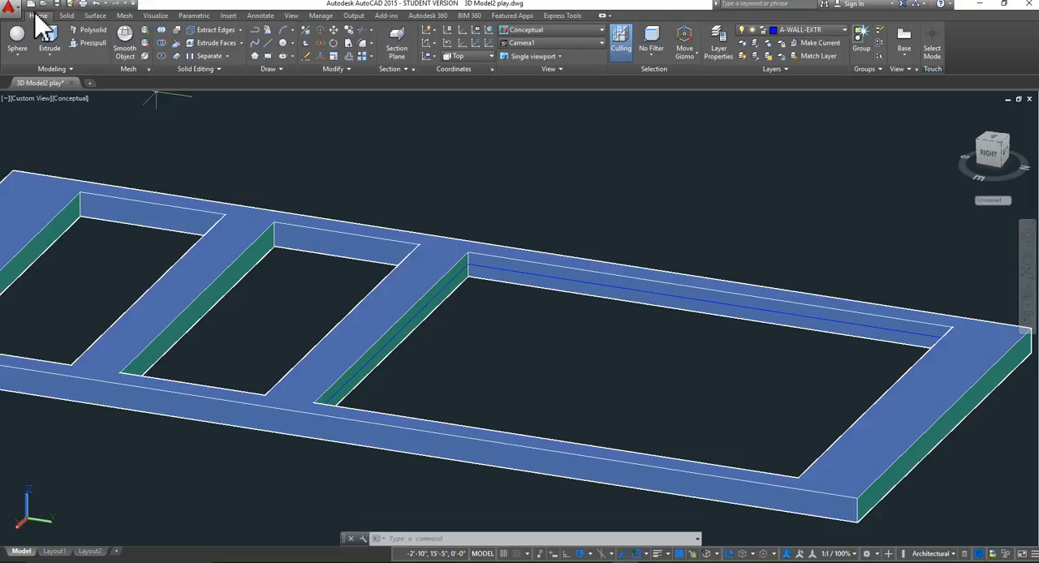
Presspull the rectangle inside the largest opening into a solid panel thinner than the door frame.
{"action": "left_click", "coordinate": [85, 40]}
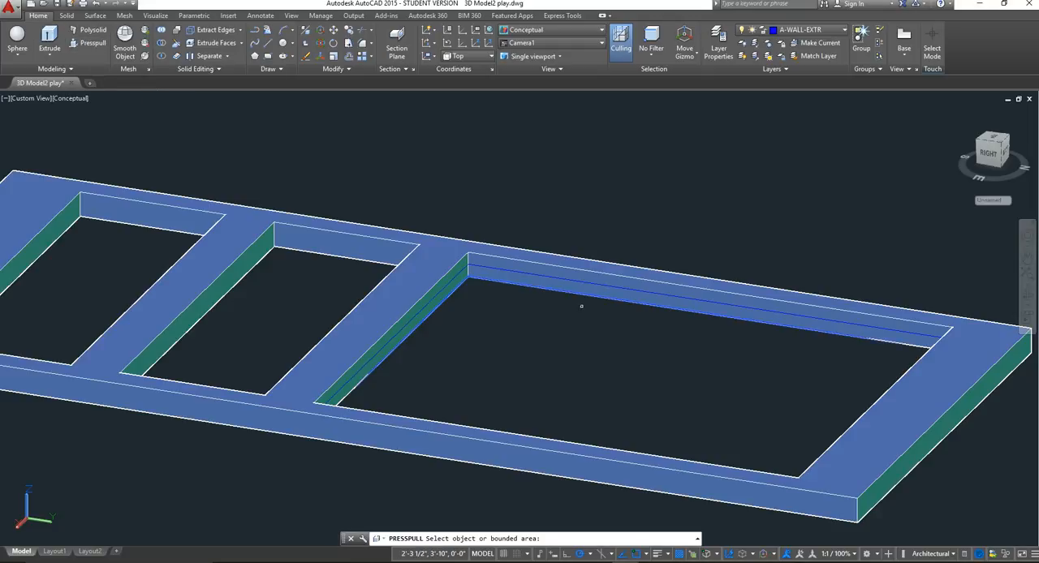
{"action": "left_click", "coordinate": [443, 287]}
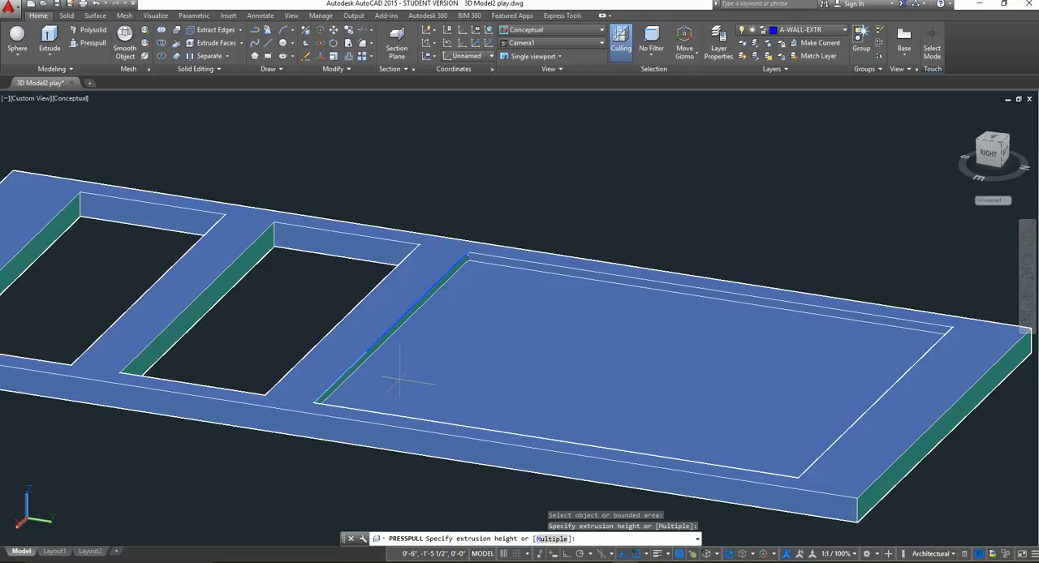
{"action": "left_click", "coordinate": [398, 382]}
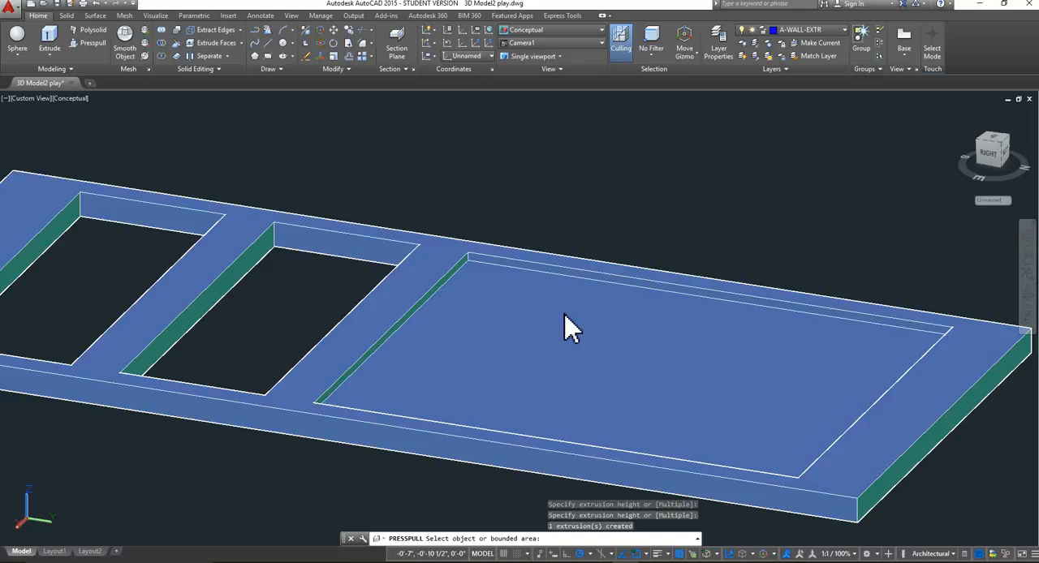
{"action": "middle_click_drag", "start_coordinate": [476, 352], "coordinate": [720, 373]}
{"action": "key", "text": "Return"}
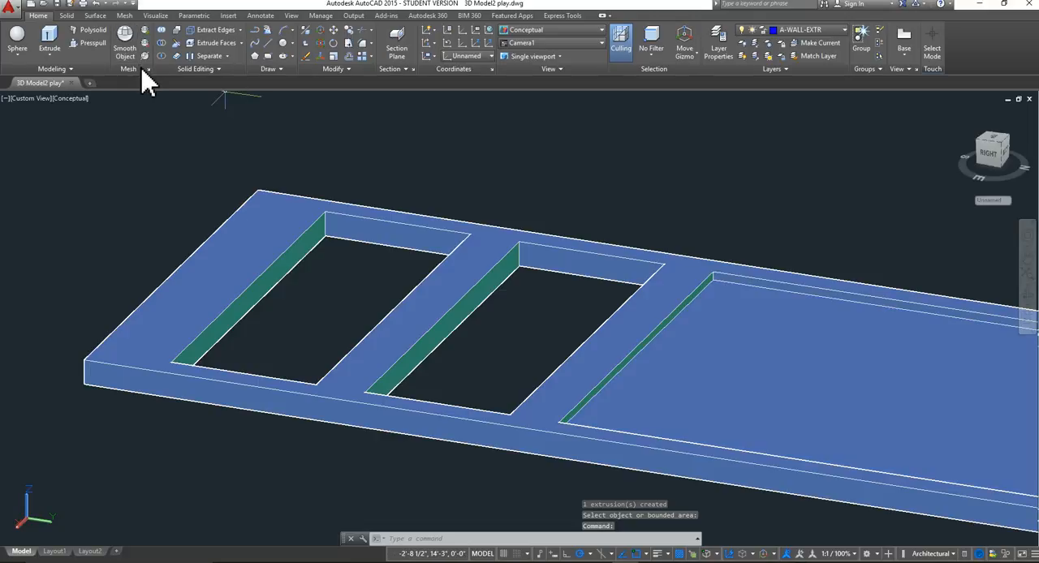
Set the UCS to Top and draw a rectangle between opposite corner-edge midpoints of the door's middle opening, halfway through the frame's thickness.
{"action": "left_click", "coordinate": [491, 57]}
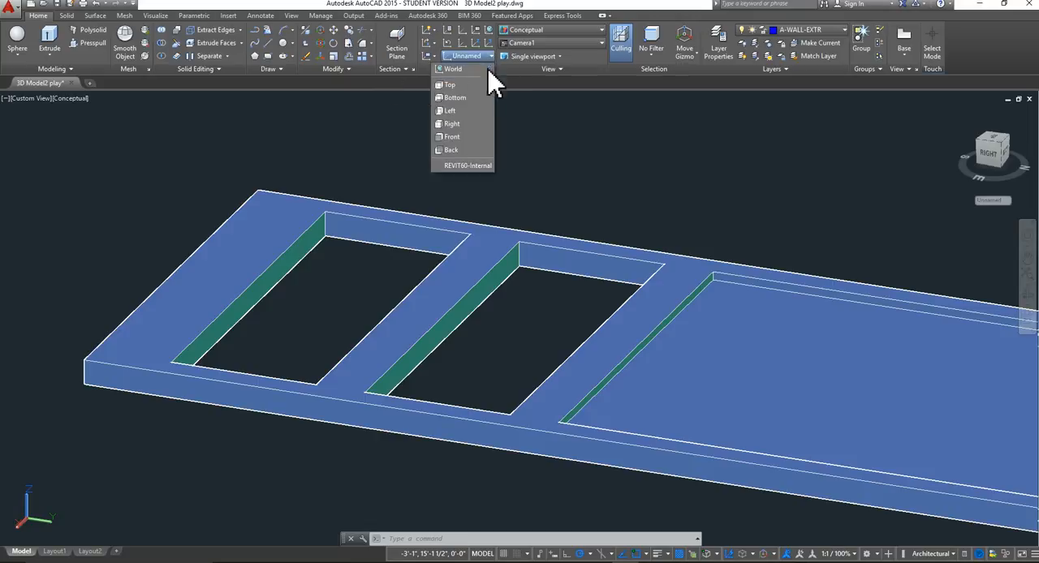
{"action": "left_click", "coordinate": [460, 90]}
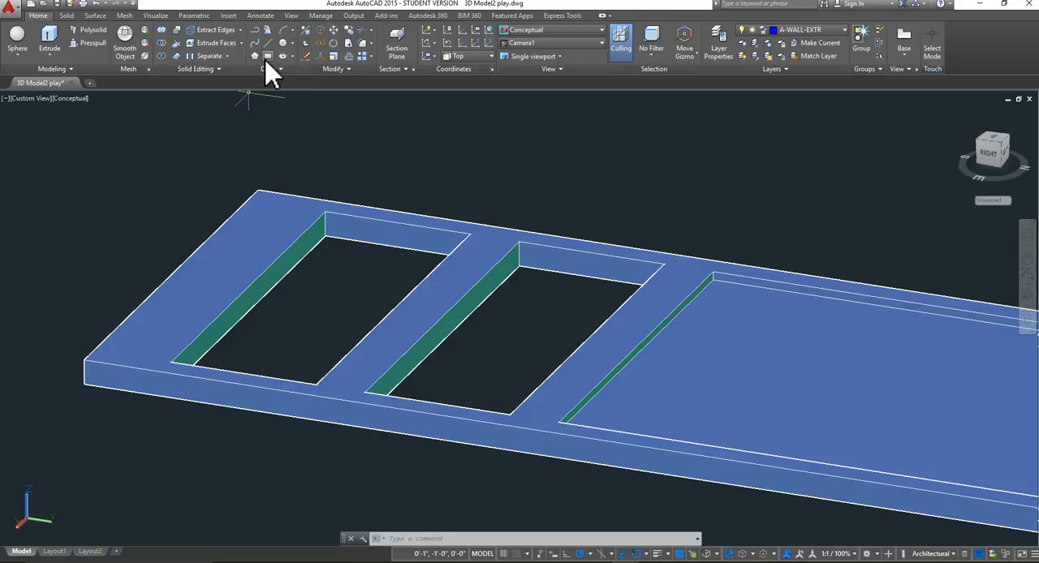
{"action": "left_click", "coordinate": [268, 57]}
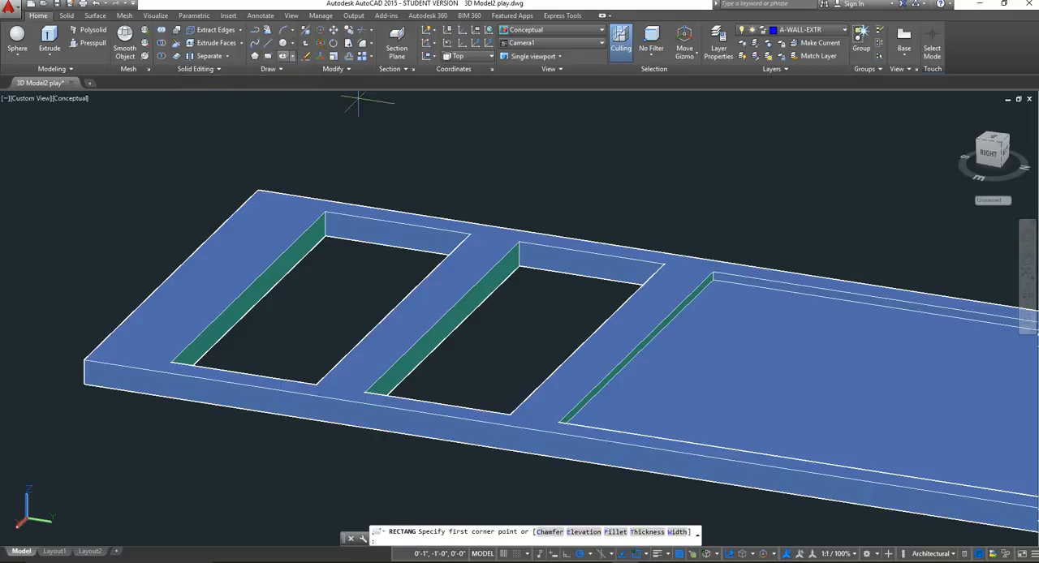
{"action": "left_click", "coordinate": [518, 257]}
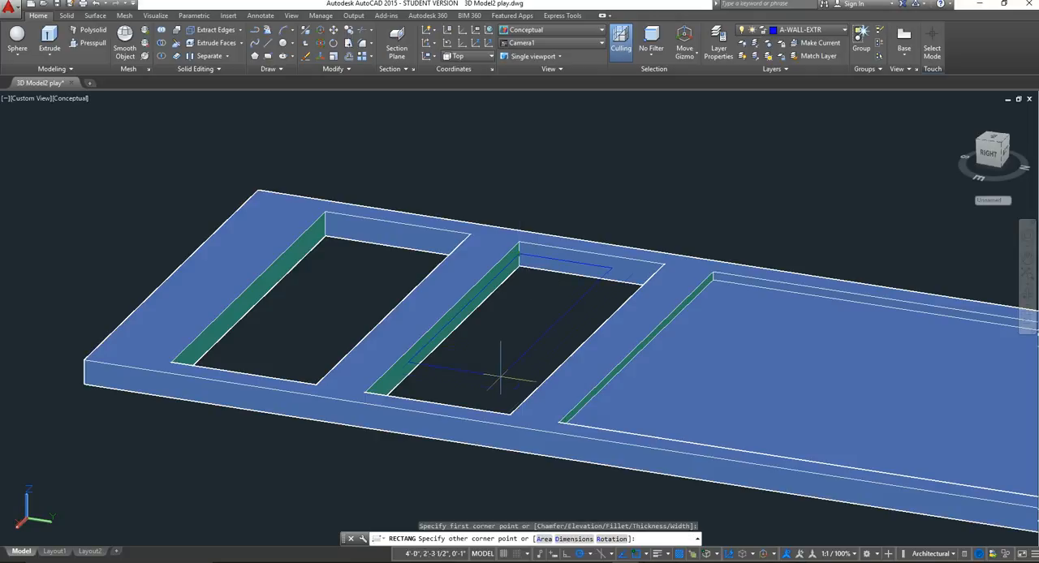
{"action": "middle_click_drag", "start_coordinate": [424, 372], "coordinate": [689, 366], "text": "shift"}
{"action": "middle_click_drag", "start_coordinate": [534, 287], "coordinate": [622, 313], "text": "shift"}
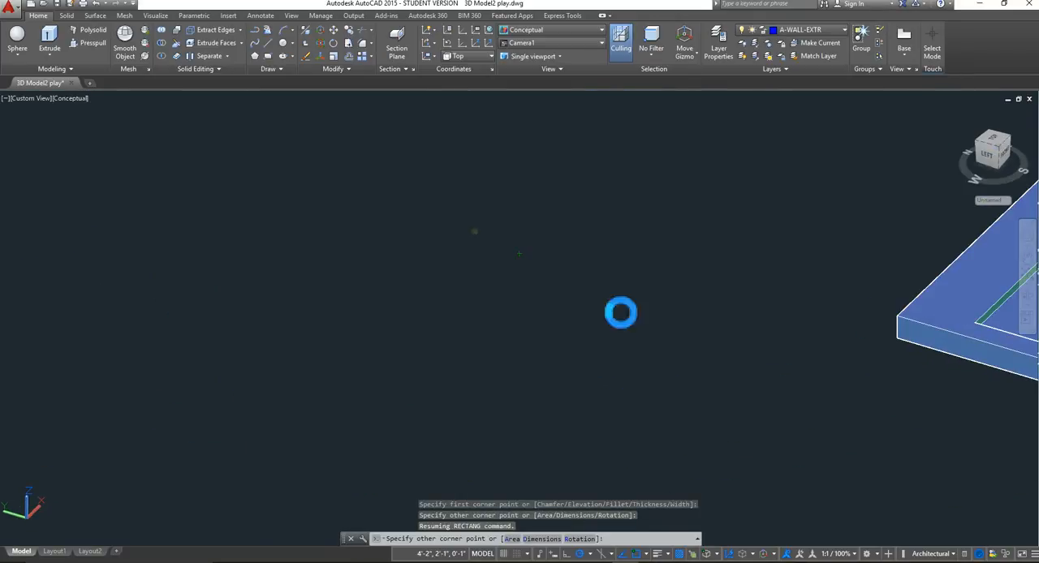
{"action": "middle_click_drag", "start_coordinate": [956, 328], "coordinate": [2, 249]}
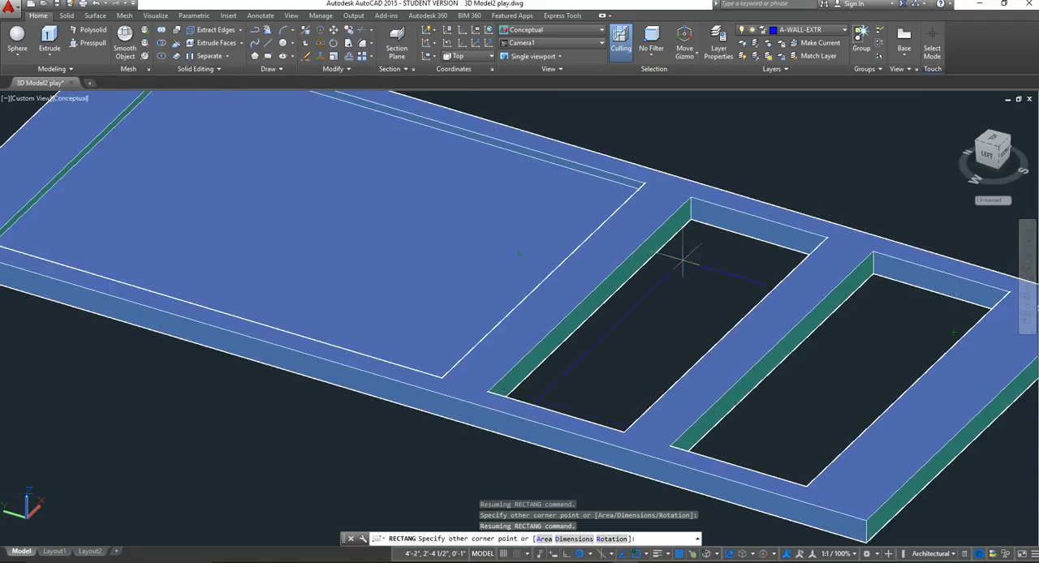
{"action": "left_click", "coordinate": [690, 213]}
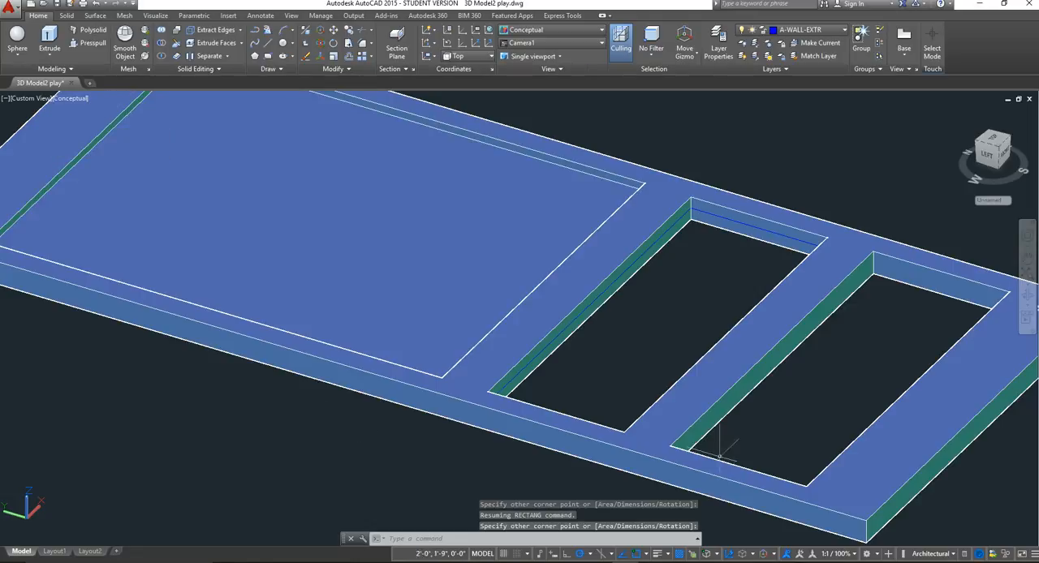
Presspull the rectangle inside the middle opening into a solid panel recessed below the frame's upper face.
{"action": "left_click", "coordinate": [93, 45]}
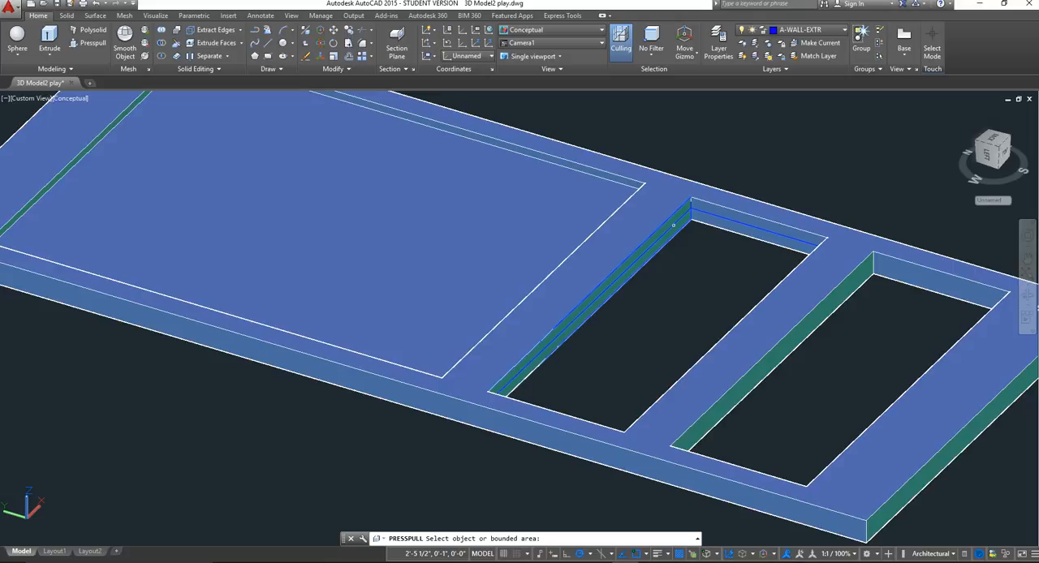
{"action": "left_click", "coordinate": [673, 225]}
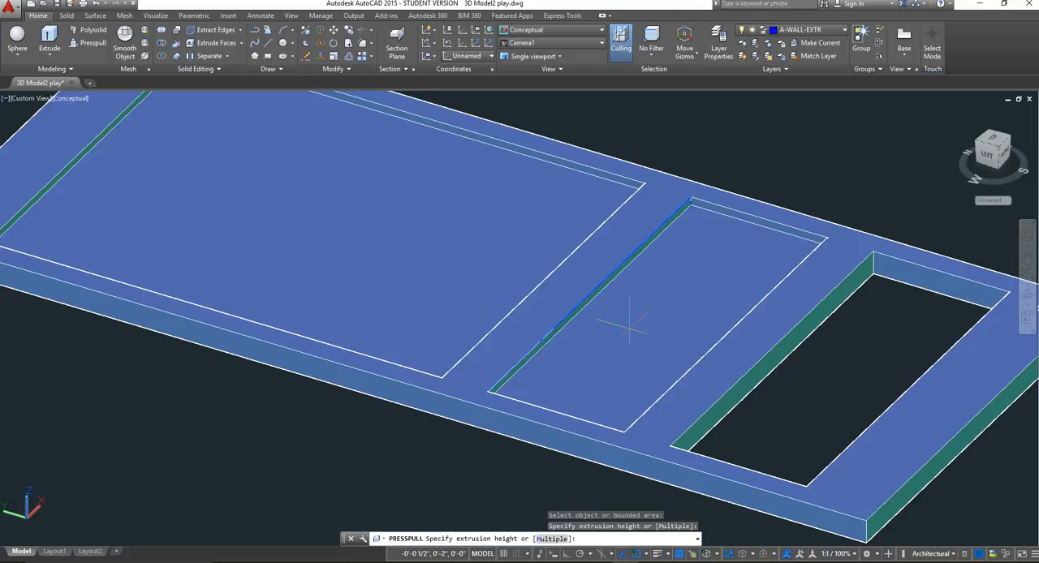
{"action": "left_click", "coordinate": [631, 327]}
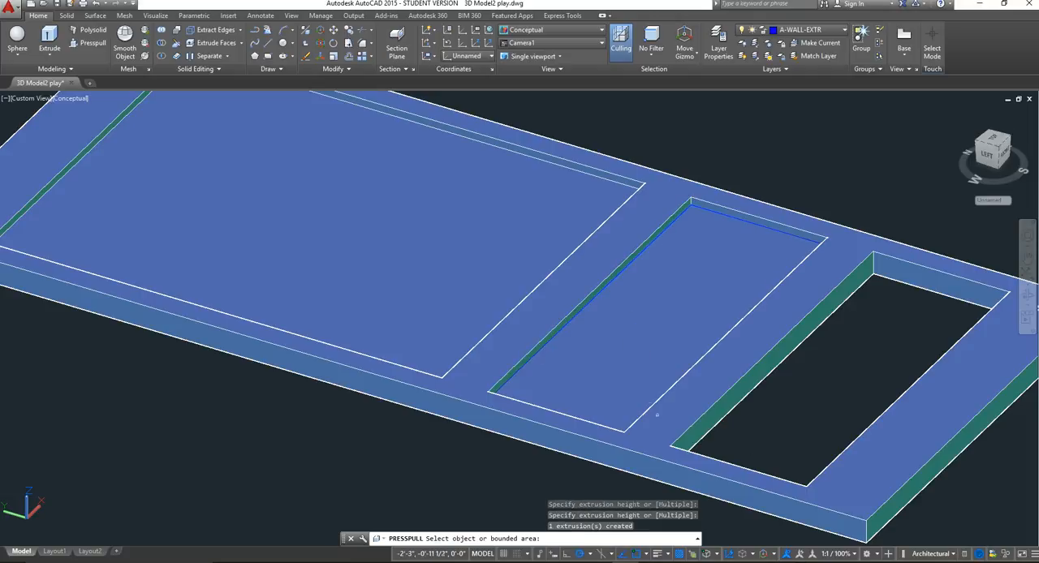
{"action": "middle_click_drag", "start_coordinate": [657, 415], "coordinate": [481, 362]}
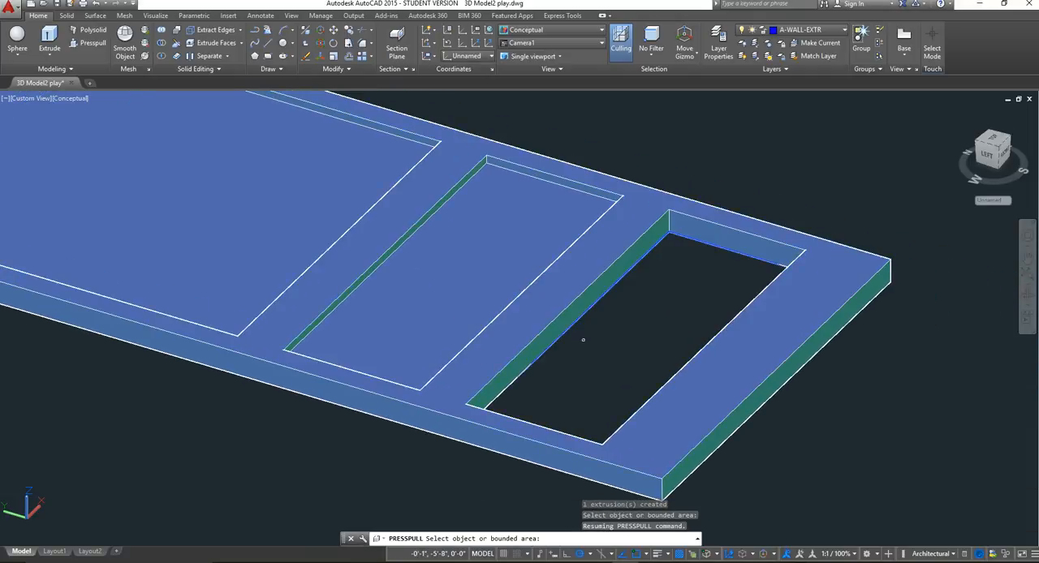
{"action": "left_click", "coordinate": [604, 378]}
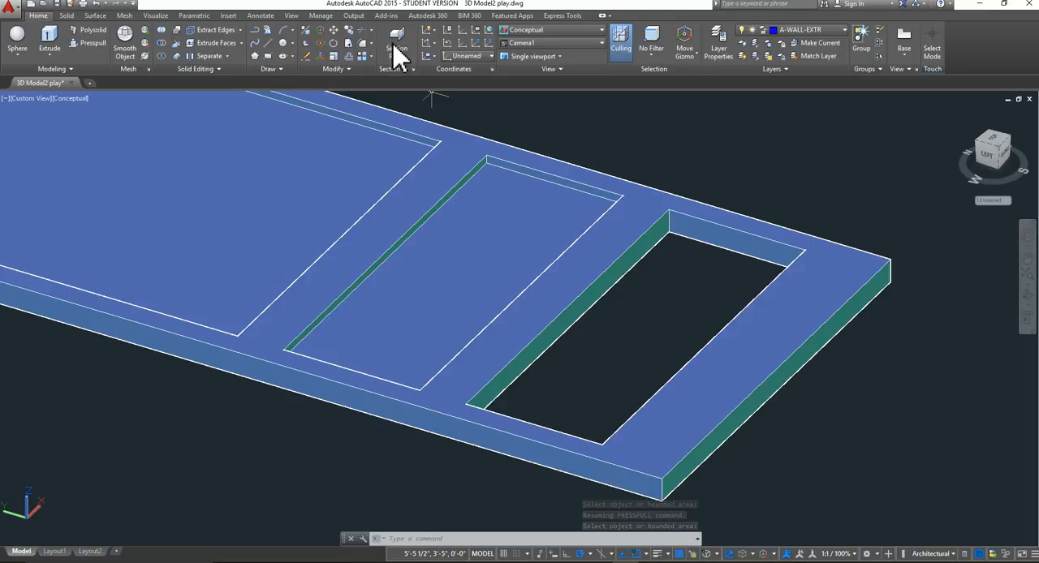
{"action": "left_click", "coordinate": [488, 55]}
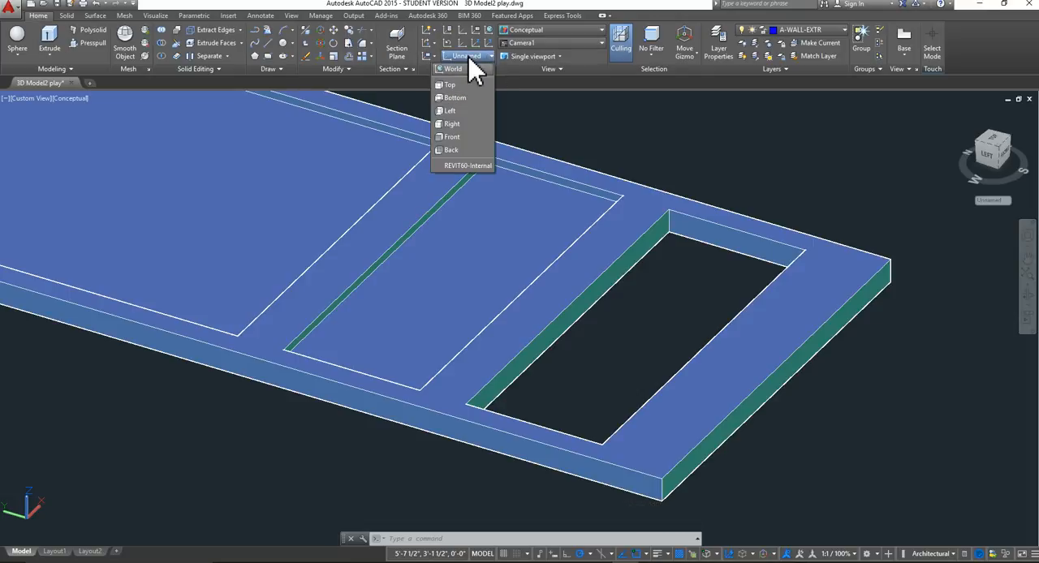
{"action": "left_click", "coordinate": [450, 87]}
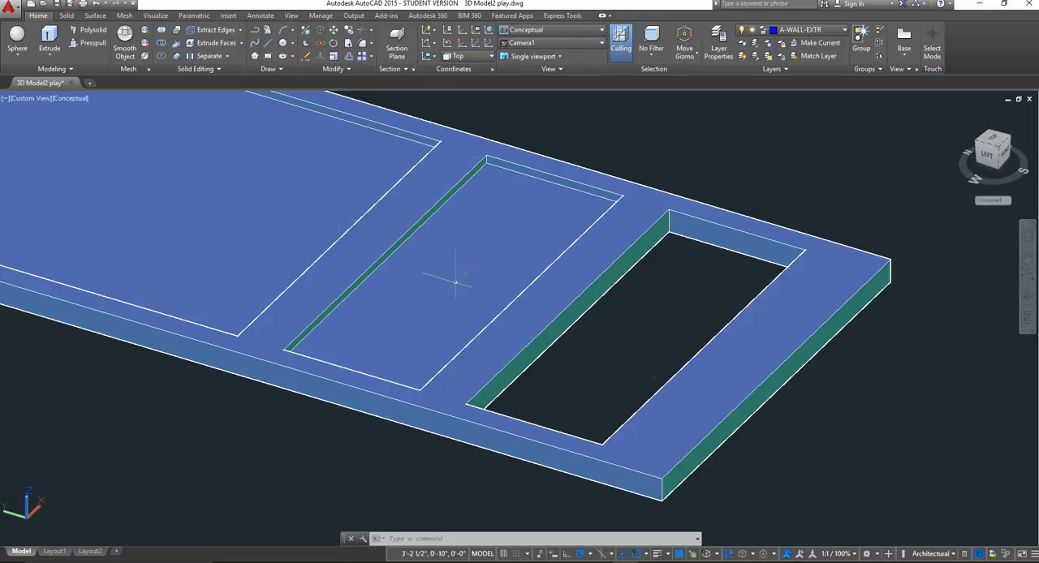
{"action": "left_click", "coordinate": [268, 55]}
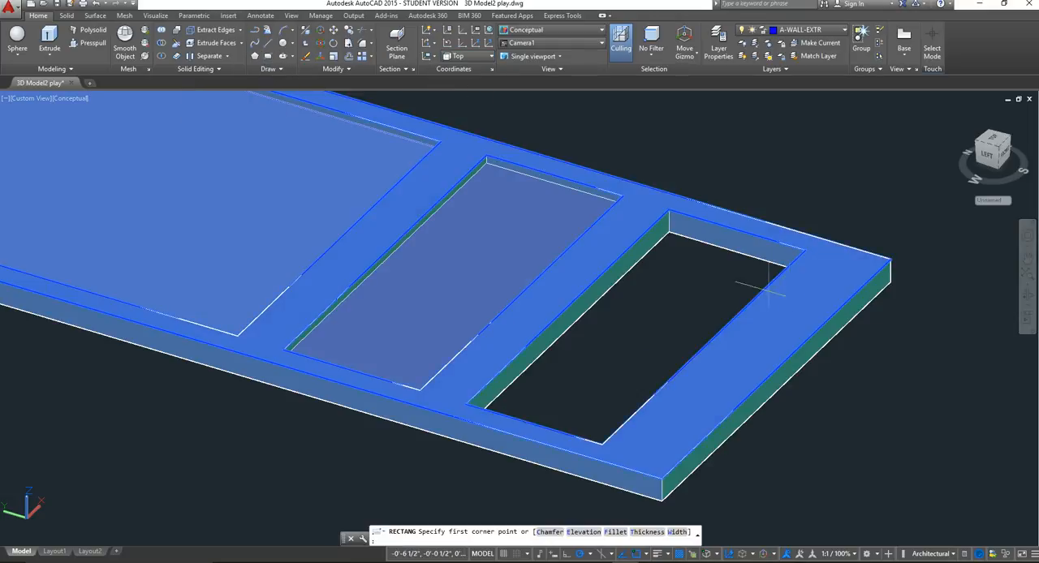
{"action": "left_click", "coordinate": [668, 215]}
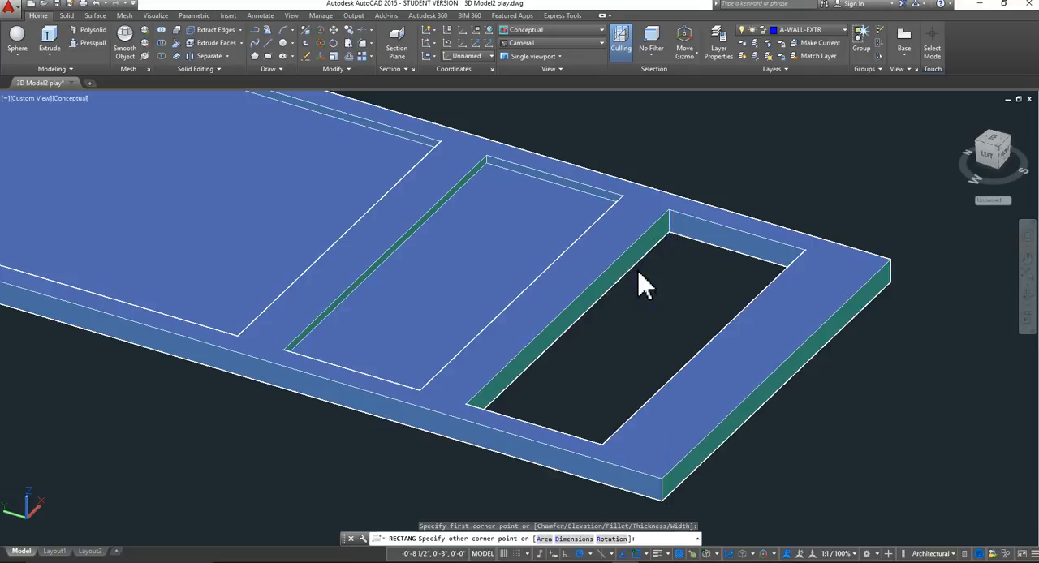
{"action": "key", "text": "Escape"}
{"action": "left_click", "coordinate": [476, 59]}
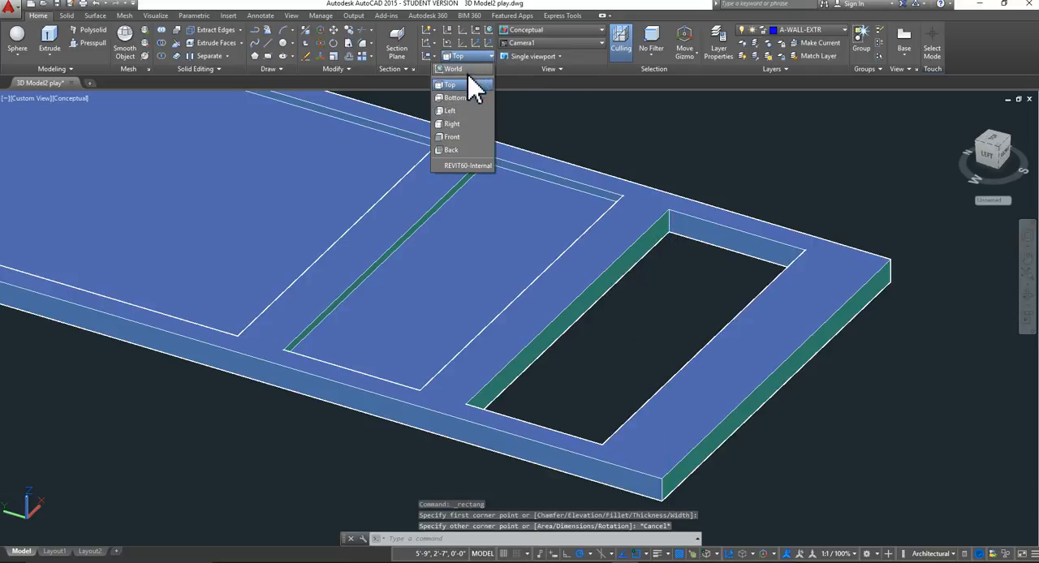
{"action": "left_click", "coordinate": [462, 88]}
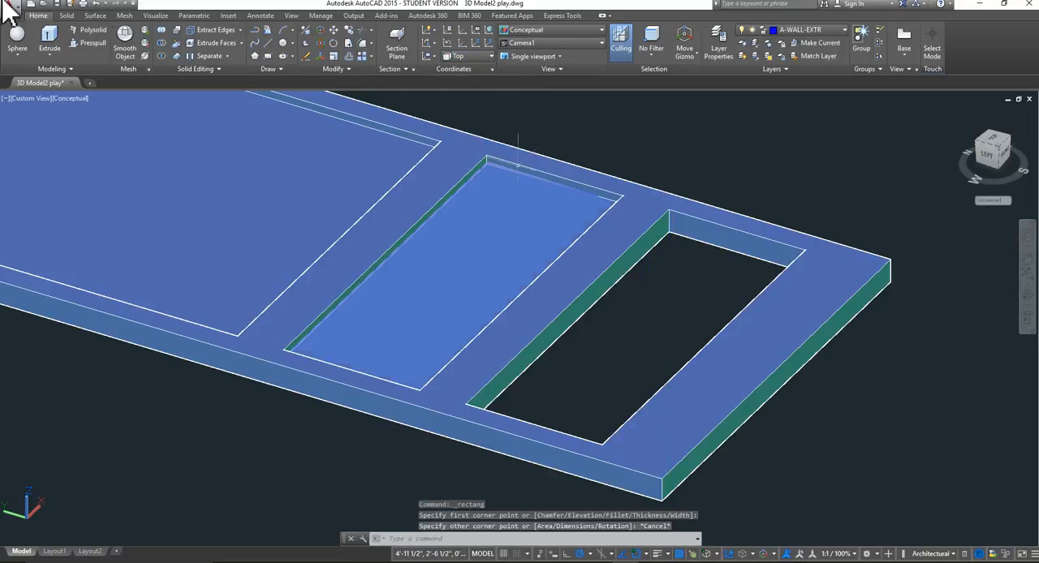
{"action": "left_click", "coordinate": [268, 55]}
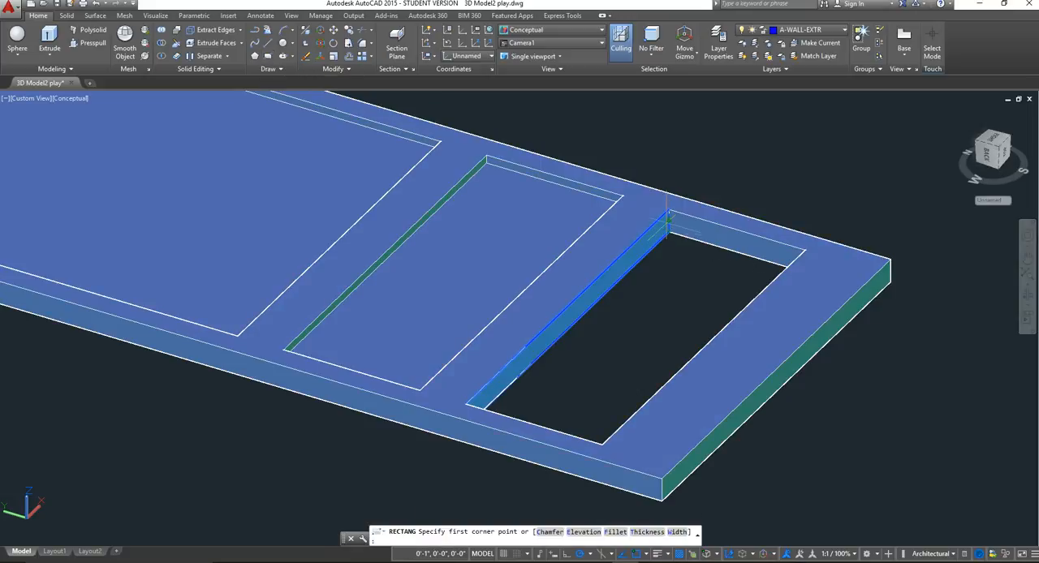
{"action": "left_click", "coordinate": [669, 219]}
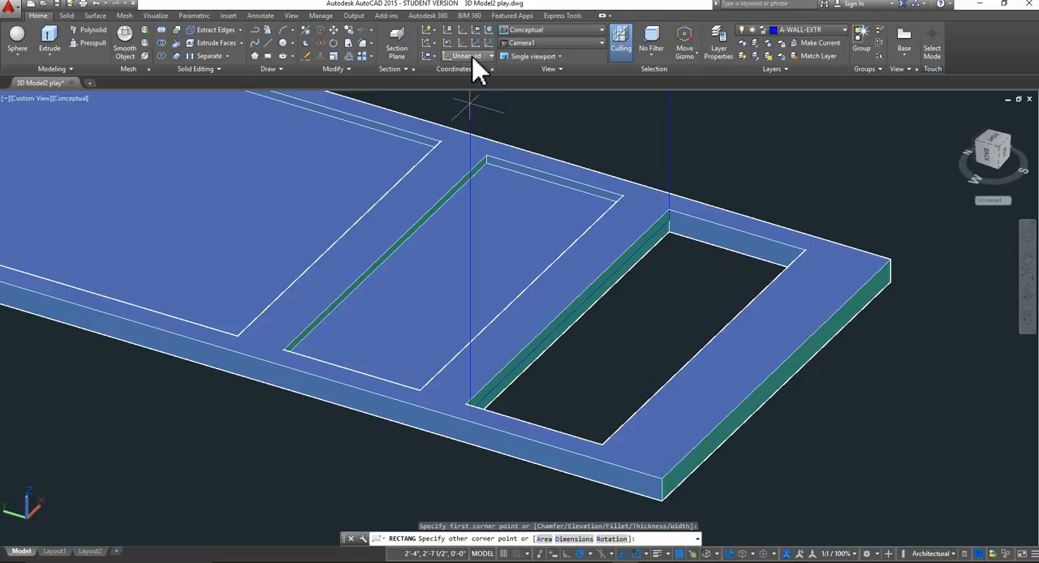
{"action": "key", "text": "Escape"}
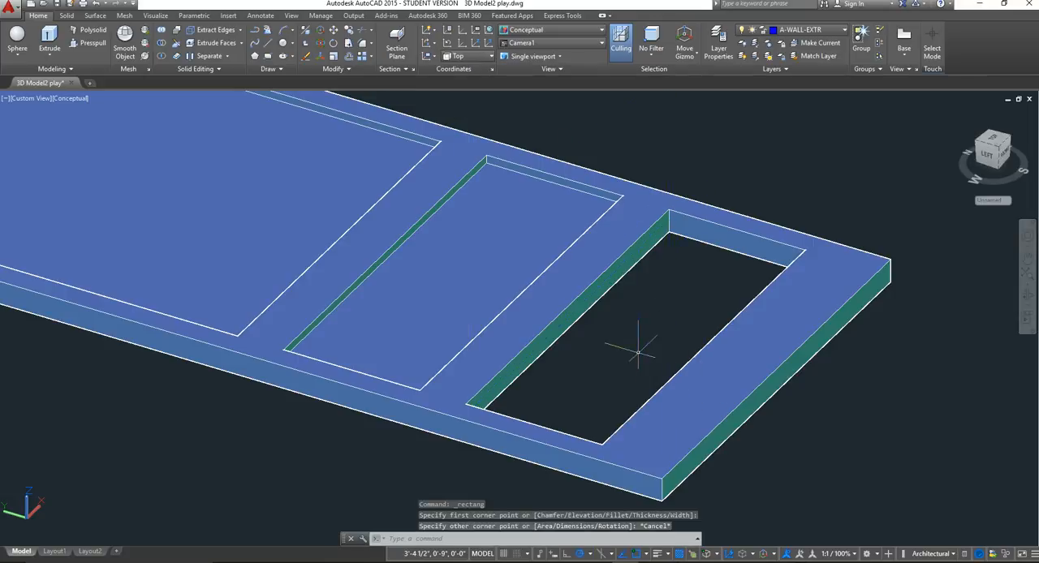
Reset the viewpoint to Top, then to SW Isometric, and frame the door's remaining open end.
{"action": "left_click", "coordinate": [24, 98]}
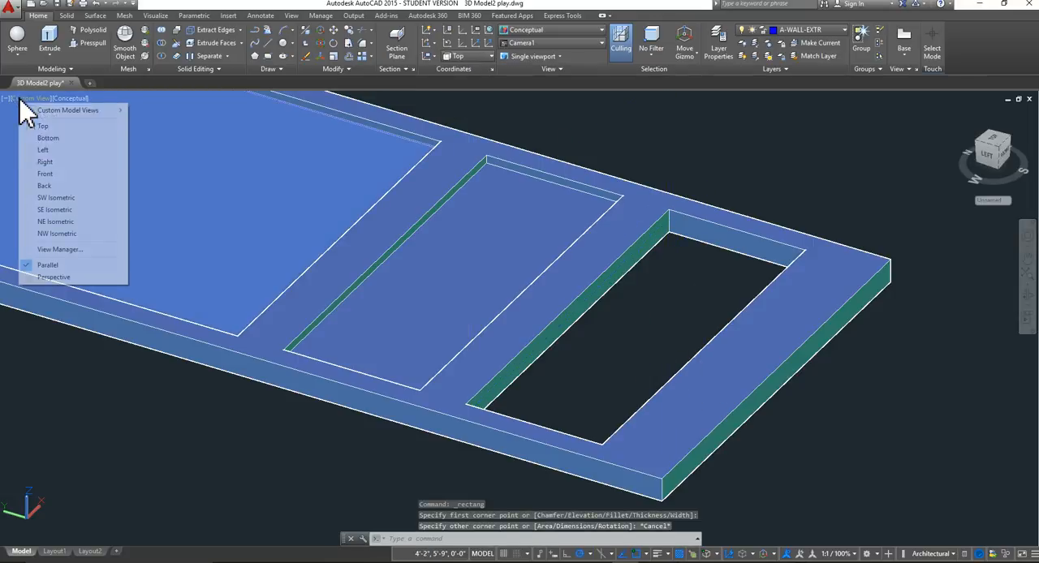
{"action": "left_click", "coordinate": [46, 126]}
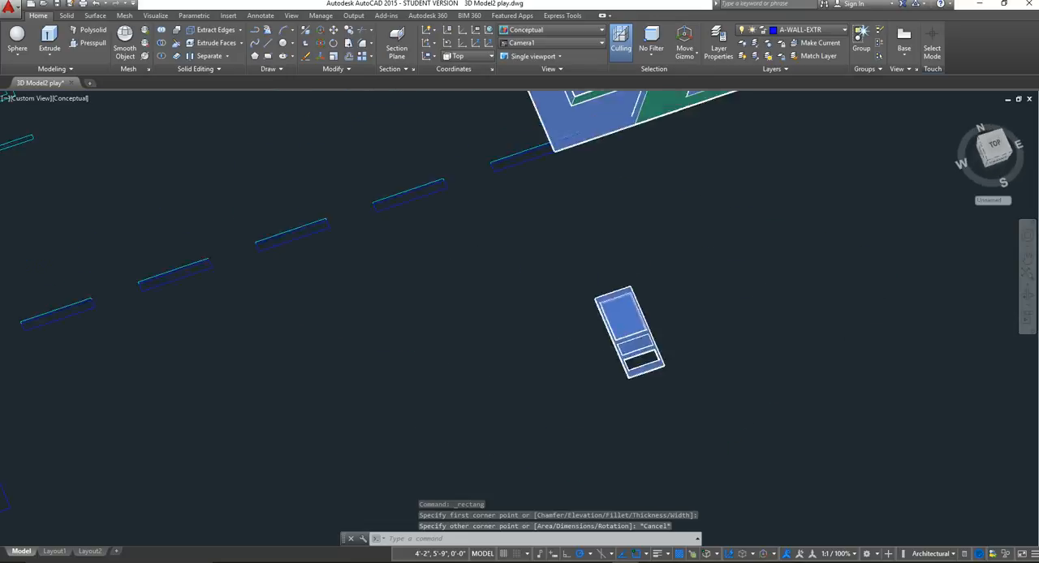
{"action": "left_click", "coordinate": [17, 98]}
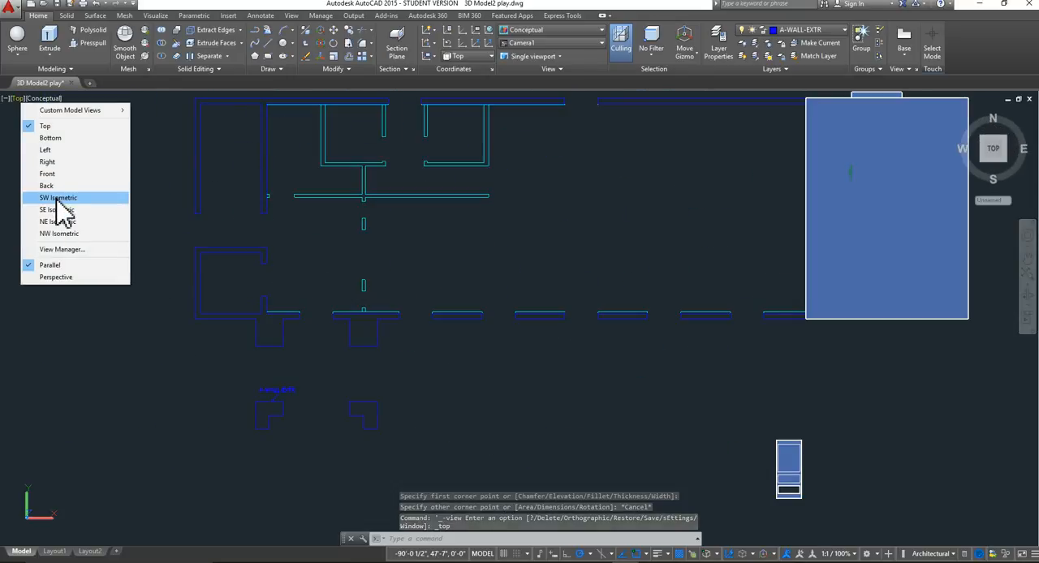
{"action": "left_click", "coordinate": [59, 200]}
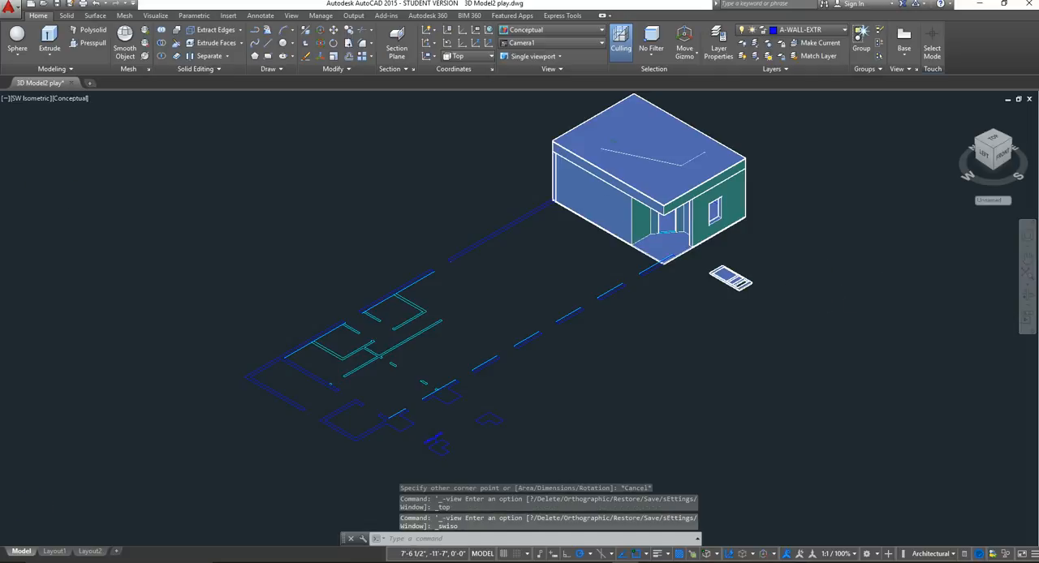
{"action": "scroll", "coordinate": [778, 292], "scroll_direction": "up", "scroll_amount": 14}
{"action": "middle_click_drag", "start_coordinate": [816, 277], "coordinate": [657, 292]}
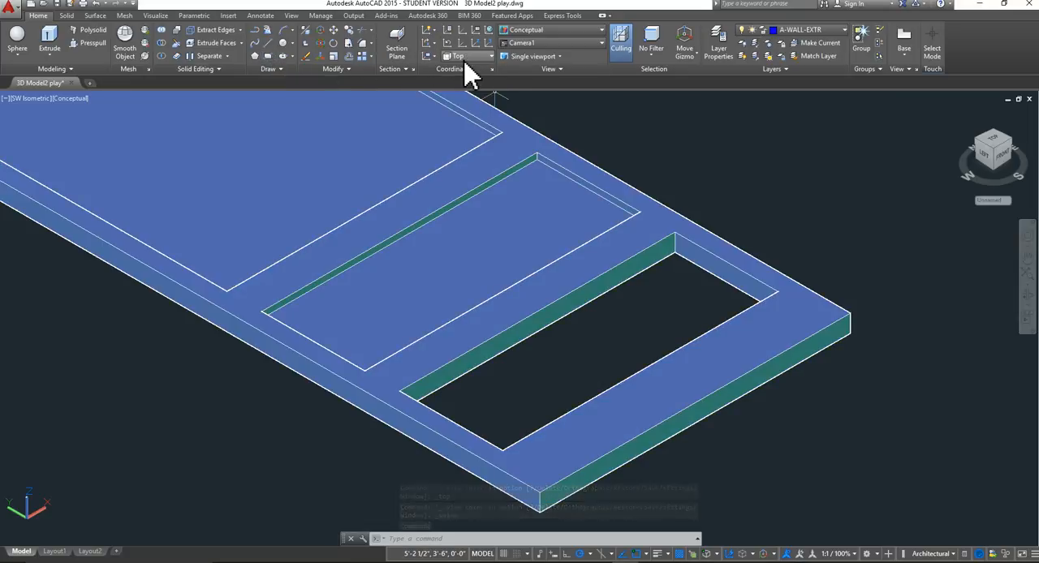
Draw a rectangle between opposite corner-edge midpoints of the door's last opening, halfway through the frame's thickness.
{"action": "left_click", "coordinate": [268, 57]}
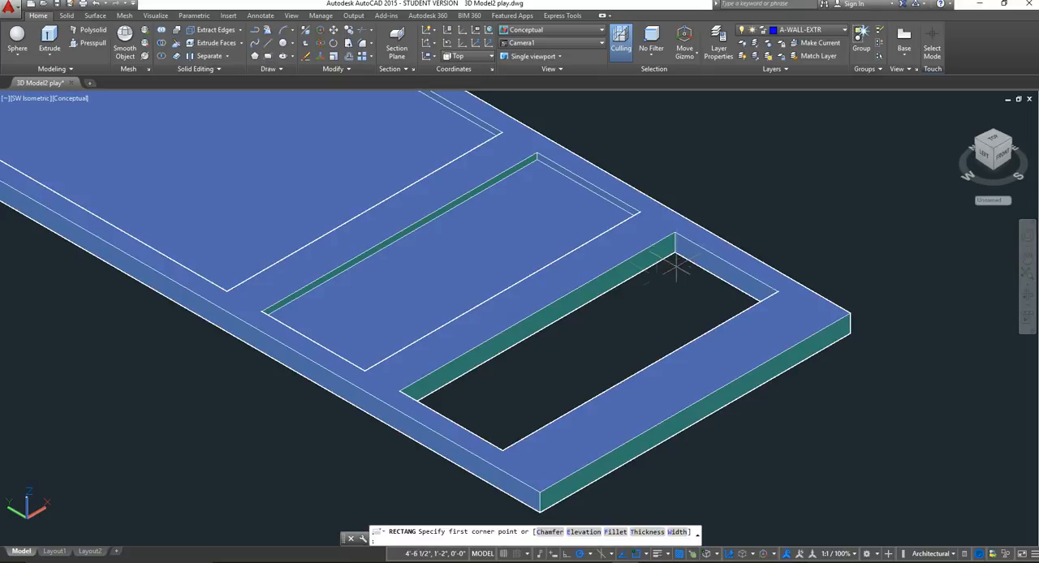
{"action": "left_click", "coordinate": [675, 242]}
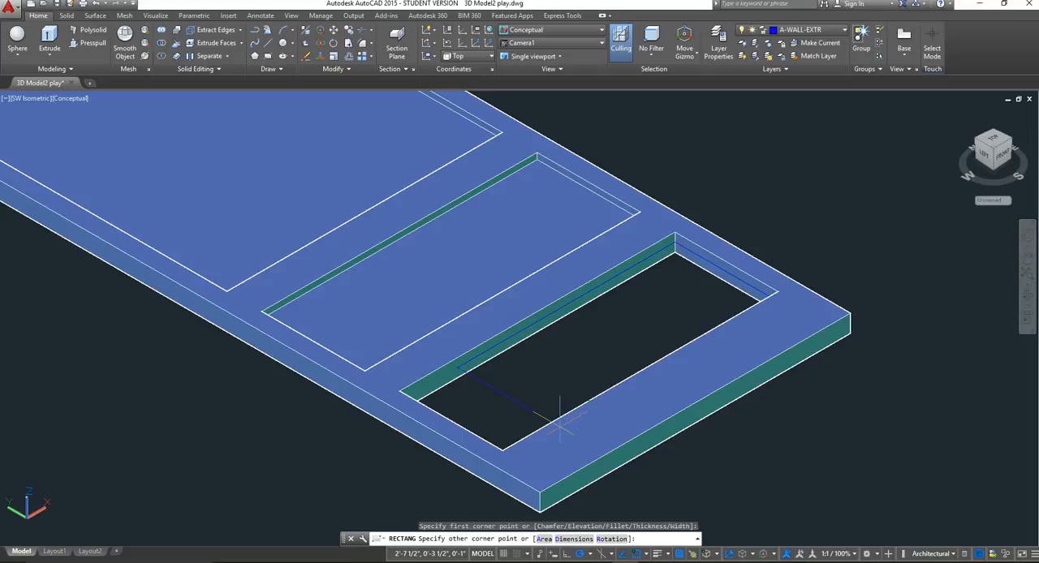
{"action": "middle_click_drag", "start_coordinate": [560, 422], "coordinate": [271, 397], "text": "shift"}
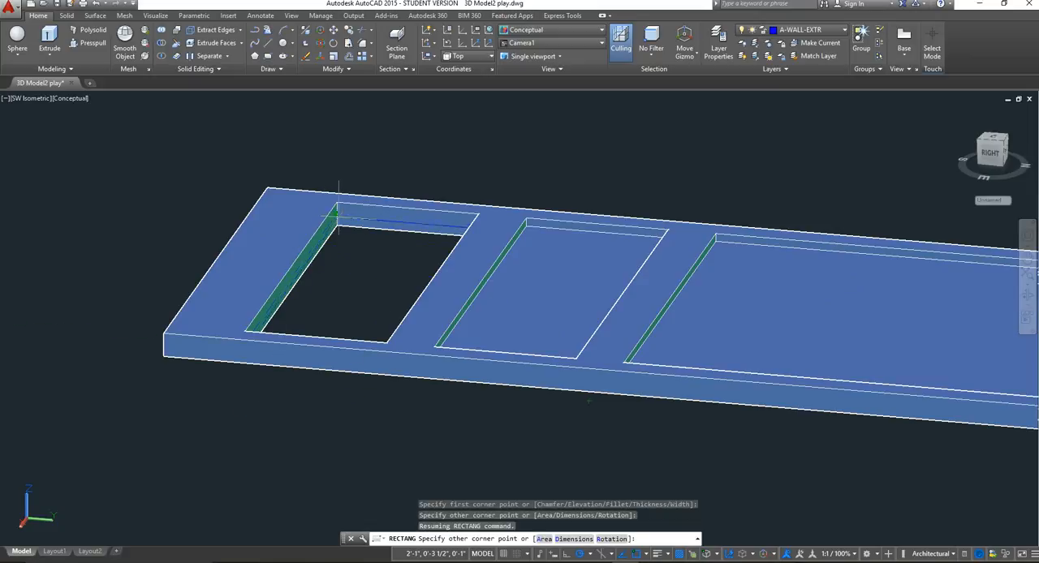
{"action": "left_click", "coordinate": [336, 213]}
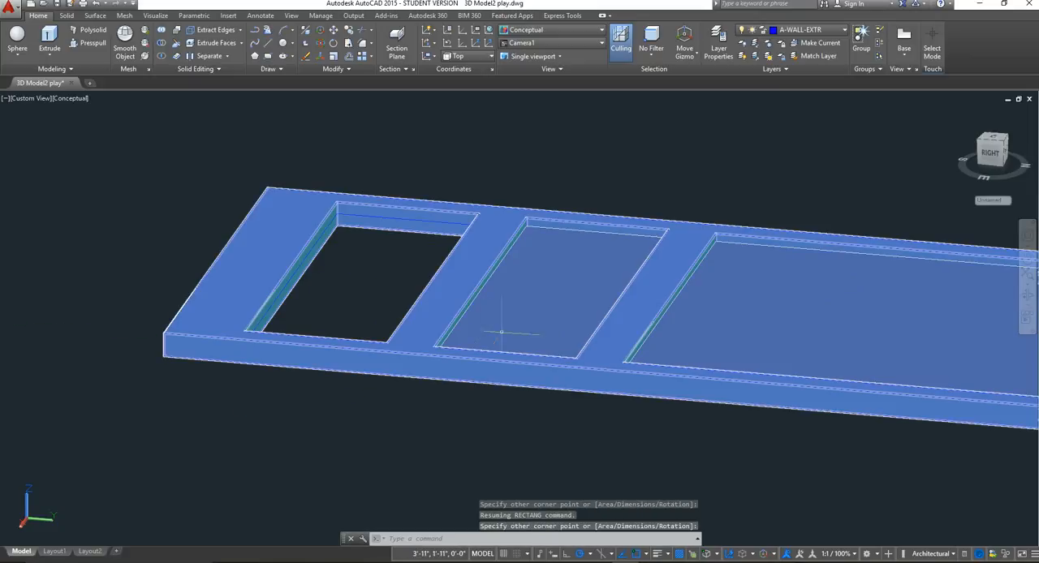
Presspull the rectangle inside the last opening into a solid panel recessed below the frame's upper face.
{"action": "middle_click_drag", "start_coordinate": [460, 263], "coordinate": [498, 289]}
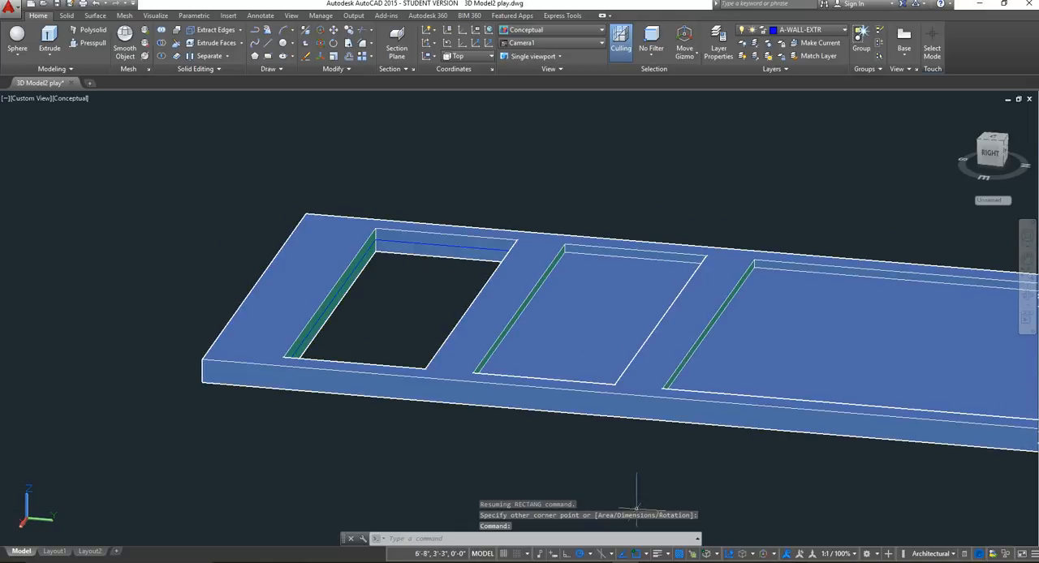
{"action": "left_click", "coordinate": [90, 45]}
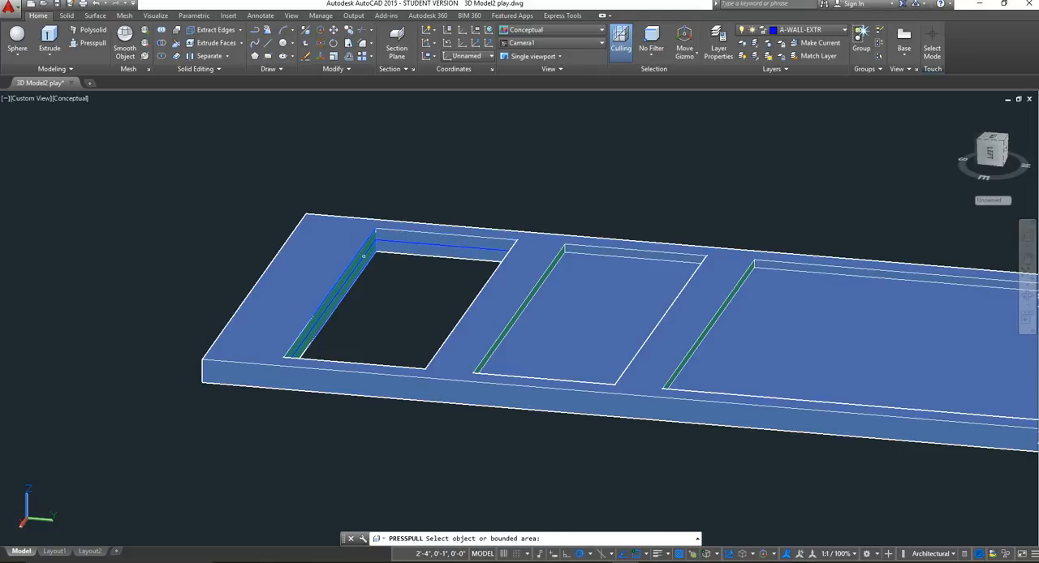
{"action": "left_click", "coordinate": [364, 257]}
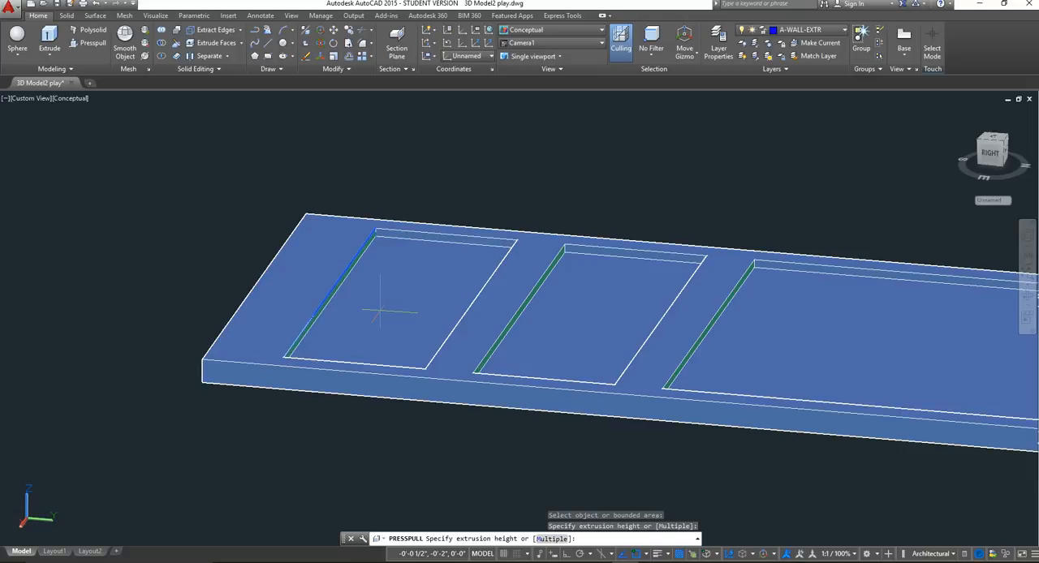
{"action": "left_click", "coordinate": [381, 310]}
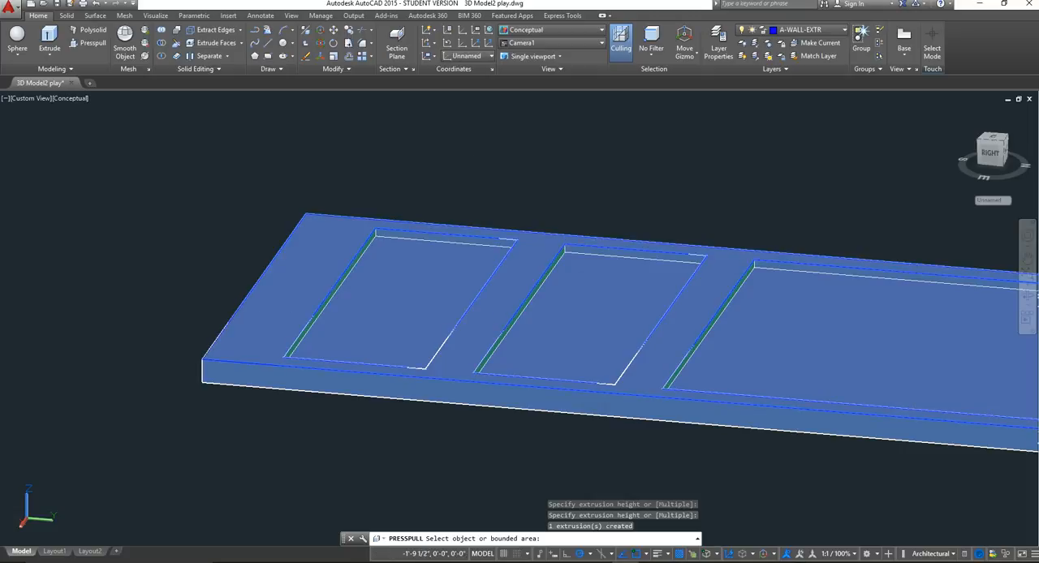
{"action": "key", "text": "Return"}
{"action": "scroll", "coordinate": [673, 359], "scroll_direction": "down", "scroll_amount": 2}
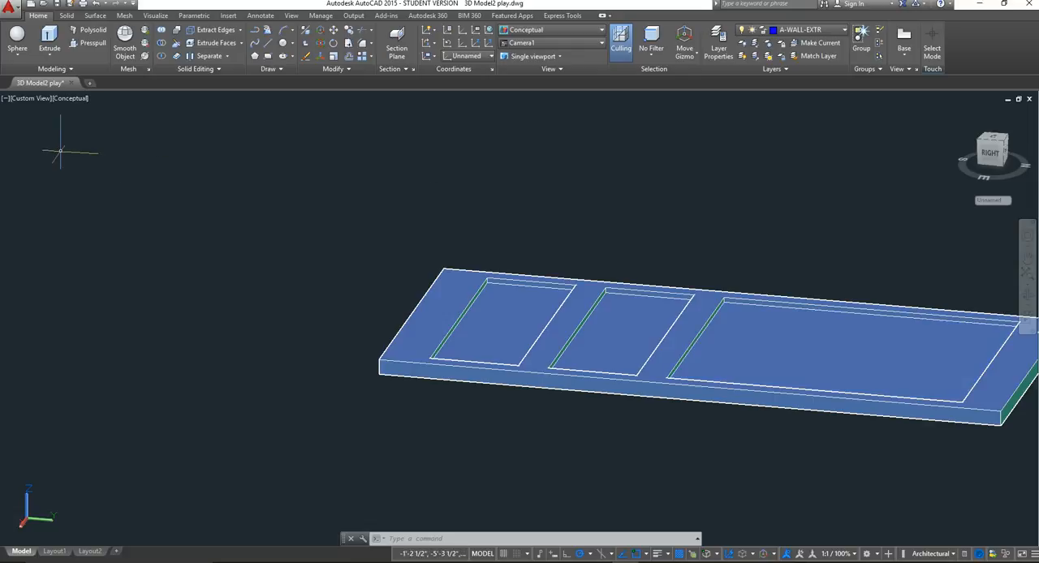
Set the viewpoint to Top and frame the whole door.
{"action": "left_click", "coordinate": [35, 99]}
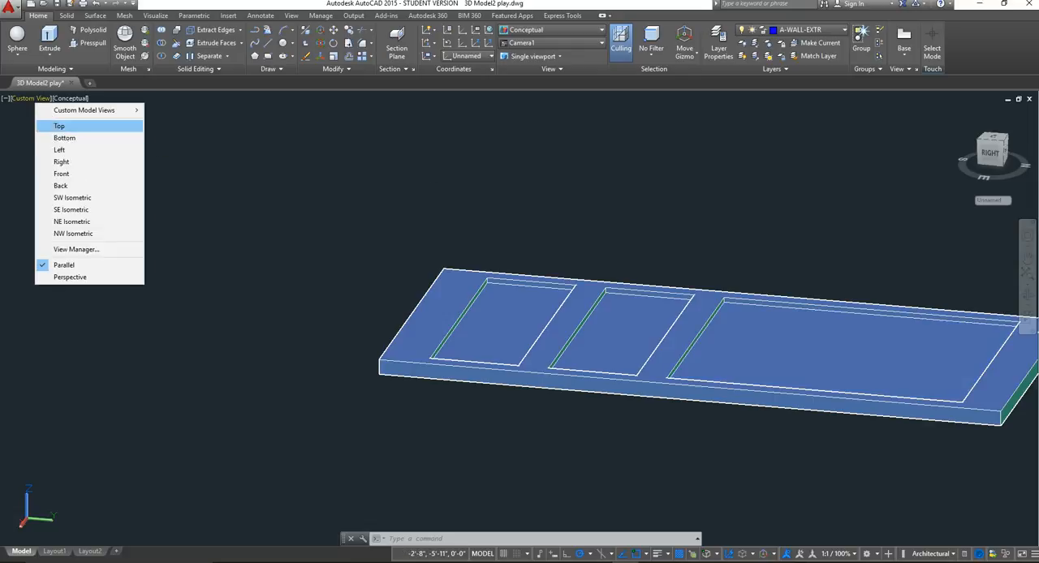
{"action": "left_click", "coordinate": [59, 126]}
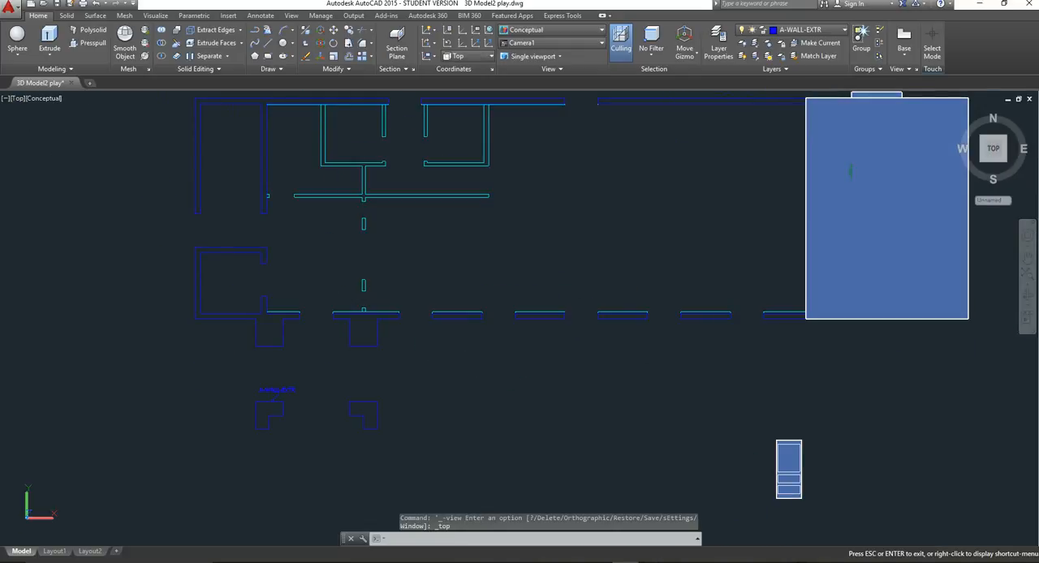
{"action": "middle_click_drag", "start_coordinate": [769, 416], "coordinate": [473, 323]}
{"action": "scroll", "coordinate": [507, 386], "scroll_direction": "up", "scroll_amount": 5}
{"action": "scroll", "coordinate": [509, 384], "scroll_direction": "up", "scroll_amount": 2}
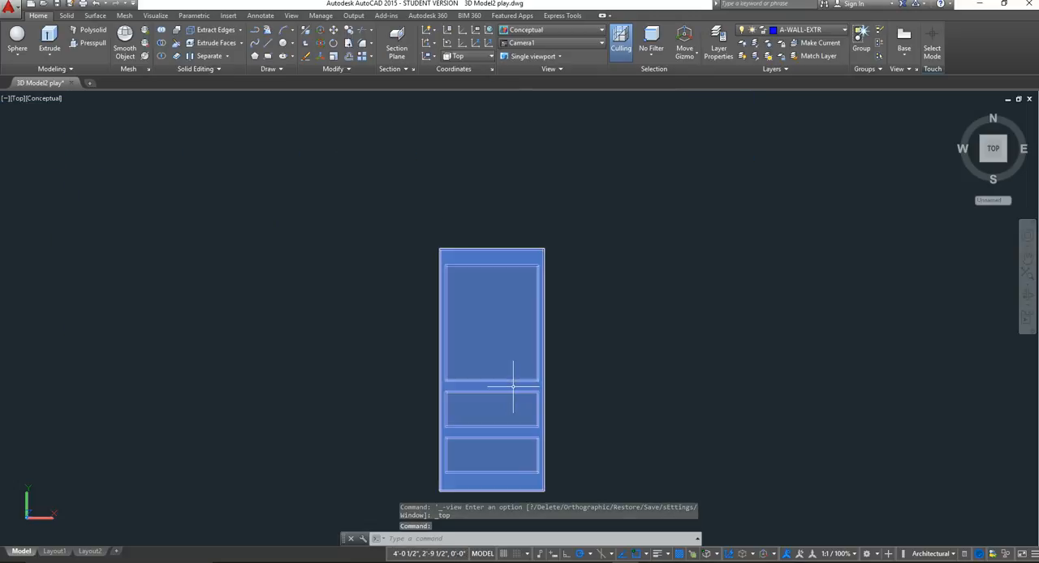
{"action": "middle_click_drag", "start_coordinate": [510, 382], "coordinate": [492, 330]}
{"action": "scroll", "coordinate": [466, 365], "scroll_direction": "up", "scroll_amount": 2}
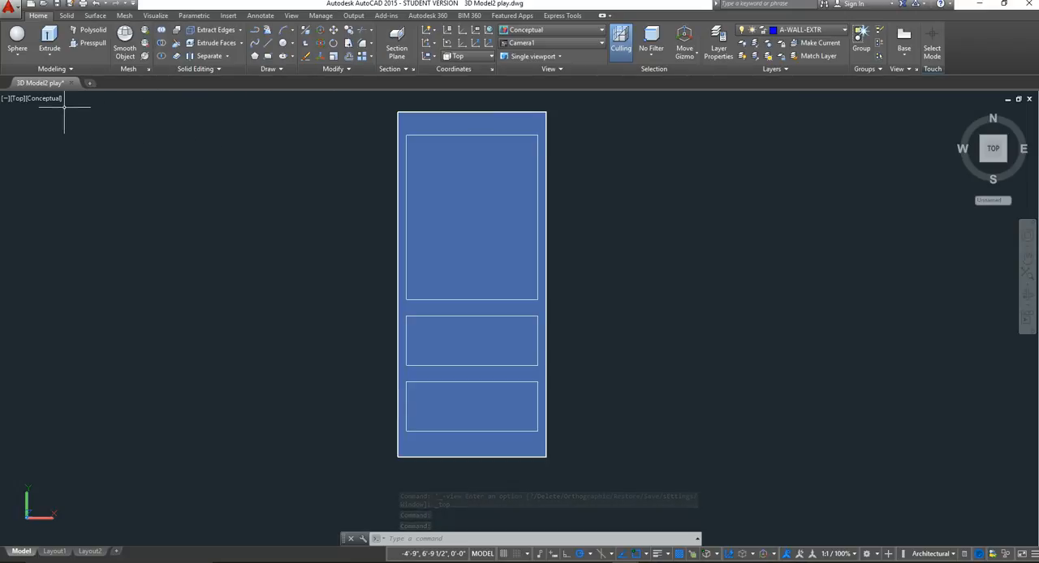
Create a 2" diameter sphere on the rail between the largest and middle panels, near the door's right edge.
{"action": "left_click", "coordinate": [18, 55]}
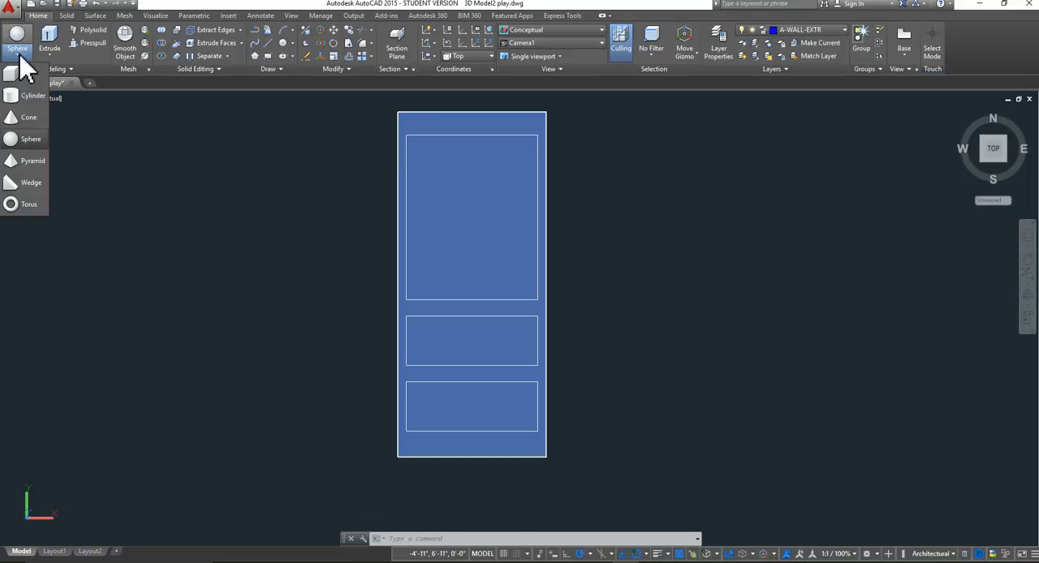
{"action": "left_click", "coordinate": [34, 139]}
{"action": "scroll", "coordinate": [543, 302], "scroll_direction": "up", "scroll_amount": 4}
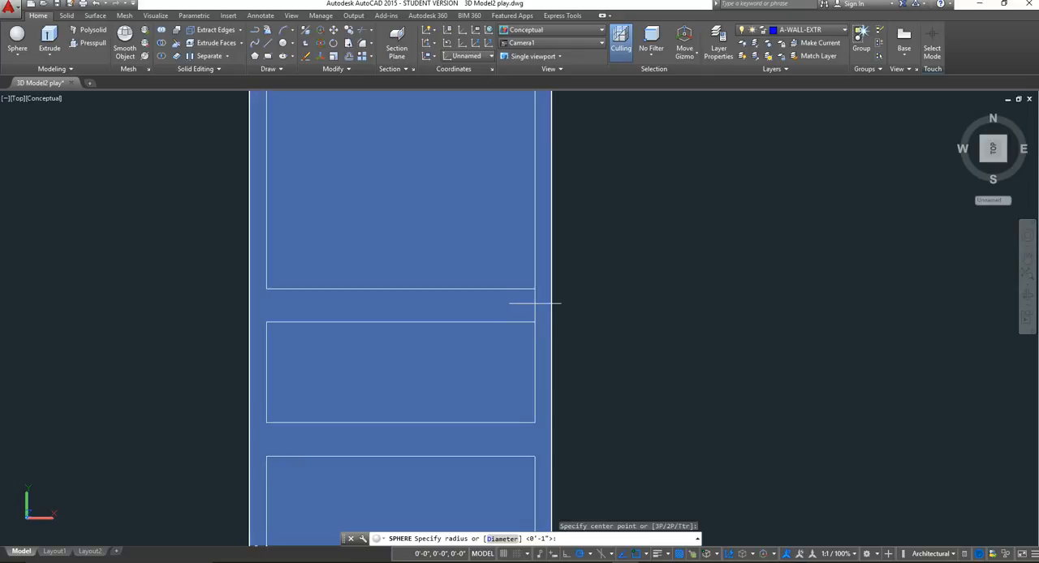
{"action": "left_click", "coordinate": [536, 304]}
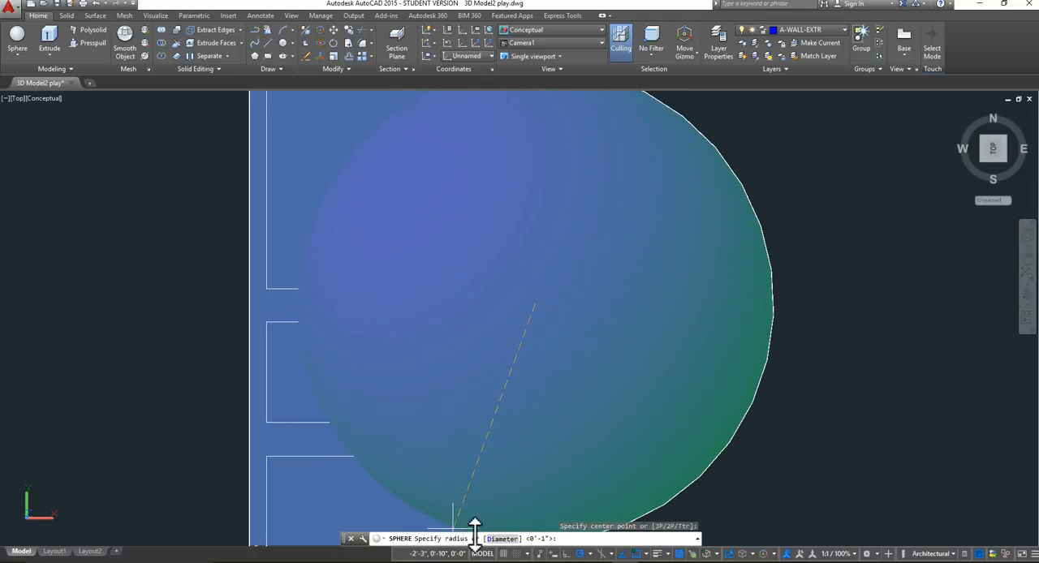
{"action": "left_click", "coordinate": [500, 541]}
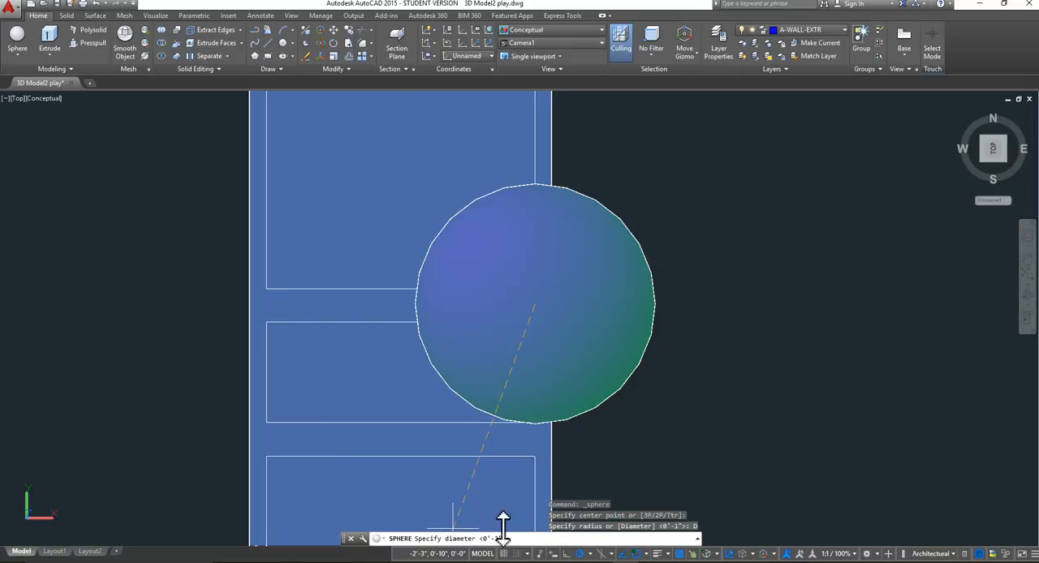
{"action": "type", "text": "2"}
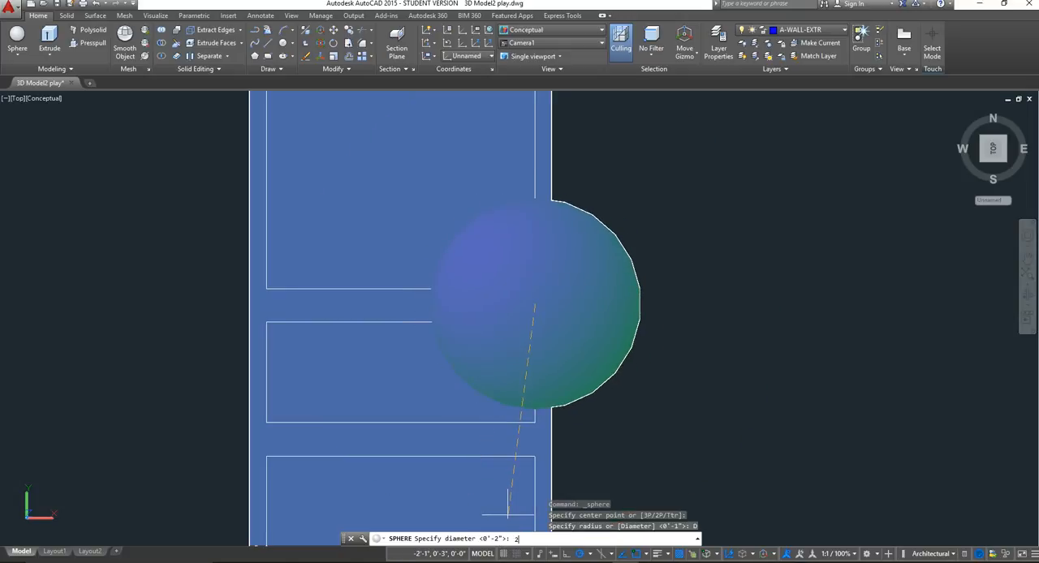
{"action": "type", "text": "\""}
{"action": "key", "text": "Return"}
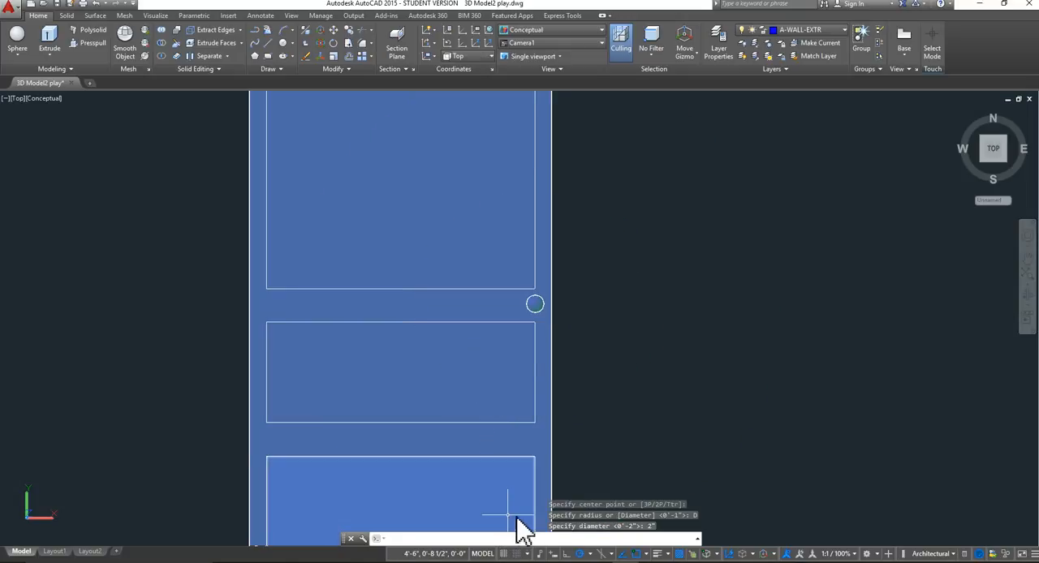
{"action": "scroll", "coordinate": [690, 333], "scroll_direction": "down", "scroll_amount": 6}
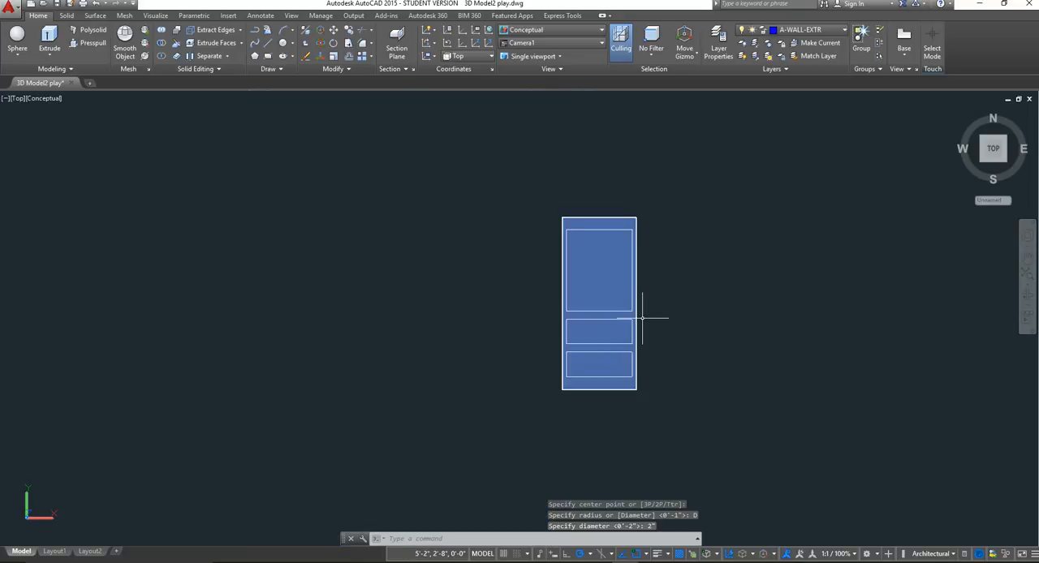
{"action": "scroll", "coordinate": [643, 319], "scroll_direction": "up", "scroll_amount": 6}
{"action": "middle_click_drag", "start_coordinate": [668, 300], "coordinate": [542, 299]}
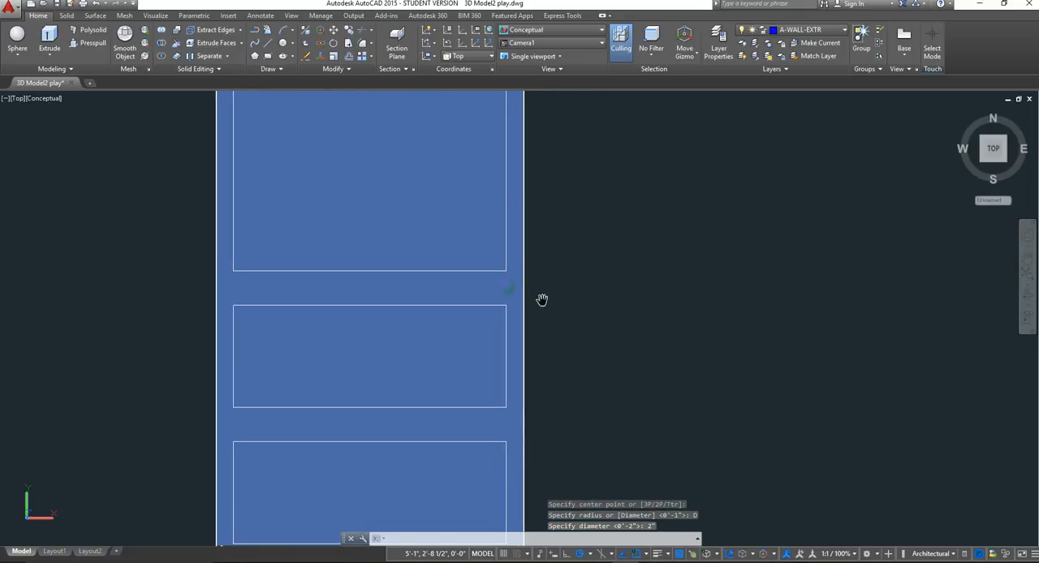
Select the doorknob sphere, set the viewpoint to Front and frame the knob at the door's edge.
{"action": "scroll", "coordinate": [519, 302], "scroll_direction": "up", "scroll_amount": 3}
{"action": "left_click", "coordinate": [500, 279]}
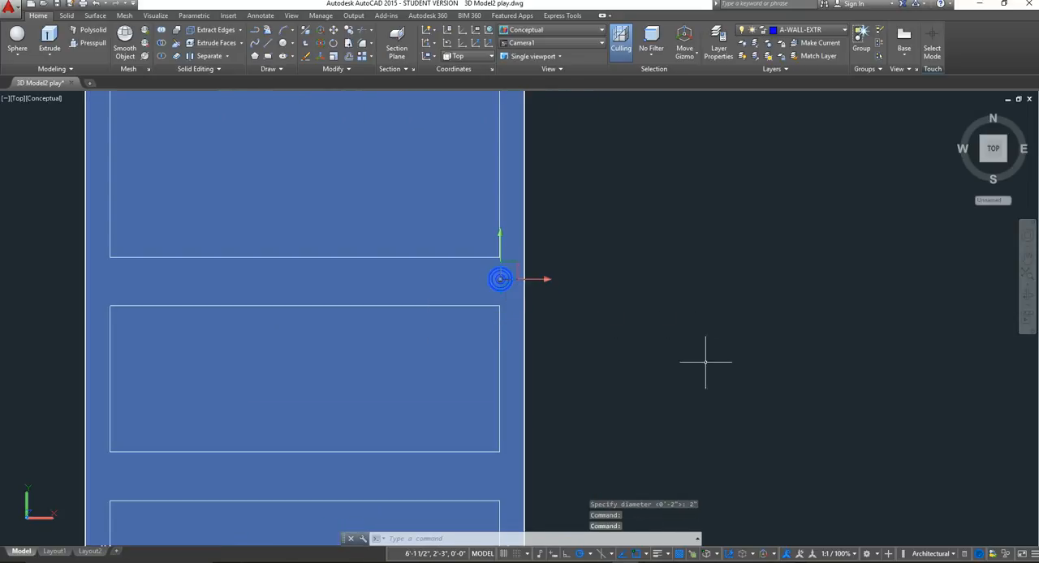
{"action": "left_click", "coordinate": [18, 99]}
{"action": "left_click", "coordinate": [50, 180]}
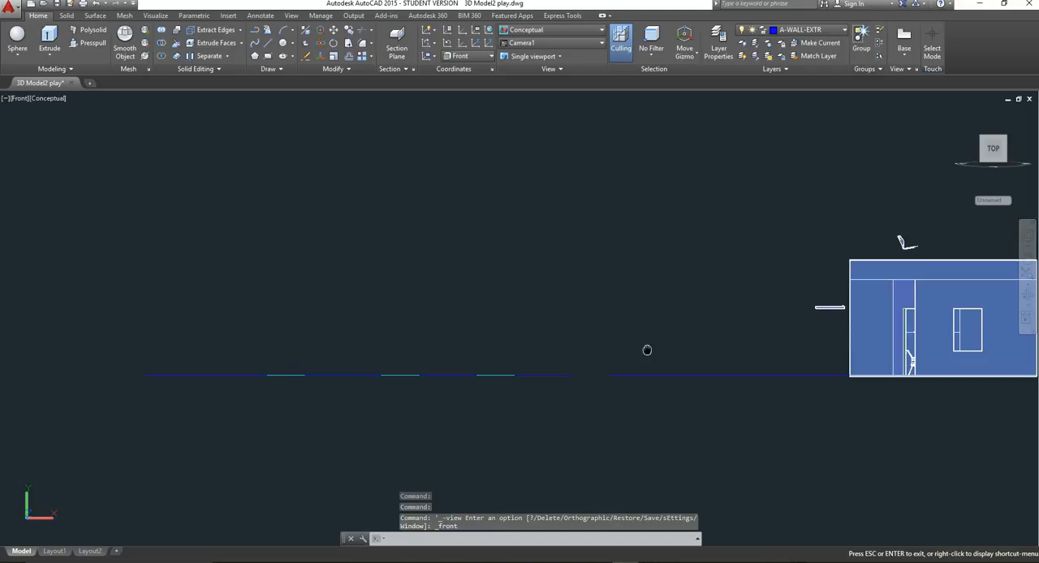
{"action": "middle_click_drag", "start_coordinate": [647, 350], "coordinate": [607, 339]}
{"action": "scroll", "coordinate": [580, 303], "scroll_direction": "up", "scroll_amount": 9}
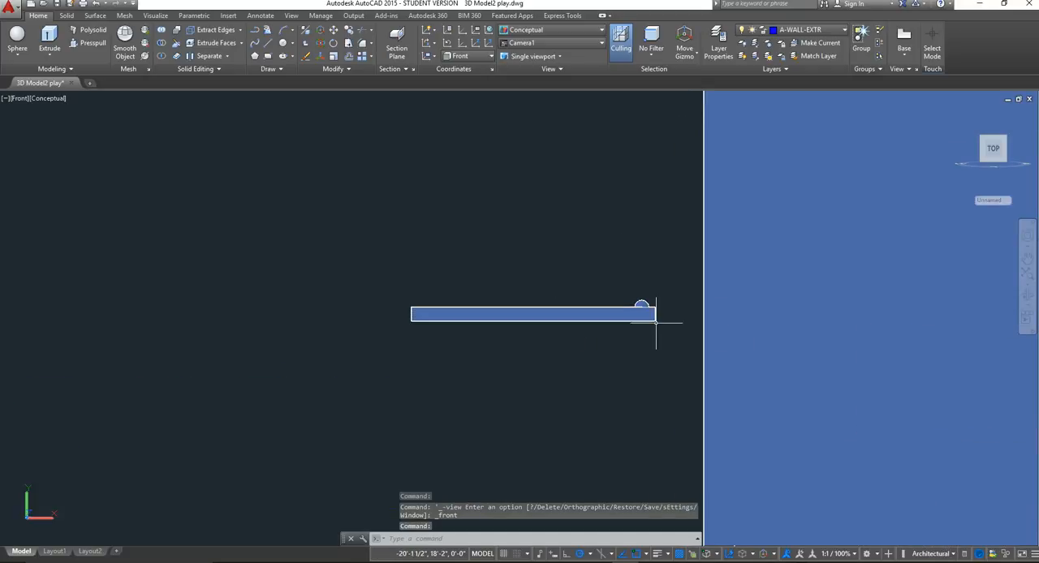
{"action": "scroll", "coordinate": [656, 322], "scroll_direction": "up", "scroll_amount": 3}
{"action": "left_click", "coordinate": [629, 280]}
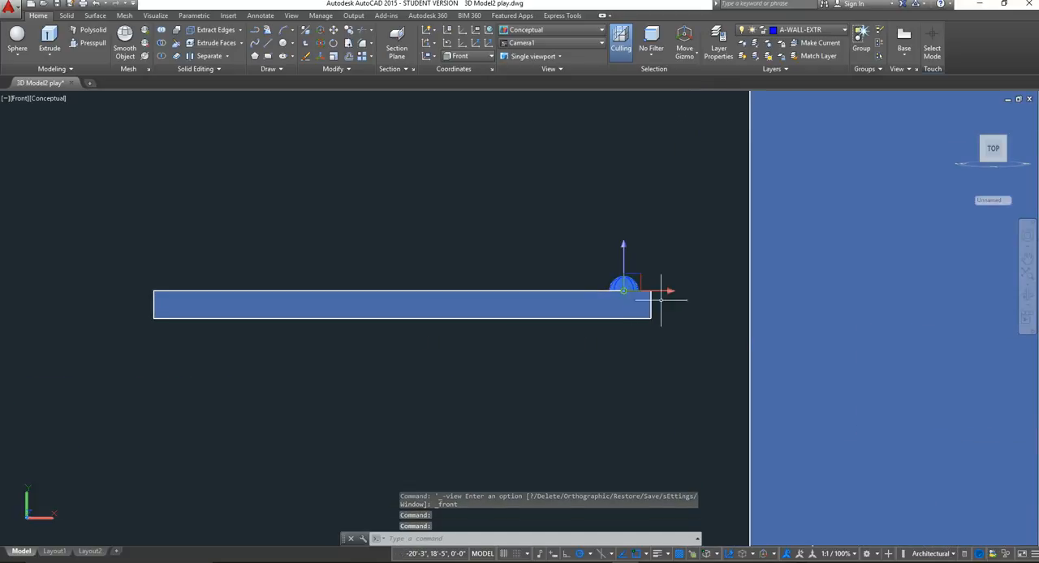
{"action": "scroll", "coordinate": [572, 280], "scroll_direction": "up", "scroll_amount": 3}
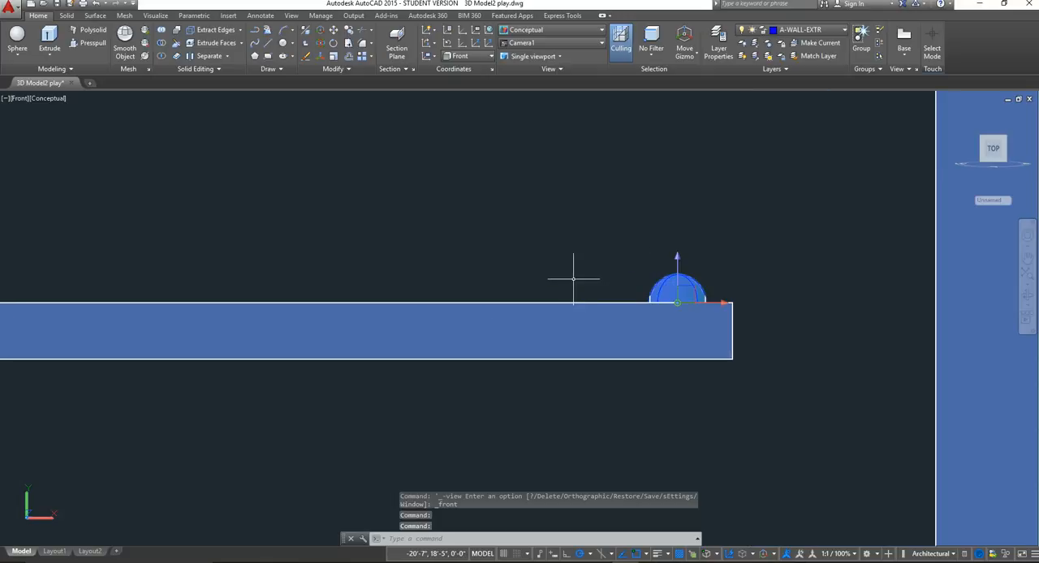
Try to move the doorknob sphere straight up off the door's face along its vertical axis.
{"action": "left_click", "coordinate": [678, 284]}
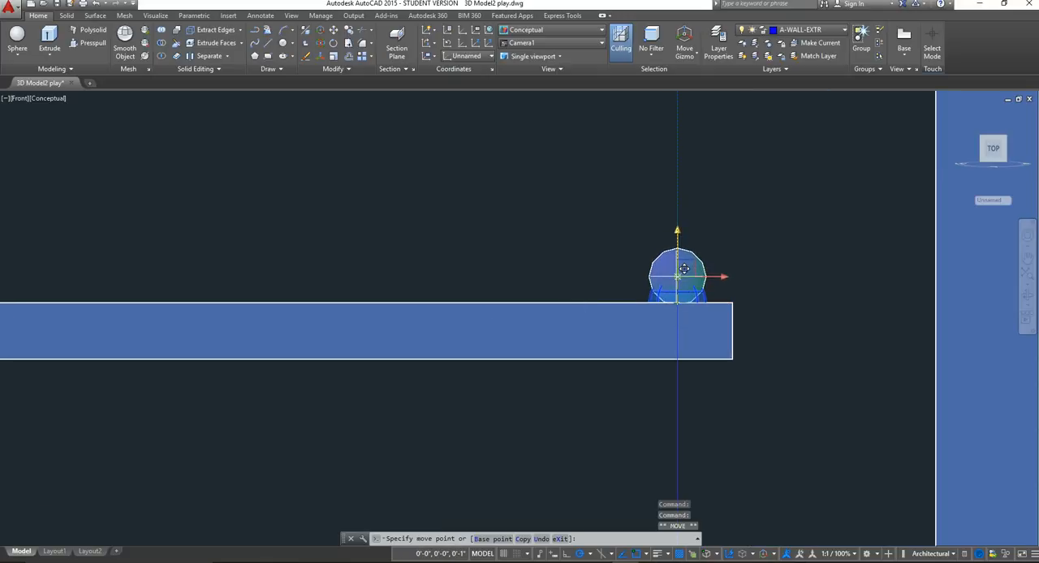
{"action": "left_click", "coordinate": [688, 289]}
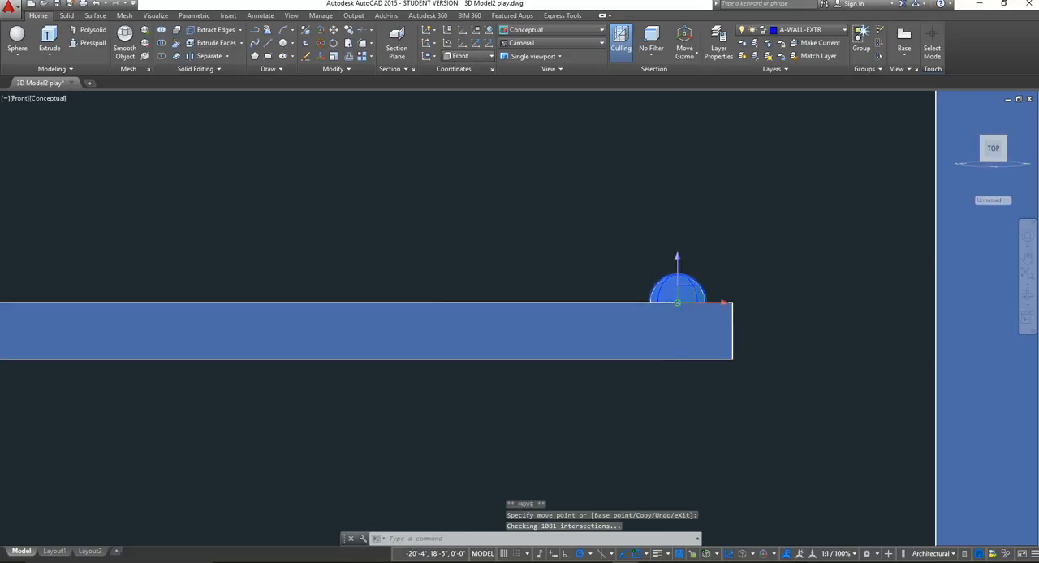
{"action": "scroll", "coordinate": [674, 280], "scroll_direction": "up", "scroll_amount": 3}
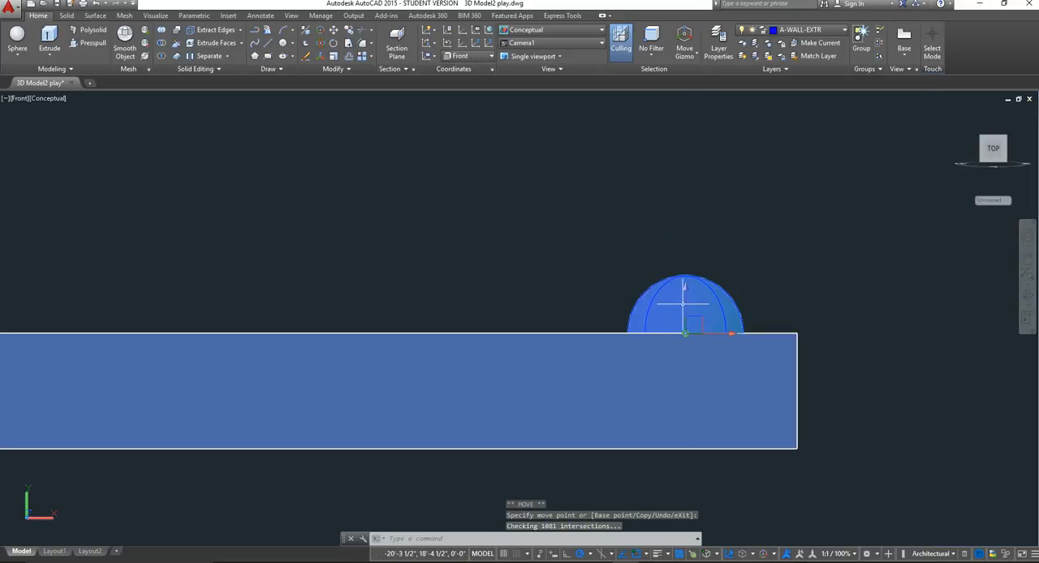
{"action": "left_click", "coordinate": [693, 325]}
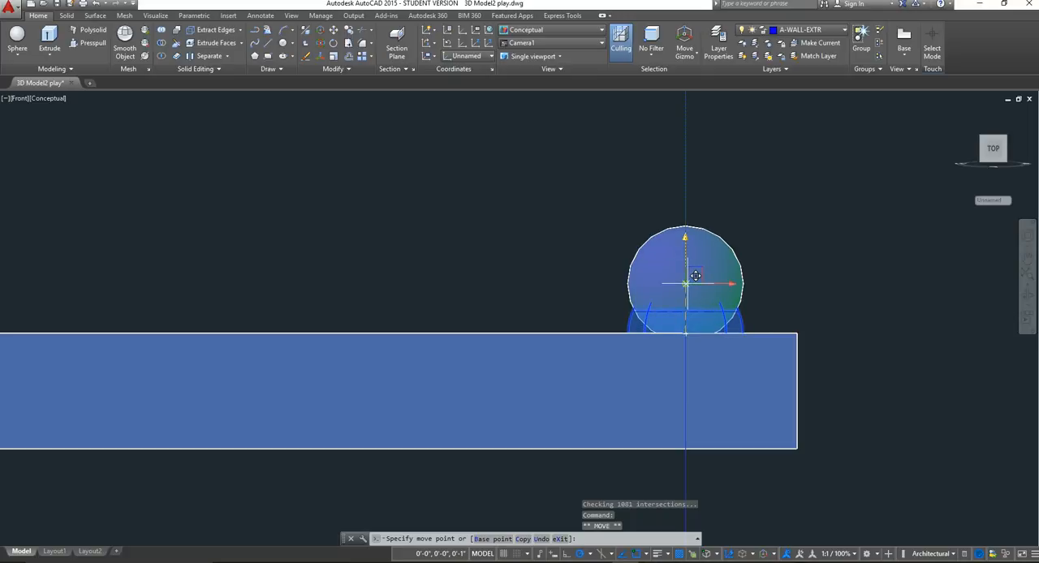
{"action": "left_click", "coordinate": [694, 334]}
{"action": "scroll", "coordinate": [682, 357], "scroll_direction": "up", "scroll_amount": 3}
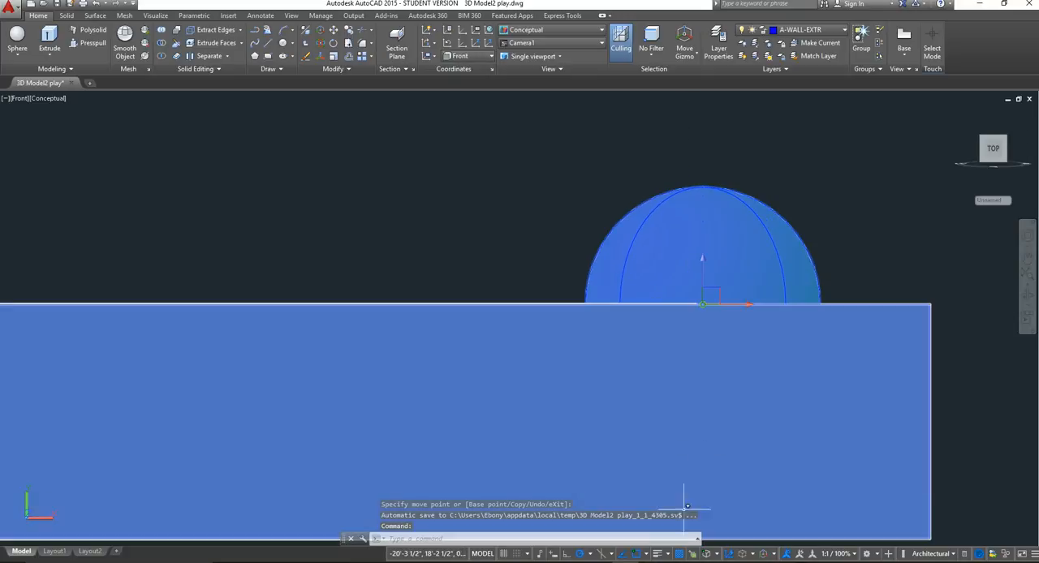
Turn object snap off, raise the doorknob sphere about 1/2" above its position, restore object snap and clear the selection.
{"action": "left_click", "coordinate": [638, 555]}
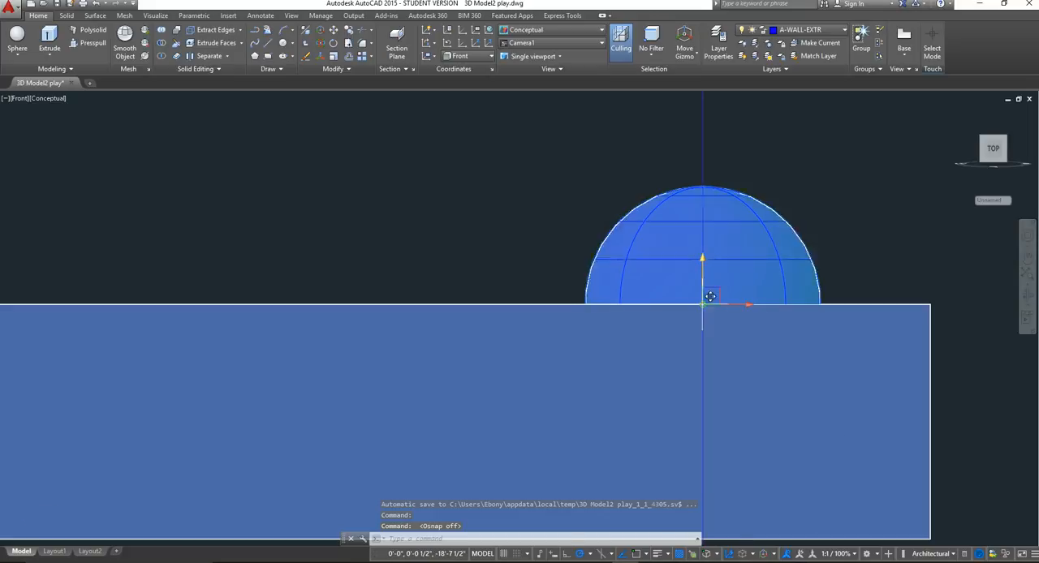
{"action": "left_click", "coordinate": [703, 268]}
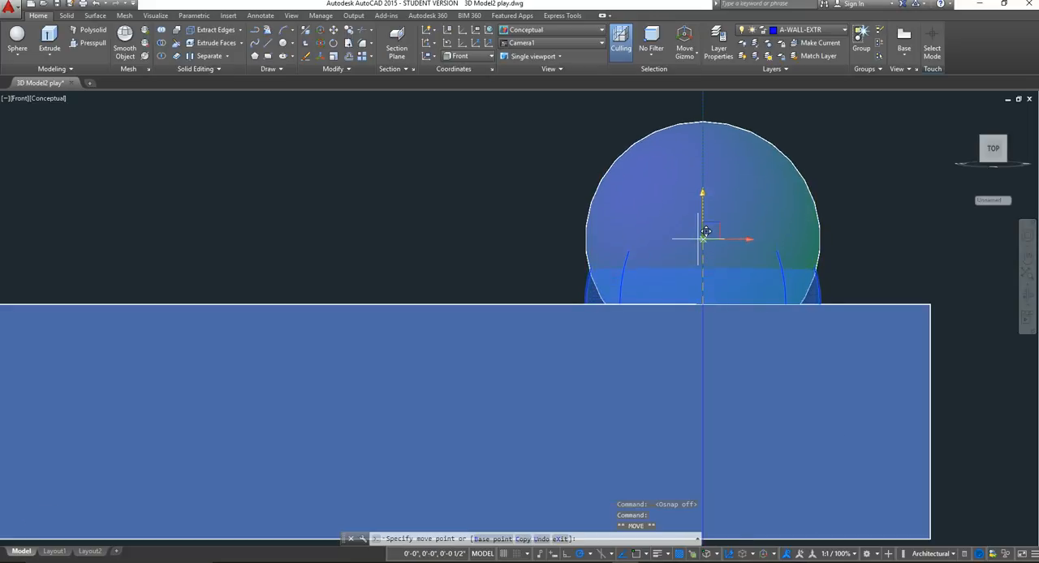
{"action": "left_click", "coordinate": [705, 231]}
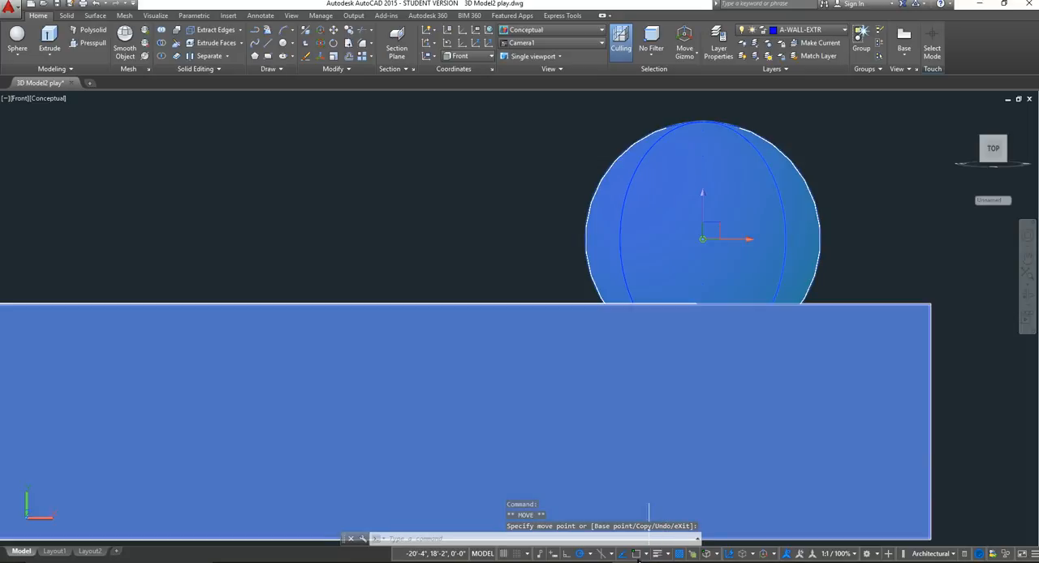
{"action": "key", "text": "F3"}
{"action": "scroll", "coordinate": [771, 259], "scroll_direction": "down", "scroll_amount": 3}
{"action": "scroll", "coordinate": [774, 259], "scroll_direction": "down", "scroll_amount": 4}
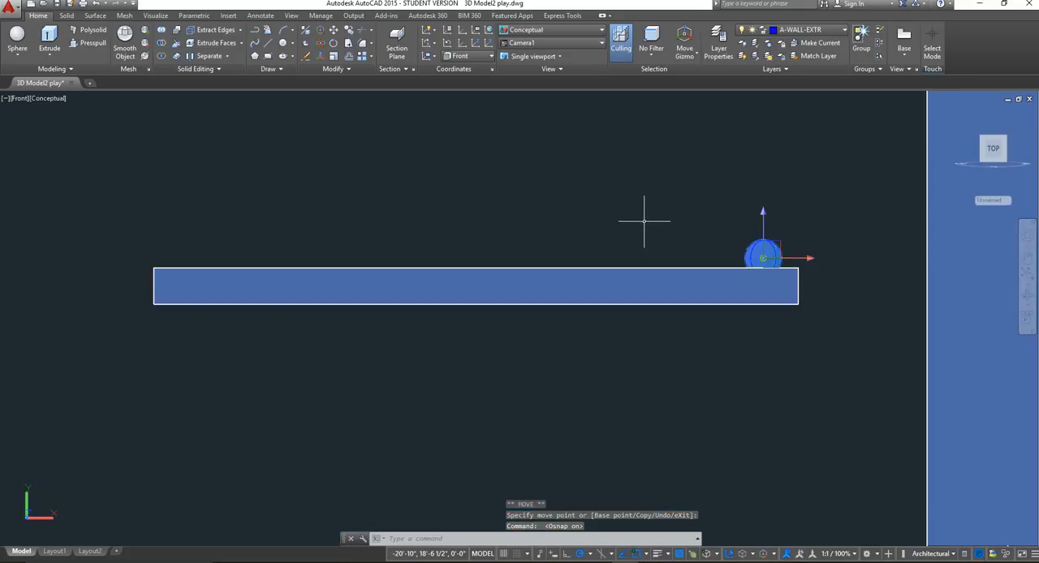
{"action": "left_click", "coordinate": [644, 222]}
{"action": "left_click", "coordinate": [504, 186]}
{"action": "key", "text": "Escape"}
Set the viewpoint to SW Isometric and frame the door lying beside the house.
{"action": "scroll", "coordinate": [621, 297], "scroll_direction": "down", "scroll_amount": 5}
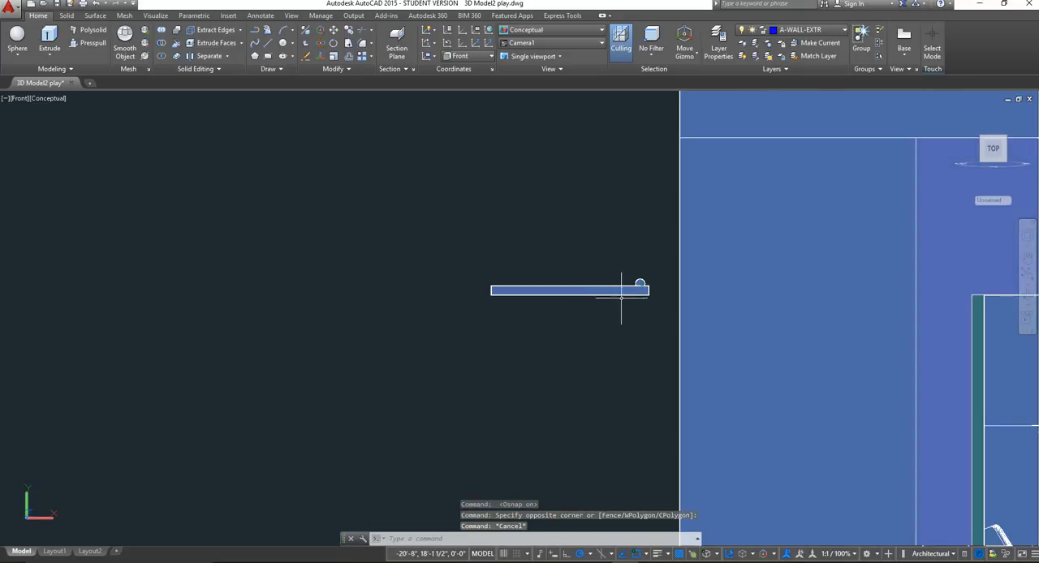
{"action": "scroll", "coordinate": [633, 293], "scroll_direction": "down", "scroll_amount": 4}
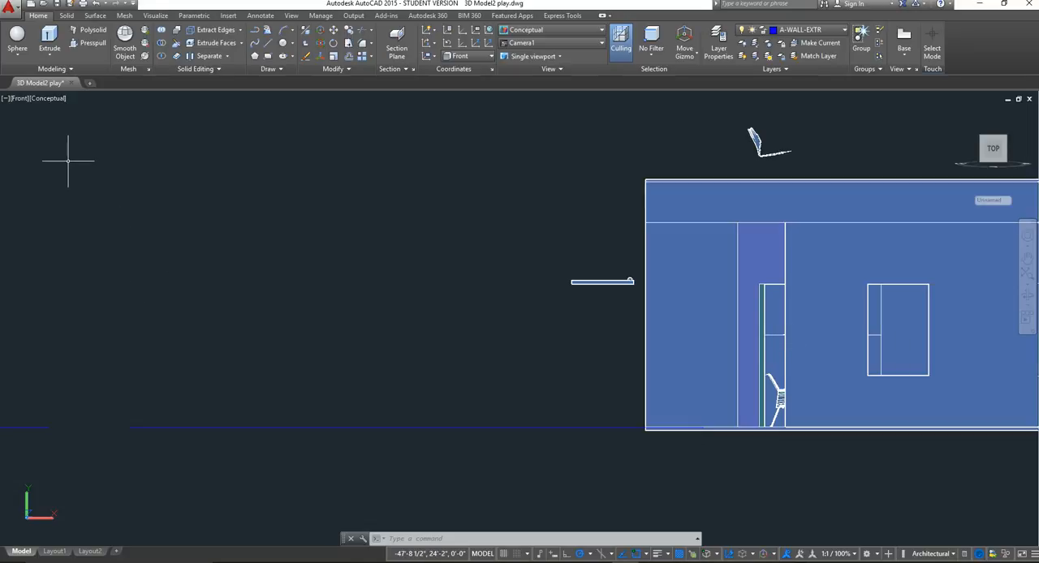
{"action": "left_click", "coordinate": [20, 98]}
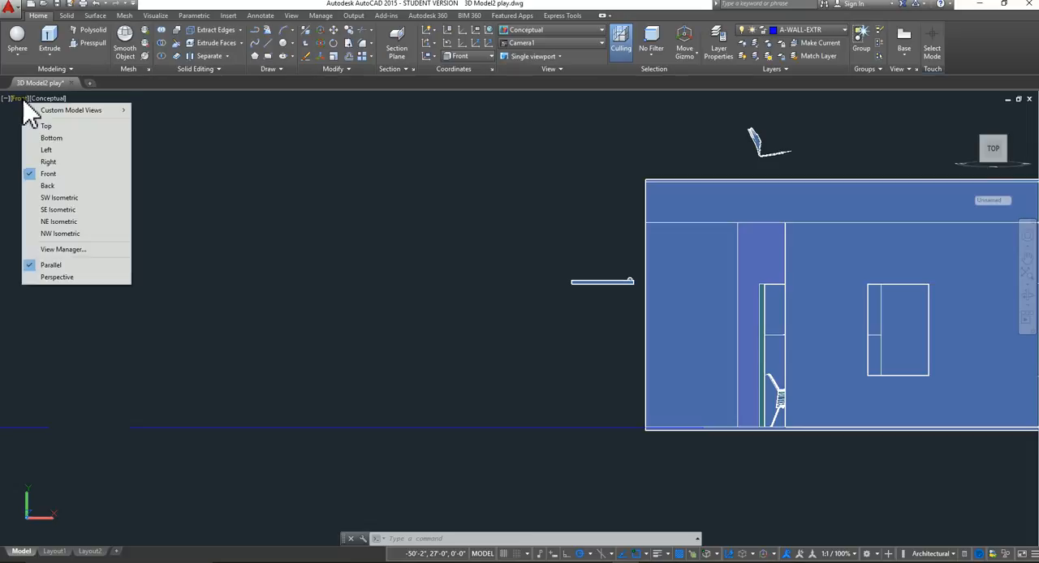
{"action": "left_click", "coordinate": [75, 199]}
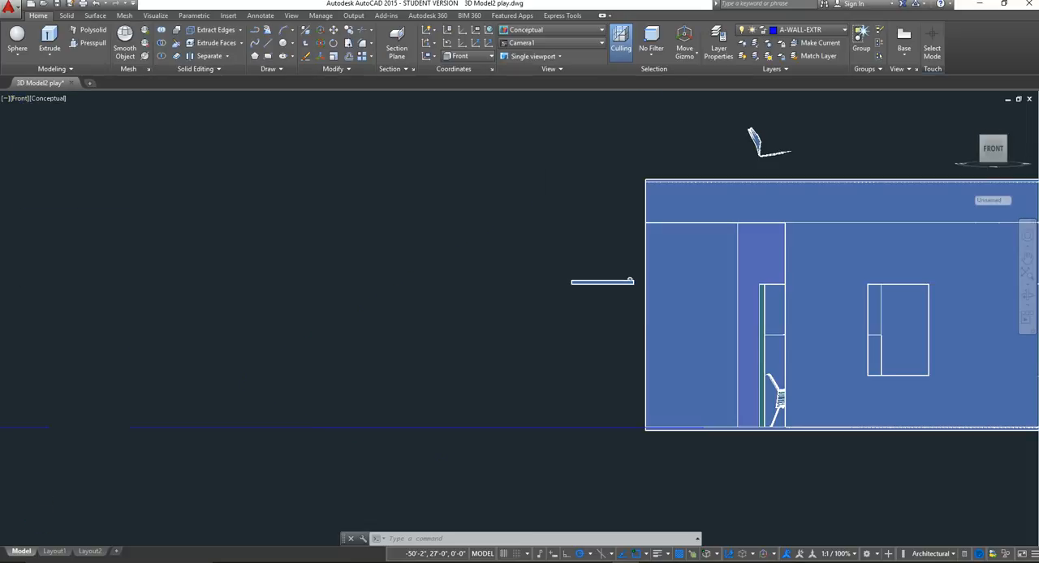
{"action": "scroll", "coordinate": [733, 274], "scroll_direction": "up", "scroll_amount": 3}
{"action": "scroll", "coordinate": [730, 281], "scroll_direction": "up", "scroll_amount": 3}
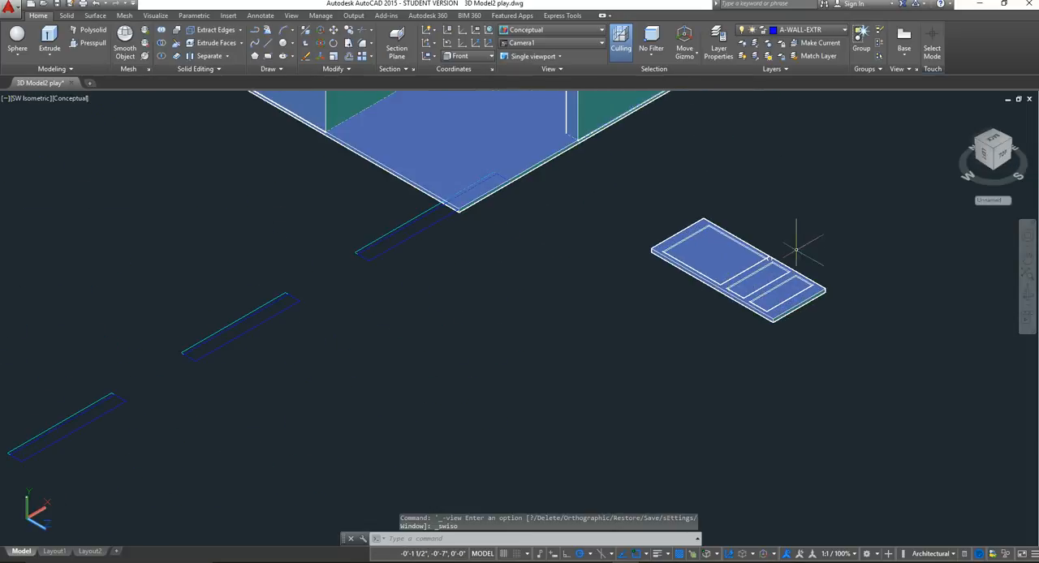
Select the whole door with its knob and 3D Rotate it about the X axis to stand upright.
{"action": "middle_click_drag", "start_coordinate": [787, 258], "coordinate": [612, 305]}
{"action": "left_click", "coordinate": [690, 392]}
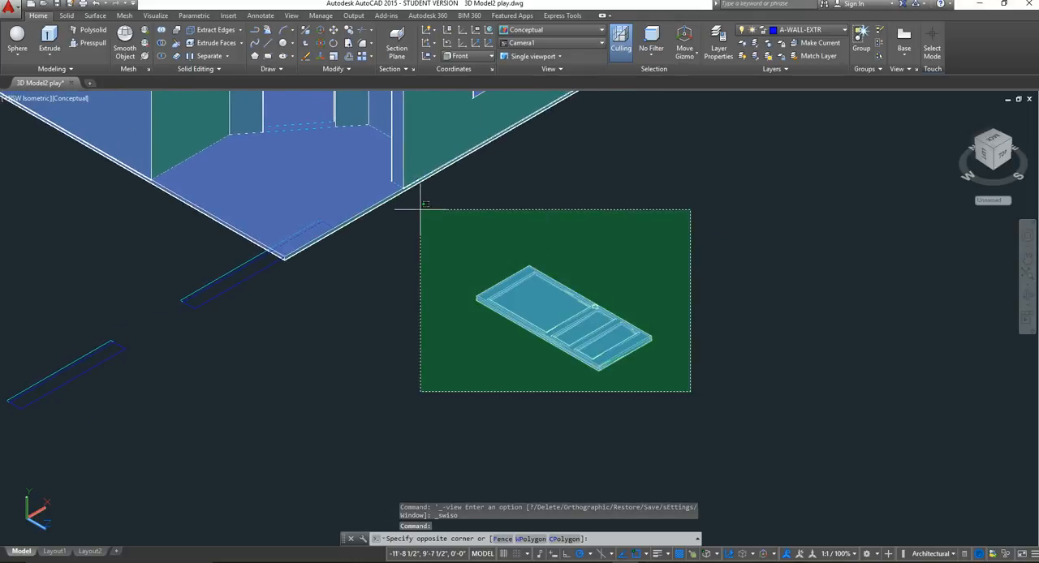
{"action": "left_click", "coordinate": [397, 187]}
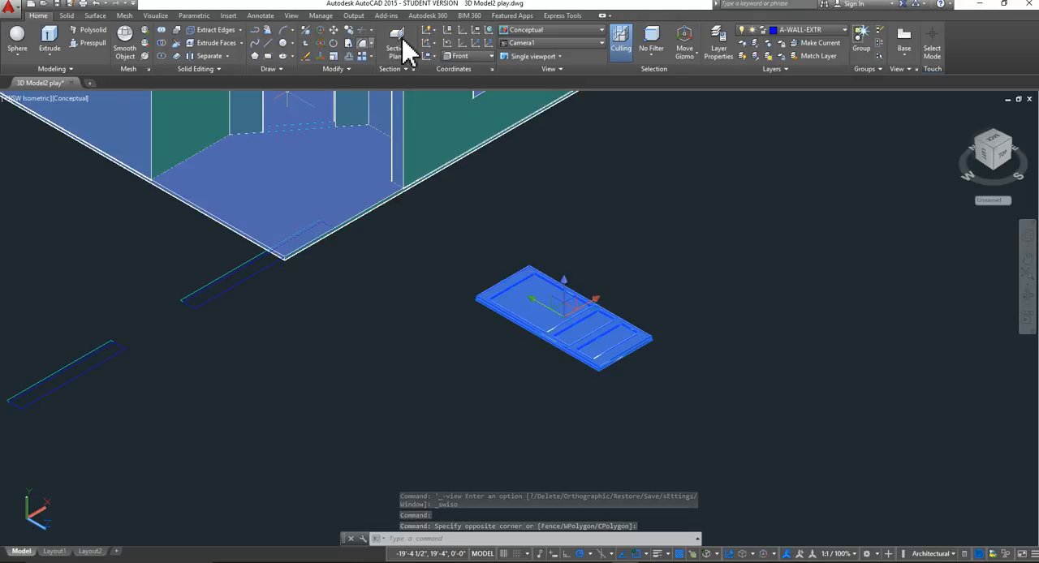
{"action": "left_click", "coordinate": [322, 45]}
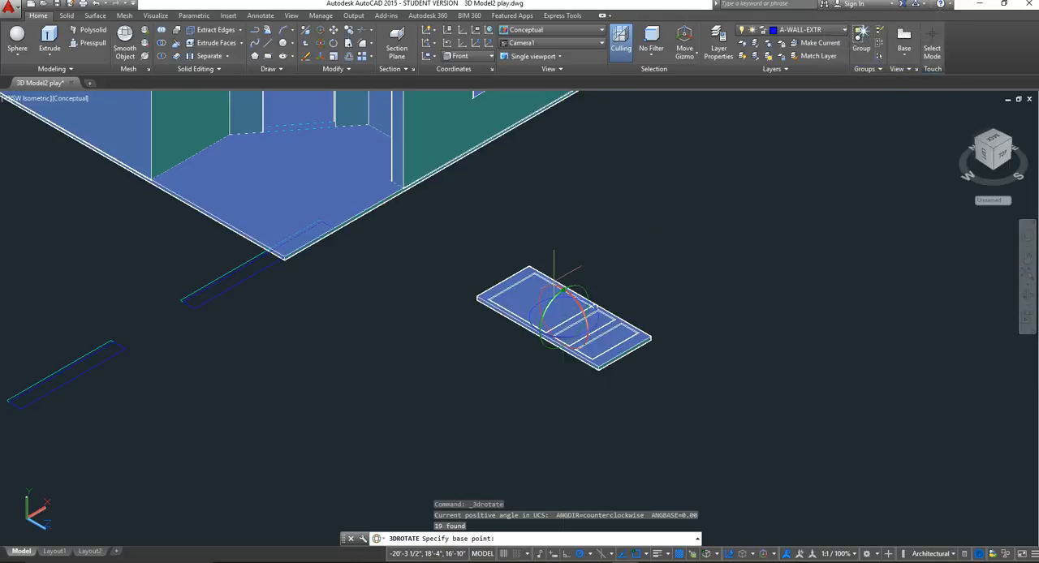
{"action": "left_click", "coordinate": [568, 302]}
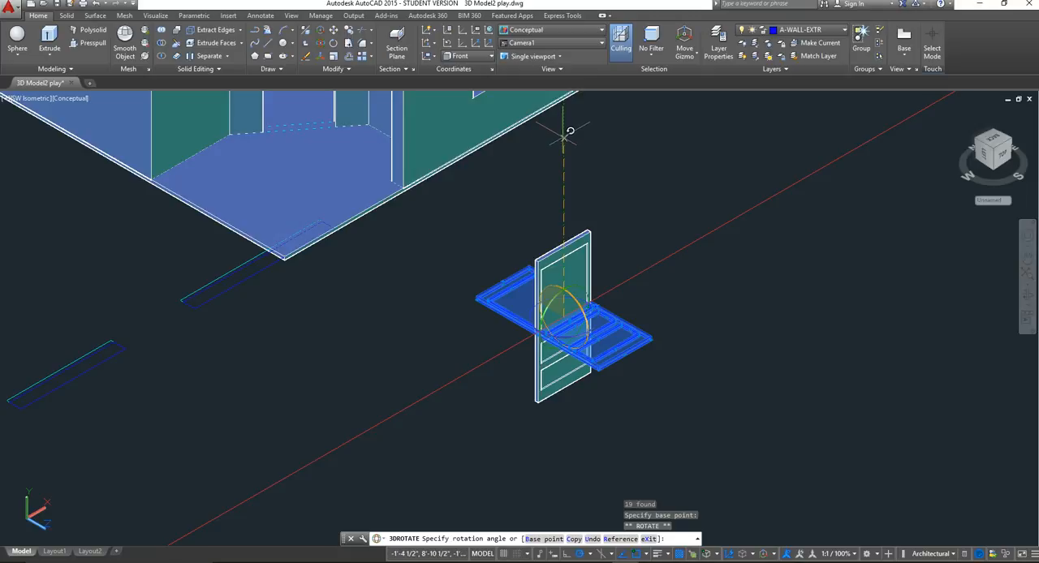
{"action": "left_click", "coordinate": [562, 137]}
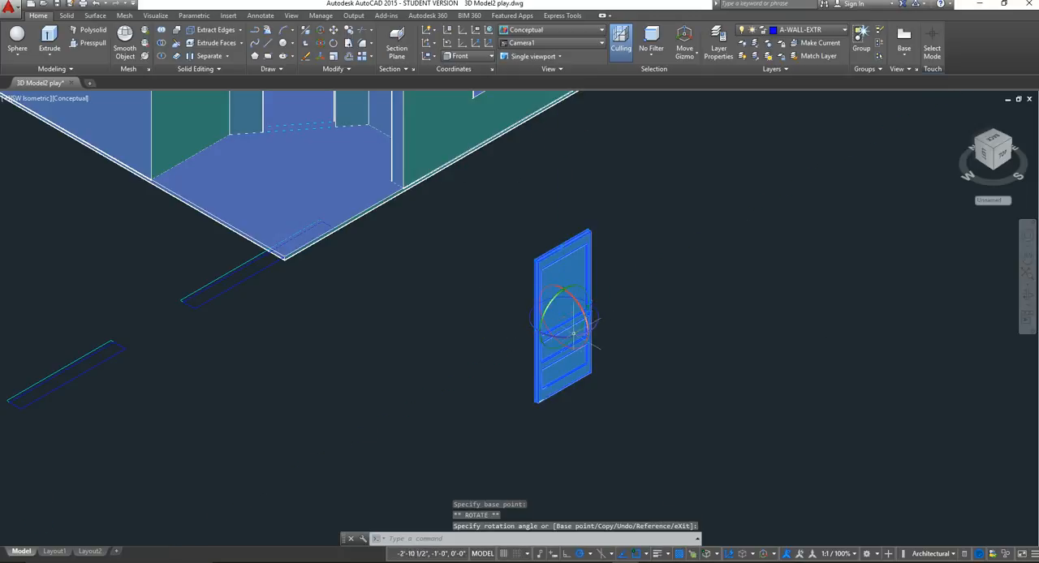
{"action": "scroll", "coordinate": [576, 336], "scroll_direction": "up", "scroll_amount": 3}
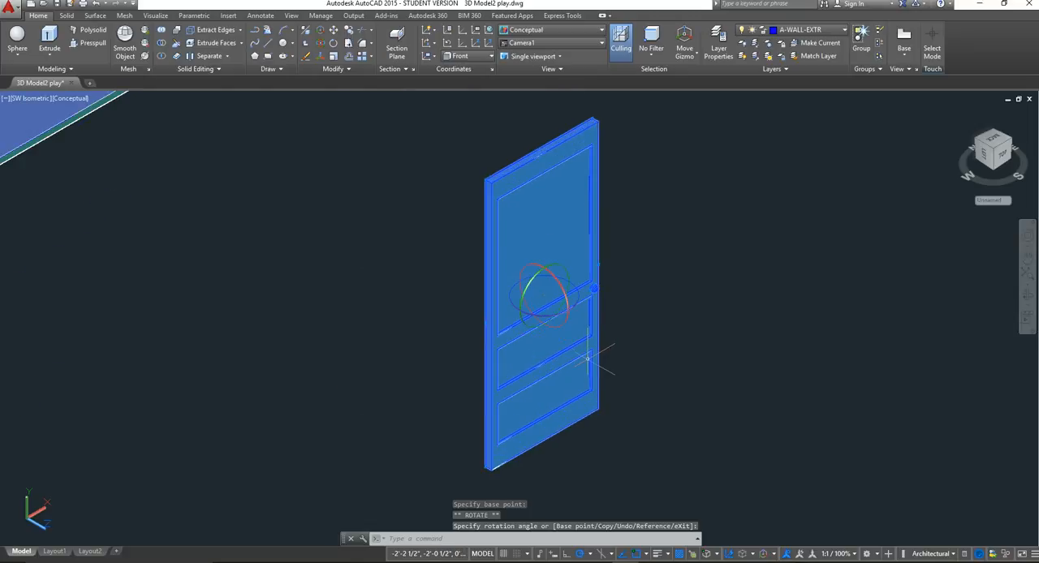
{"action": "key", "text": "Escape"}
Set the viewpoint to Front and the visual style to 2D Wireframe, framing the door and the house.
{"action": "scroll", "coordinate": [615, 383], "scroll_direction": "down", "scroll_amount": 2}
{"action": "scroll", "coordinate": [619, 389], "scroll_direction": "down", "scroll_amount": 4}
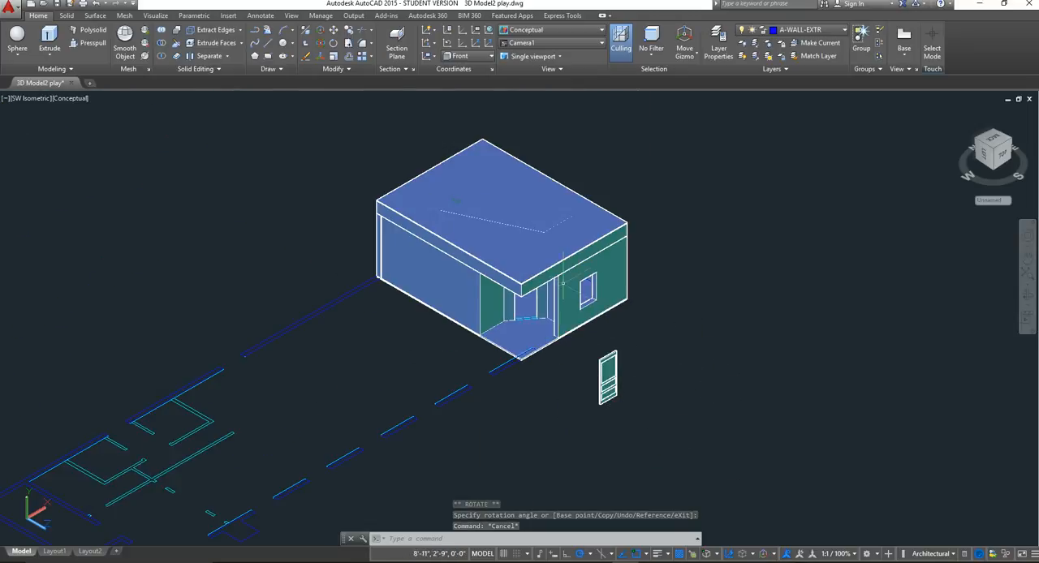
{"action": "scroll", "coordinate": [586, 389], "scroll_direction": "up", "scroll_amount": 3}
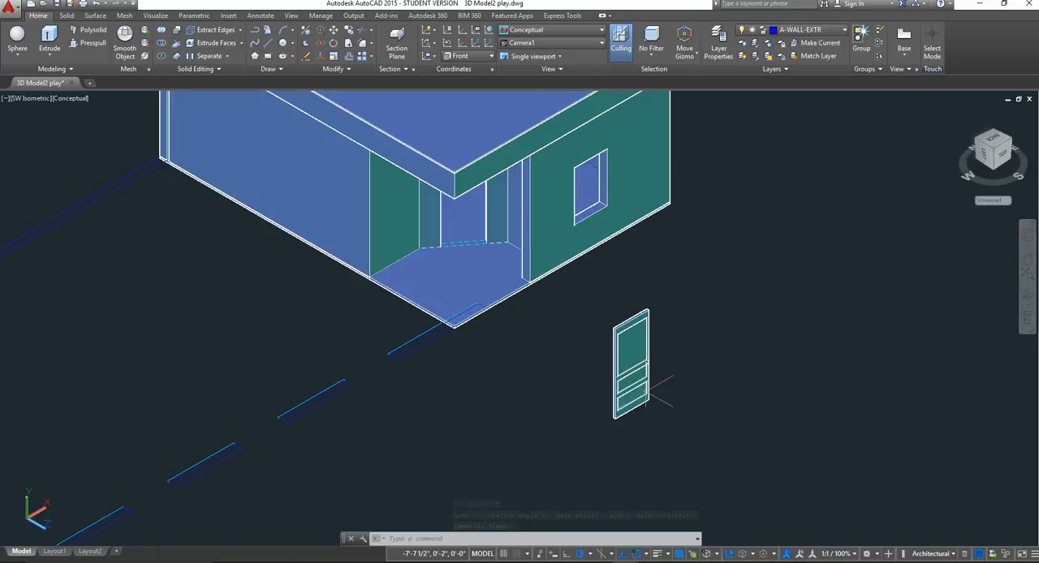
{"action": "scroll", "coordinate": [592, 390], "scroll_direction": "up", "scroll_amount": 2}
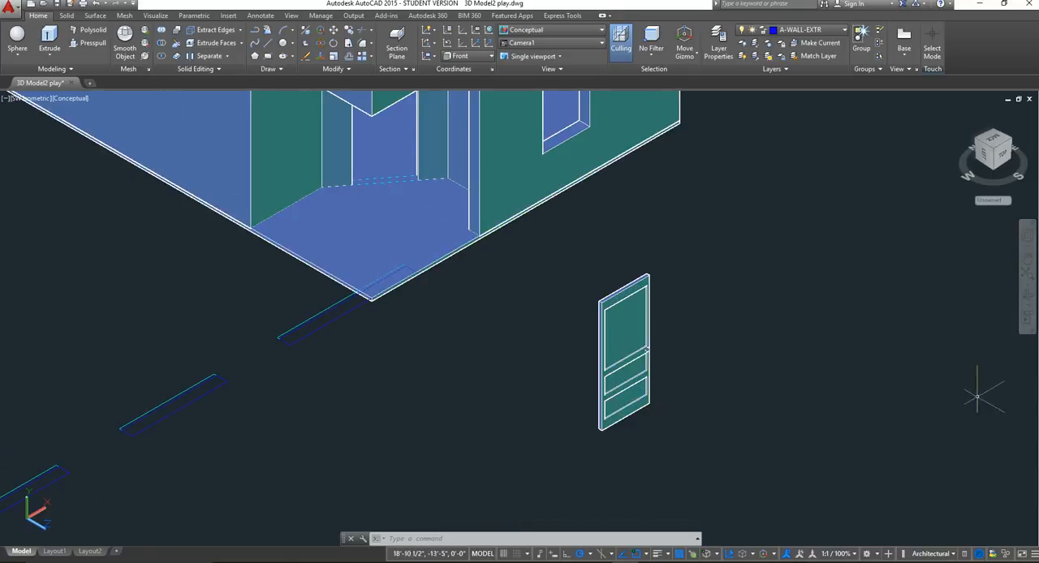
{"action": "left_click", "coordinate": [31, 99]}
{"action": "left_click", "coordinate": [555, 271]}
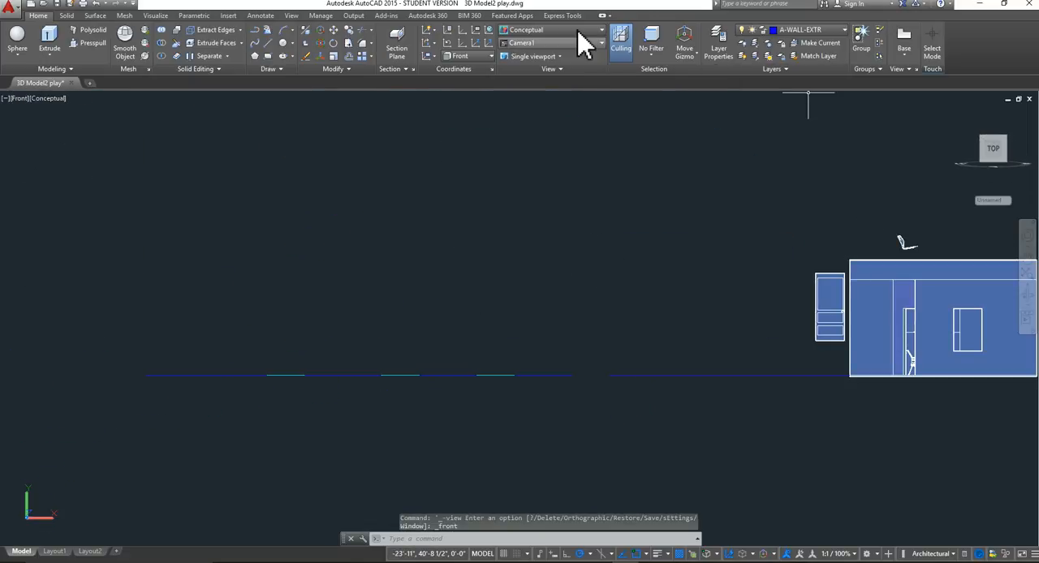
{"action": "left_click", "coordinate": [562, 30]}
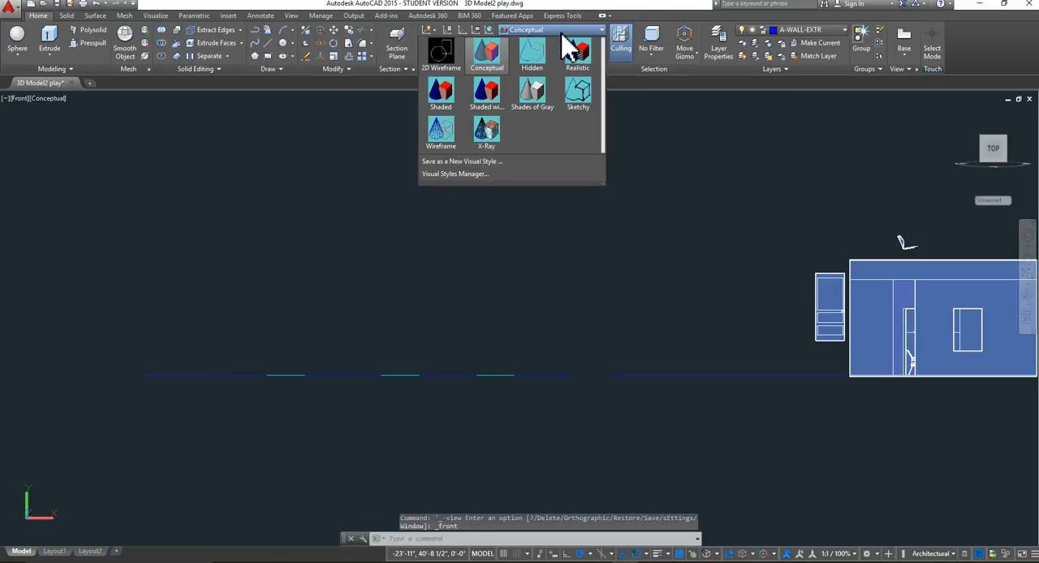
{"action": "left_click", "coordinate": [441, 63]}
{"action": "middle_click_drag", "start_coordinate": [686, 241], "coordinate": [321, 228]}
{"action": "scroll", "coordinate": [399, 287], "scroll_direction": "up", "scroll_amount": 6}
{"action": "scroll", "coordinate": [563, 297], "scroll_direction": "down", "scroll_amount": 2}
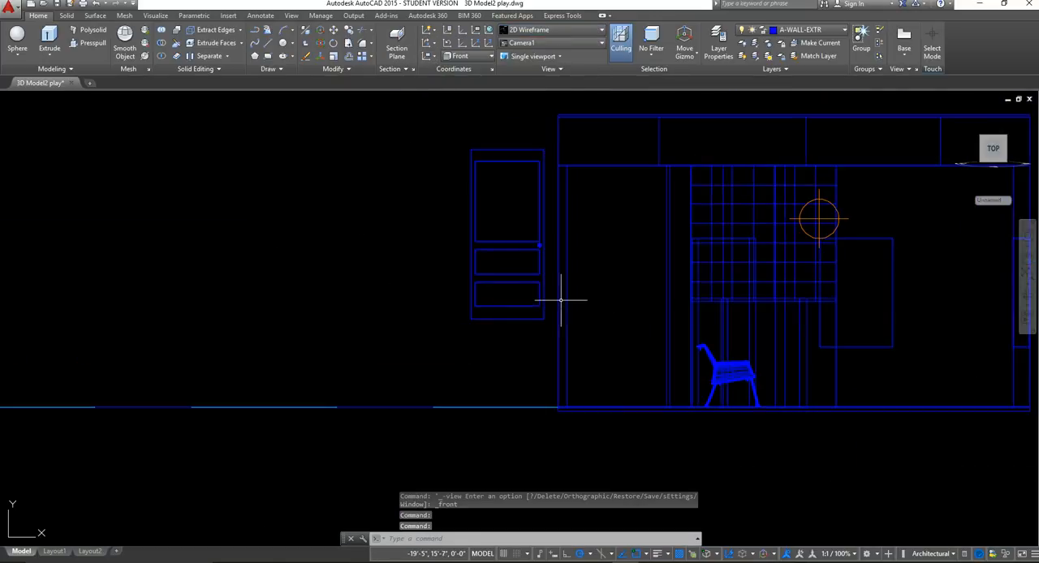
{"action": "middle_click_drag", "start_coordinate": [621, 277], "coordinate": [512, 292]}
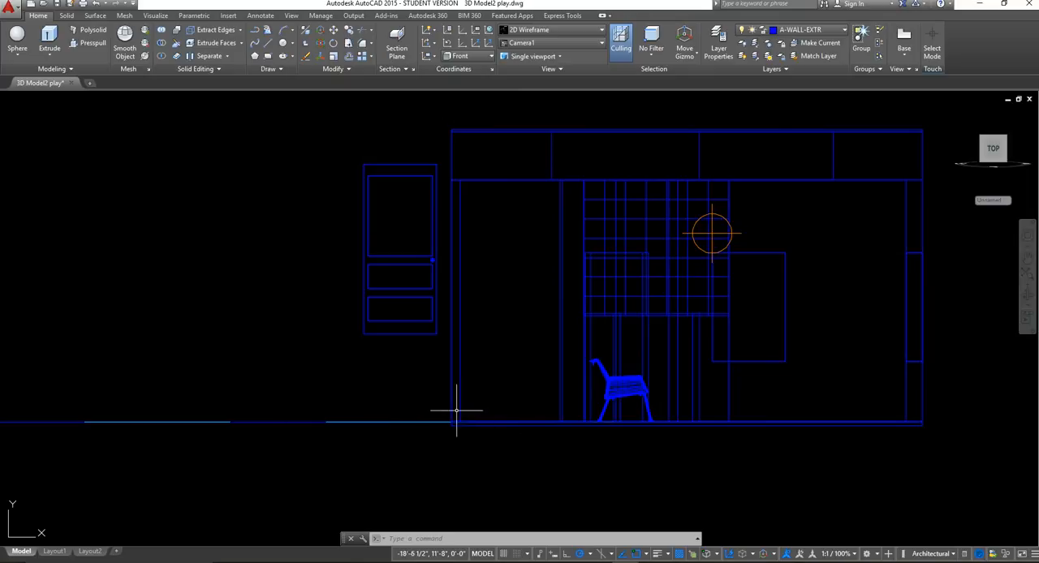
Select the whole upright door with its knob and move it straight down from its lower corner onto the ground line.
{"action": "left_click", "coordinate": [447, 352]}
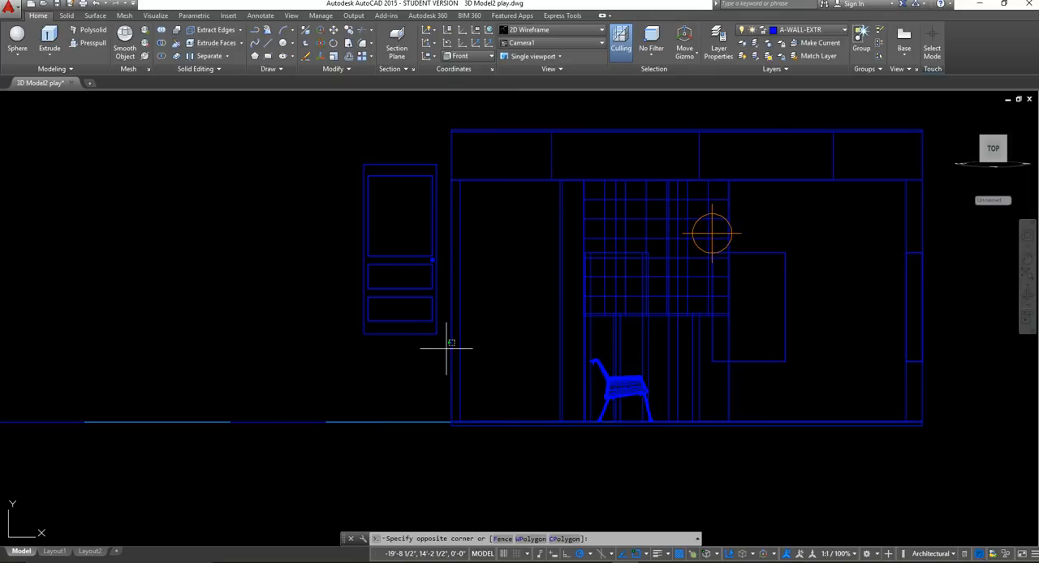
{"action": "left_click", "coordinate": [318, 149]}
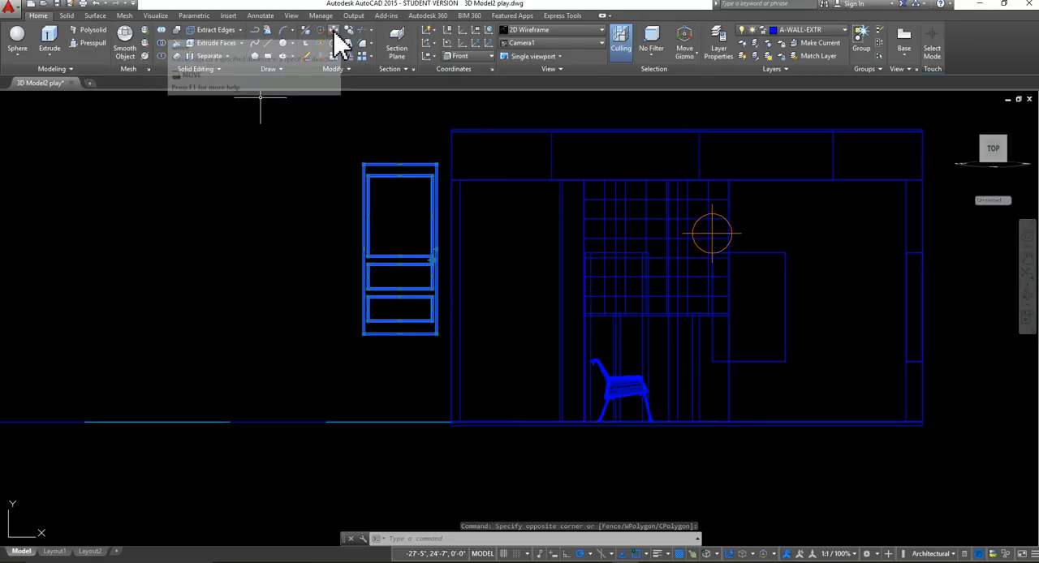
{"action": "right_click", "coordinate": [401, 256]}
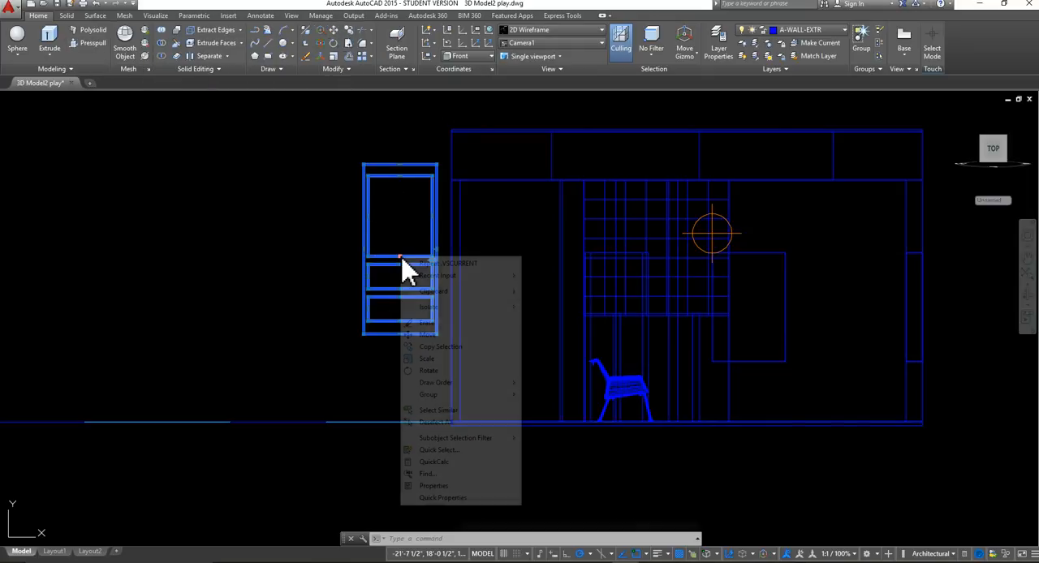
{"action": "left_click", "coordinate": [448, 334]}
{"action": "scroll", "coordinate": [442, 342], "scroll_direction": "up", "scroll_amount": 2}
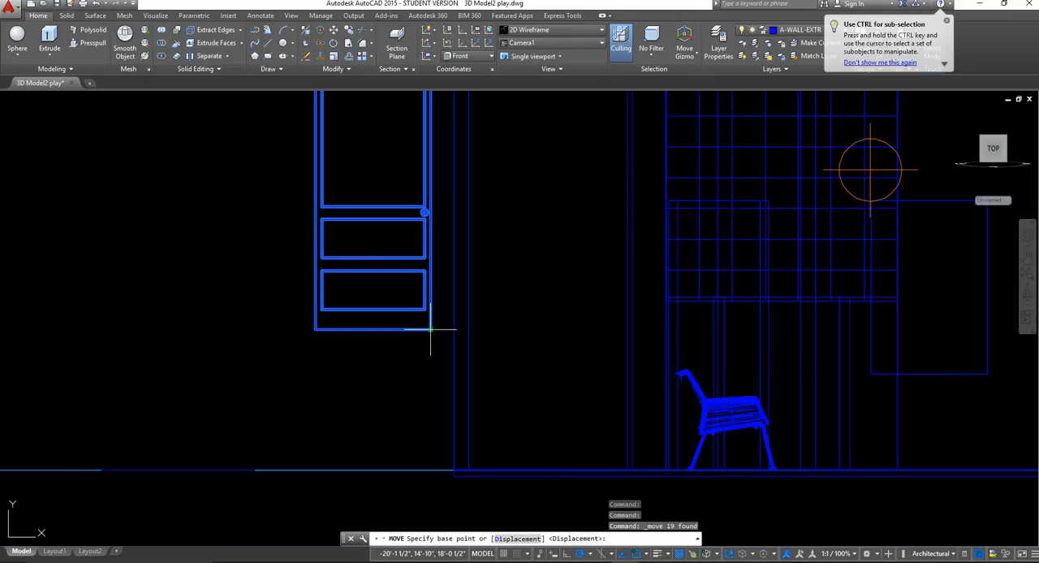
{"action": "left_click", "coordinate": [431, 329]}
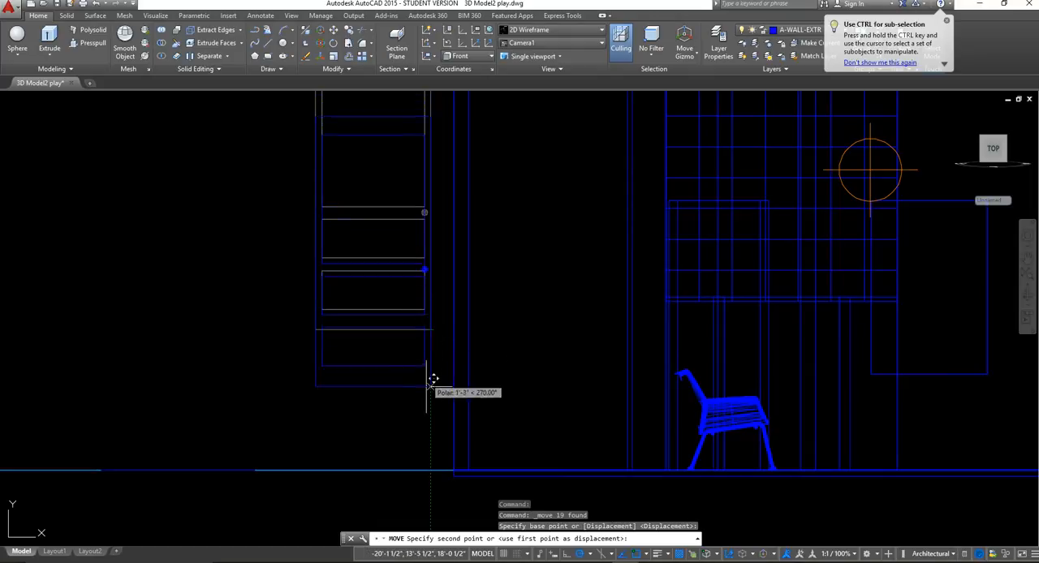
{"action": "scroll", "coordinate": [432, 442], "scroll_direction": "up", "scroll_amount": 4}
{"action": "scroll", "coordinate": [431, 452], "scroll_direction": "up", "scroll_amount": 3}
{"action": "middle_click_drag", "start_coordinate": [433, 455], "coordinate": [422, 267]}
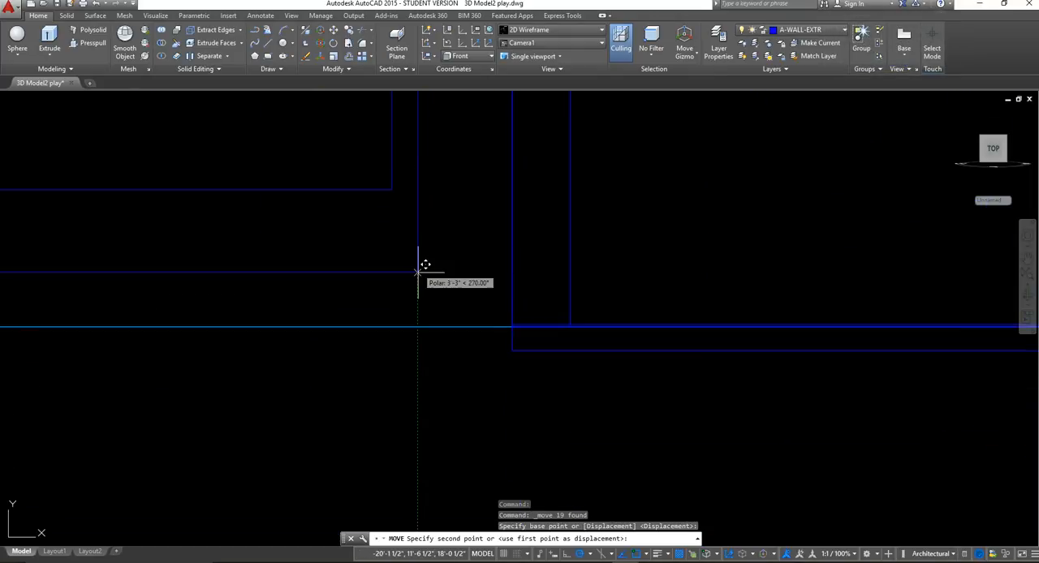
{"action": "left_click", "coordinate": [418, 326]}
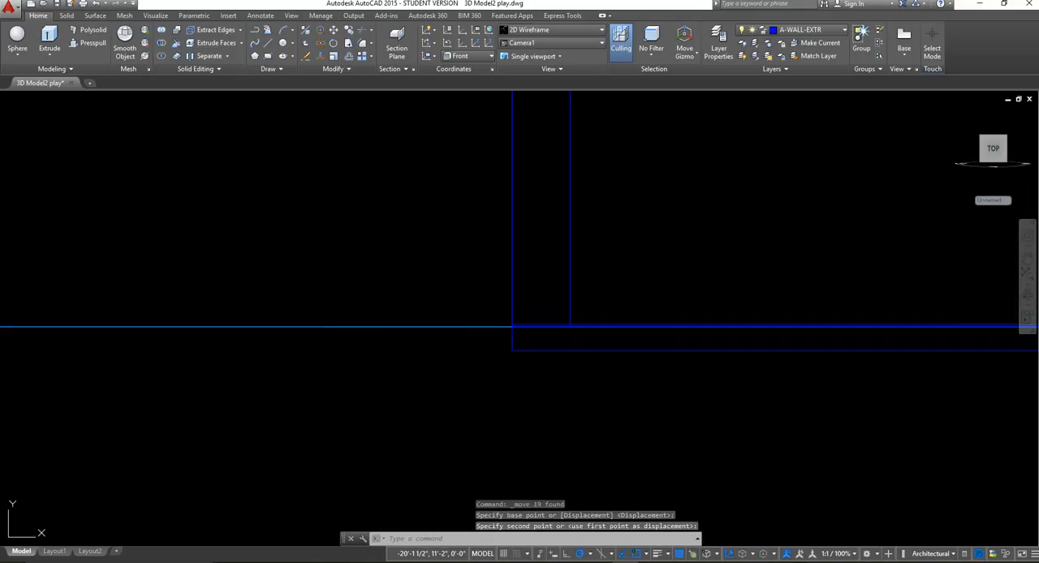
Set the viewpoint to Top and frame the door beside the exterior wall.
{"action": "scroll", "coordinate": [459, 281], "scroll_direction": "down", "scroll_amount": 6}
{"action": "scroll", "coordinate": [459, 281], "scroll_direction": "down", "scroll_amount": 2}
{"action": "middle_click_drag", "start_coordinate": [478, 246], "coordinate": [498, 371]}
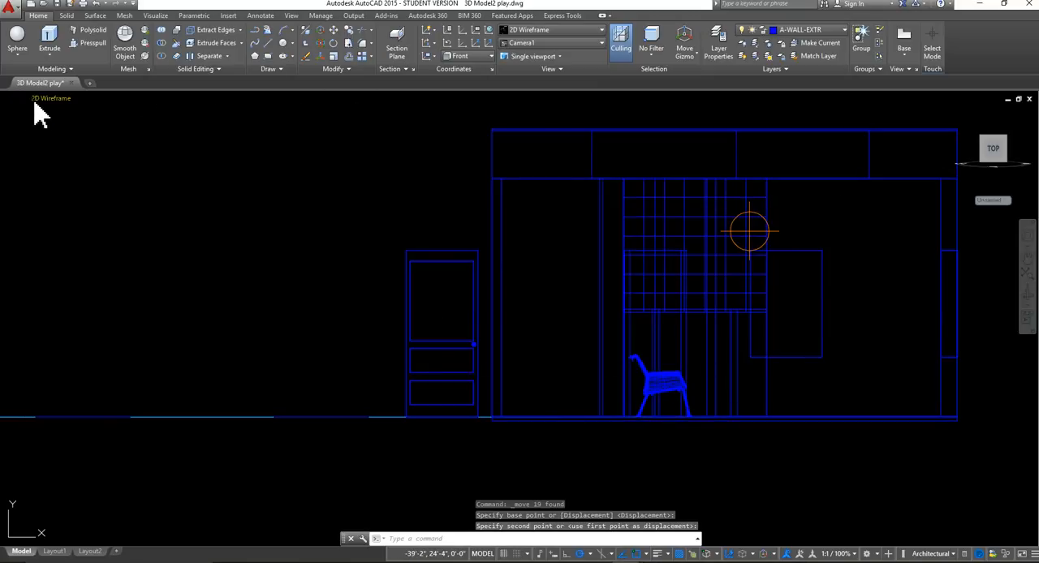
{"action": "left_click", "coordinate": [23, 102]}
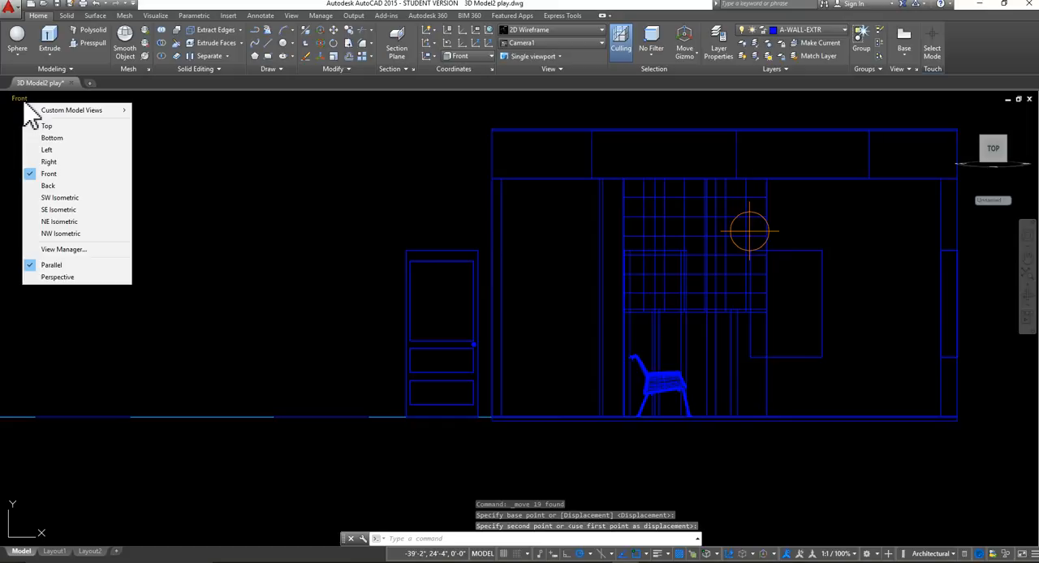
{"action": "left_click", "coordinate": [51, 128]}
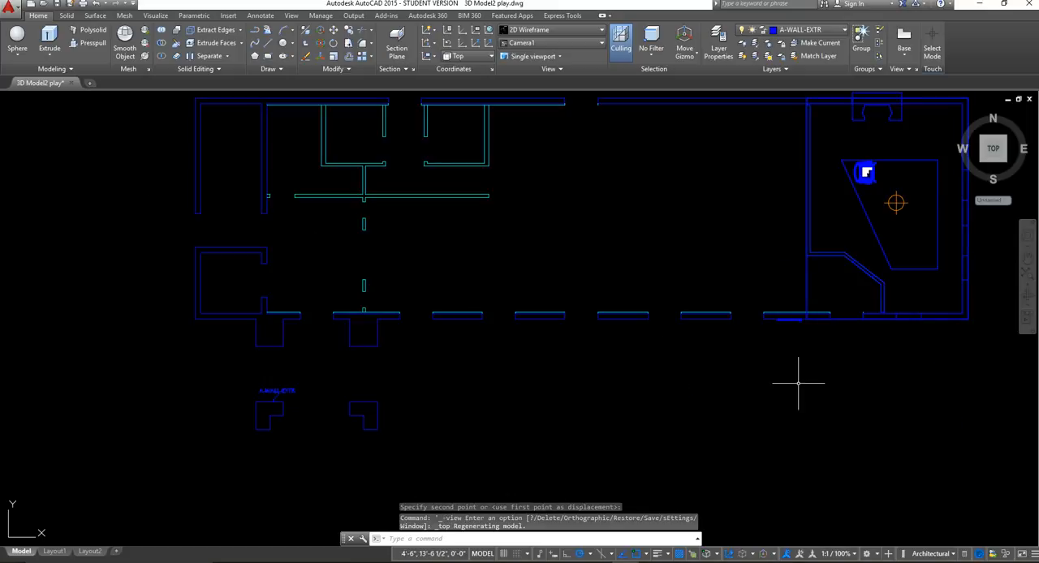
{"action": "middle_click_drag", "start_coordinate": [792, 357], "coordinate": [488, 336]}
{"action": "scroll", "coordinate": [488, 331], "scroll_direction": "up", "scroll_amount": 6}
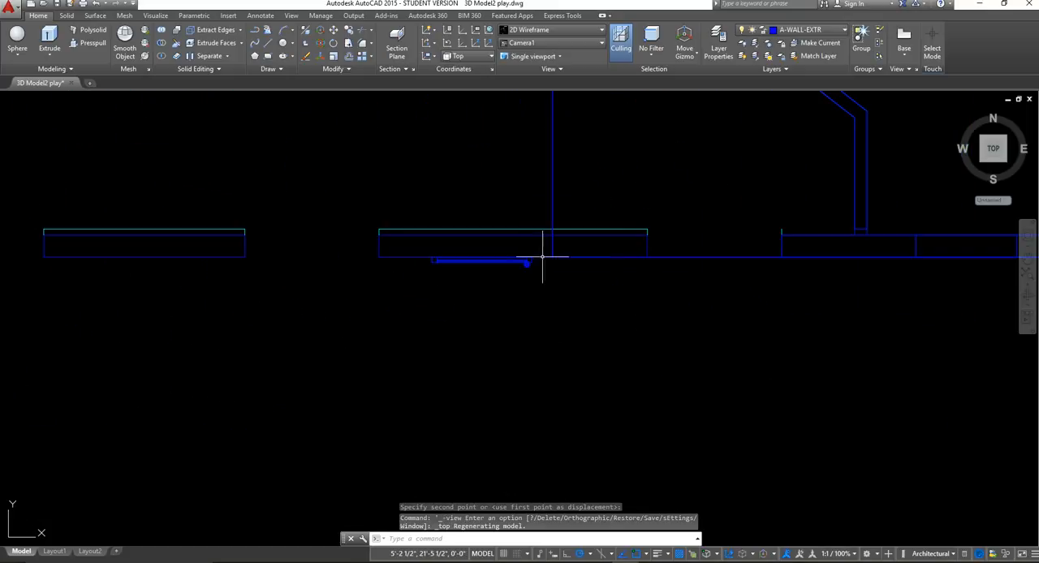
{"action": "middle_click_drag", "start_coordinate": [543, 257], "coordinate": [474, 341]}
{"action": "middle_click_drag", "start_coordinate": [726, 280], "coordinate": [654, 320]}
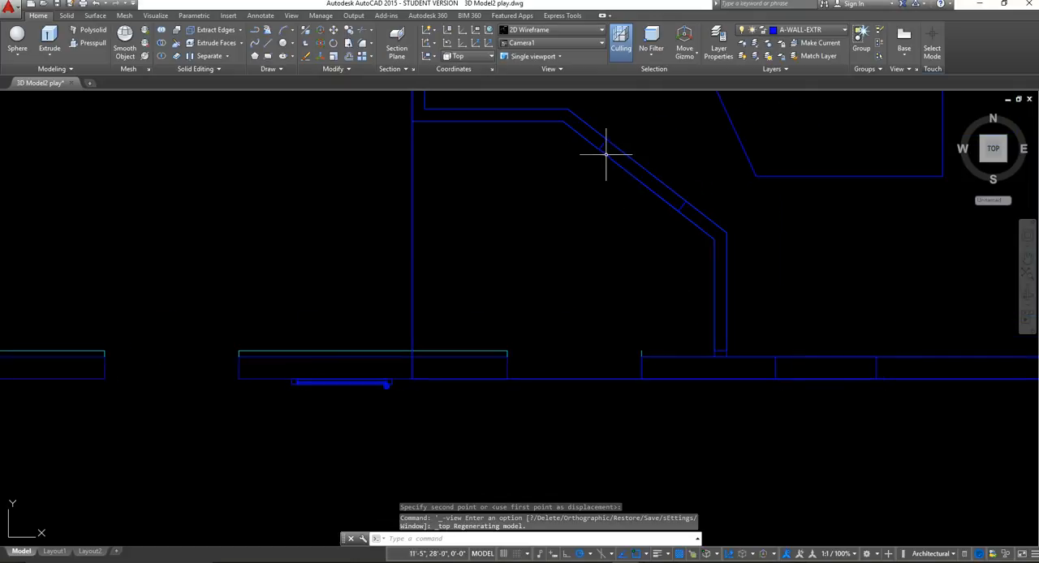
{"action": "scroll", "coordinate": [376, 404], "scroll_direction": "up", "scroll_amount": 2}
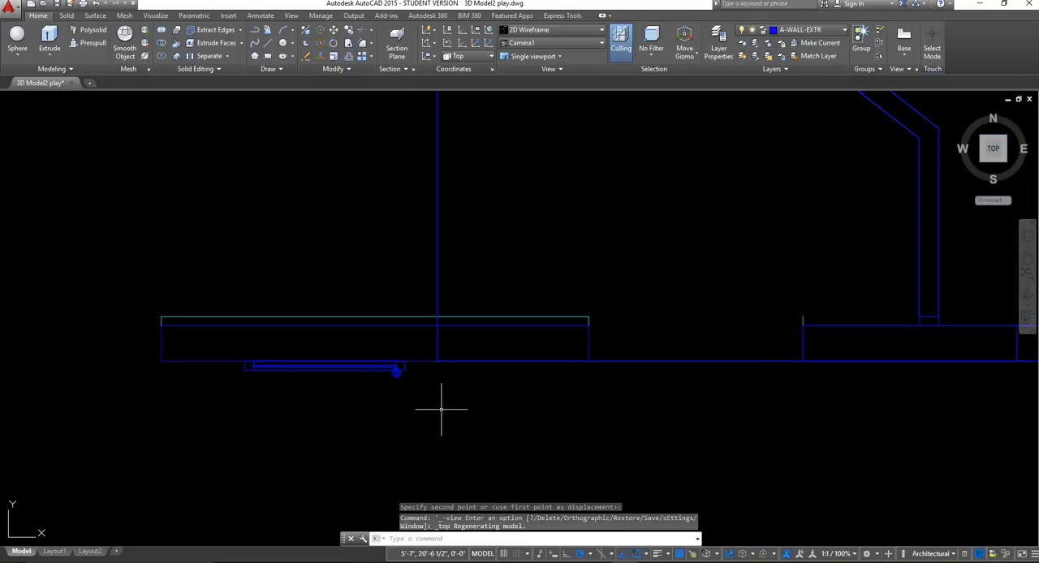
Select the whole door in plan and rotate it freehand about its outer corner opposite the knob, swinging it diagonally across the wall end.
{"action": "scroll", "coordinate": [446, 404], "scroll_direction": "down", "scroll_amount": 2}
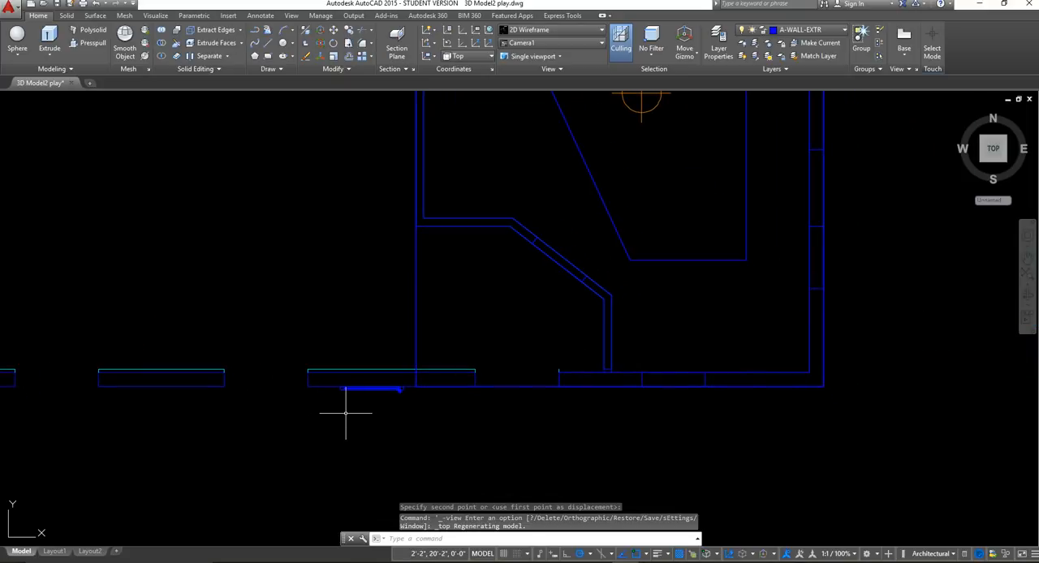
{"action": "scroll", "coordinate": [349, 410], "scroll_direction": "up", "scroll_amount": 4}
{"action": "left_click", "coordinate": [378, 419]}
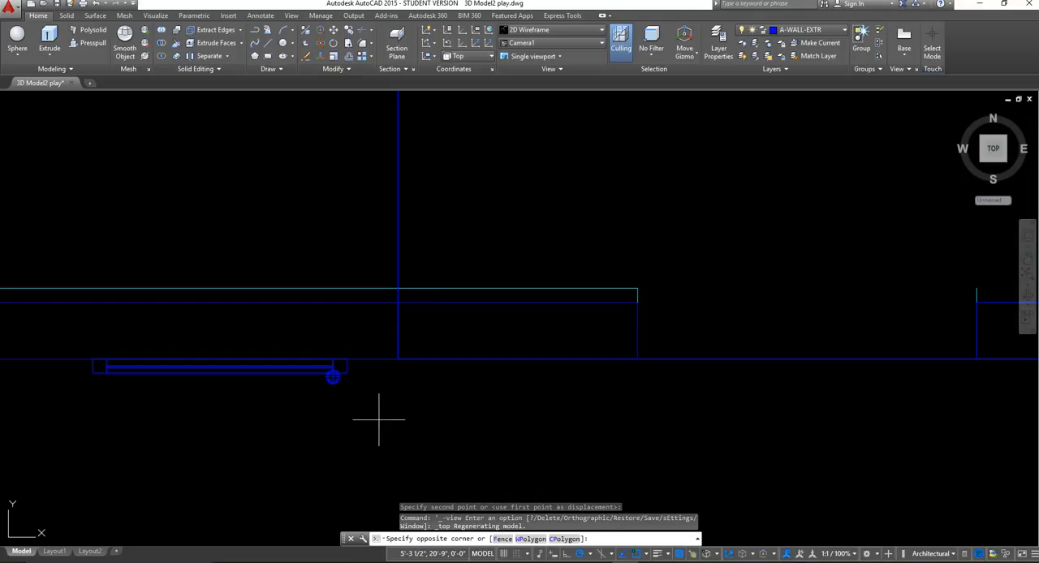
{"action": "left_click", "coordinate": [59, 365]}
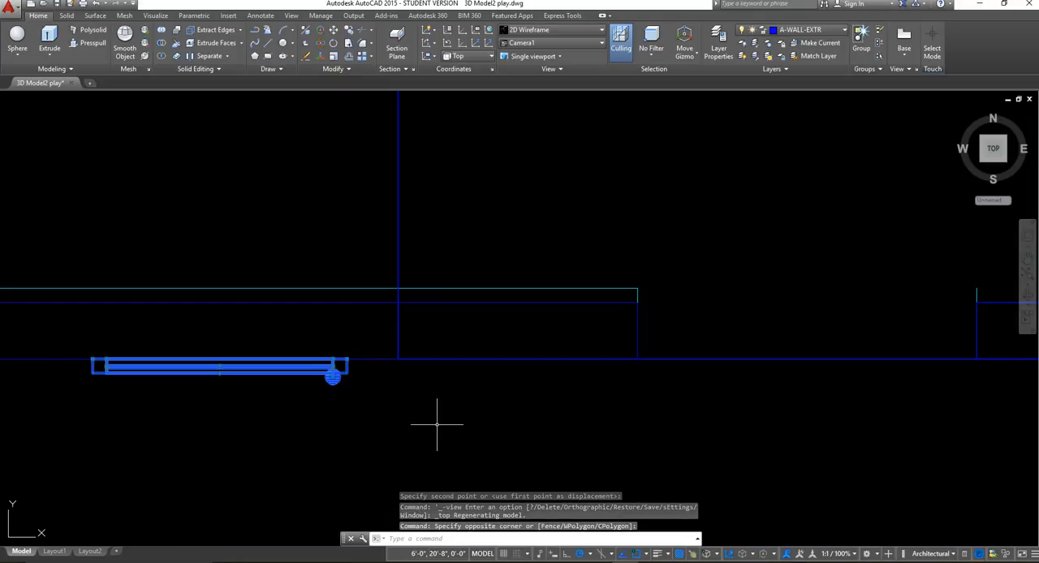
{"action": "scroll", "coordinate": [437, 424], "scroll_direction": "down", "scroll_amount": 3}
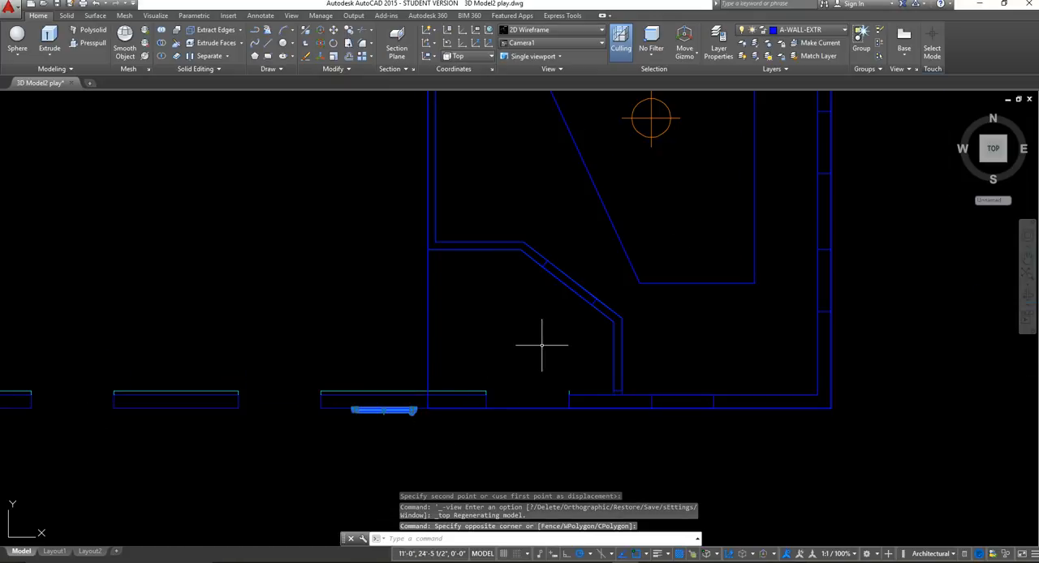
{"action": "left_click", "coordinate": [333, 43]}
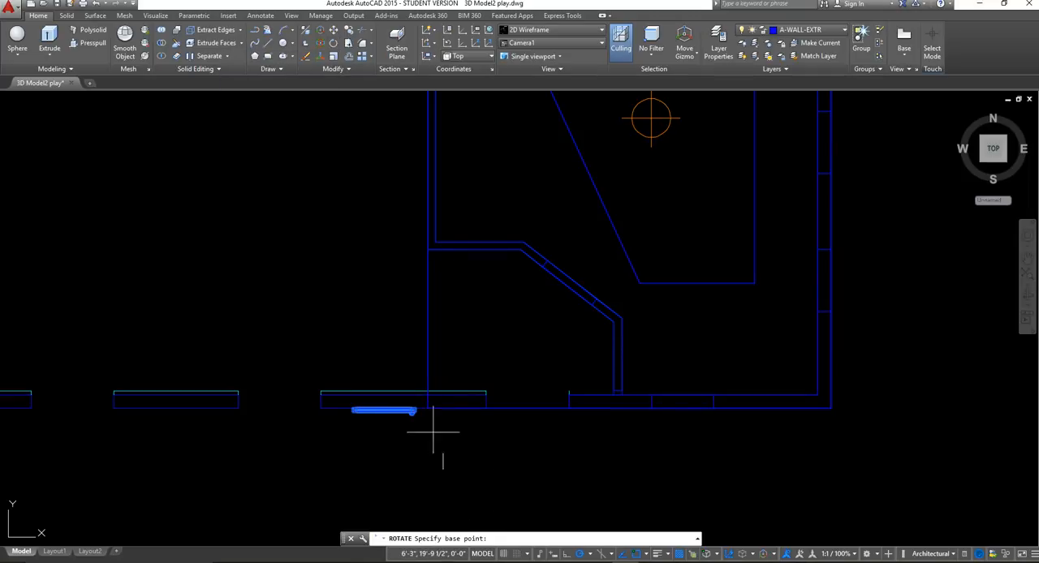
{"action": "scroll", "coordinate": [349, 416], "scroll_direction": "up", "scroll_amount": 7}
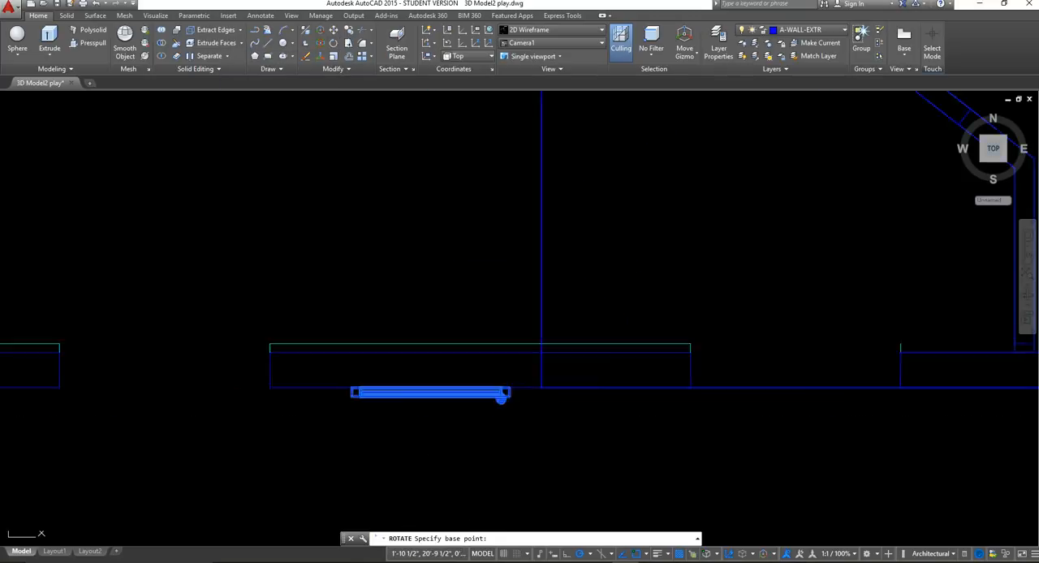
{"action": "left_click", "coordinate": [349, 356]}
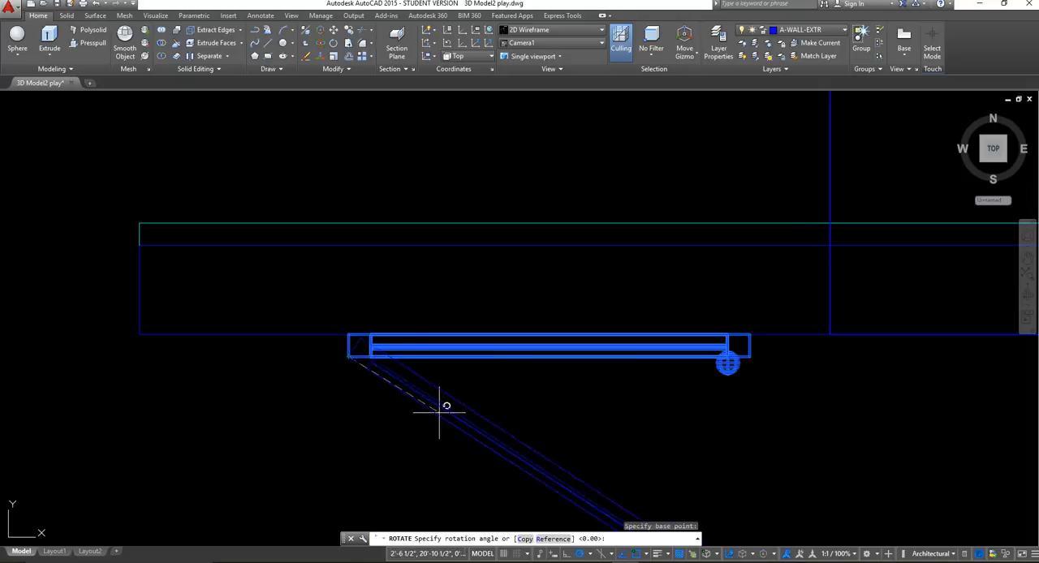
{"action": "scroll", "coordinate": [350, 234], "scroll_direction": "down", "scroll_amount": 6}
{"action": "middle_click_drag", "start_coordinate": [366, 216], "coordinate": [349, 288]}
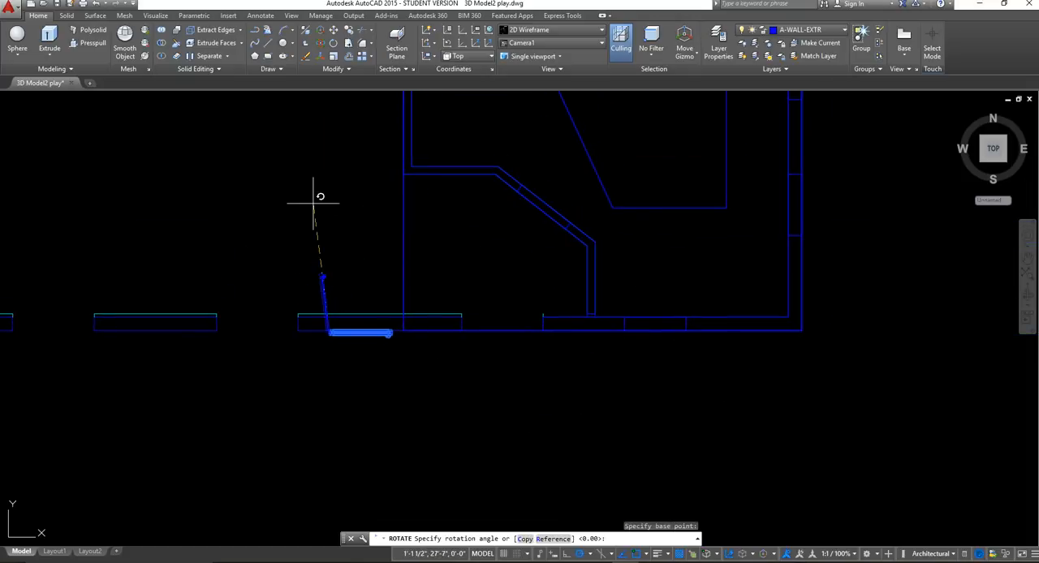
{"action": "left_click", "coordinate": [205, 232]}
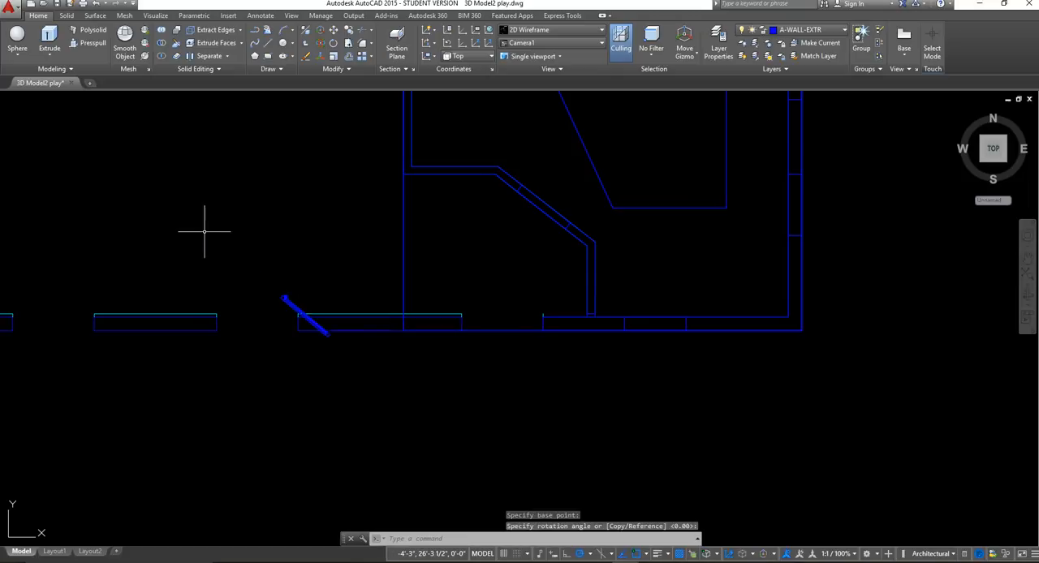
Select all parts of the rotated door in plan, including its frame, panels and knob.
{"action": "scroll", "coordinate": [319, 328], "scroll_direction": "up", "scroll_amount": 3}
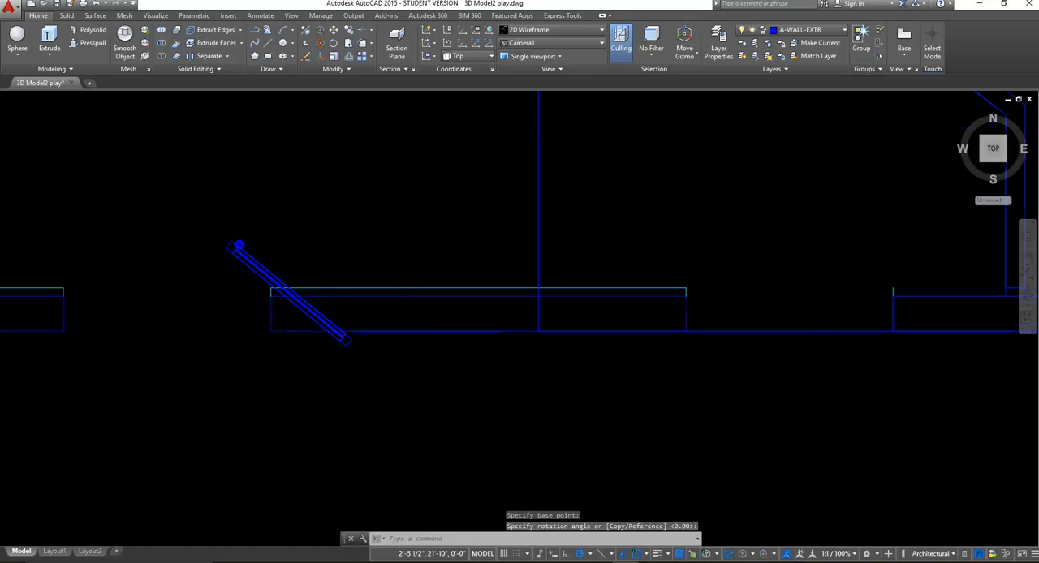
{"action": "scroll", "coordinate": [363, 314], "scroll_direction": "down", "scroll_amount": 5}
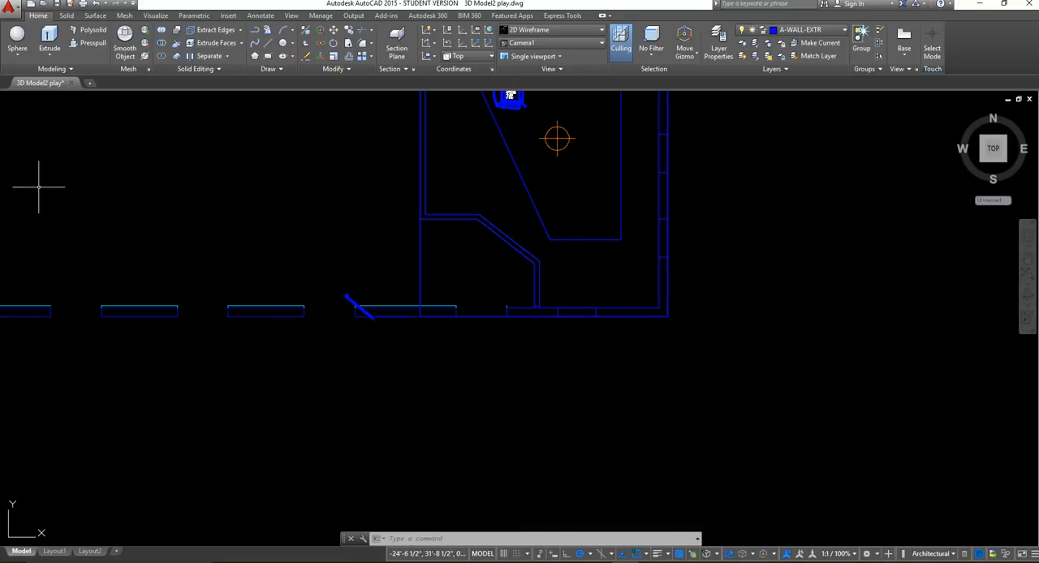
{"action": "scroll", "coordinate": [386, 322], "scroll_direction": "up", "scroll_amount": 10}
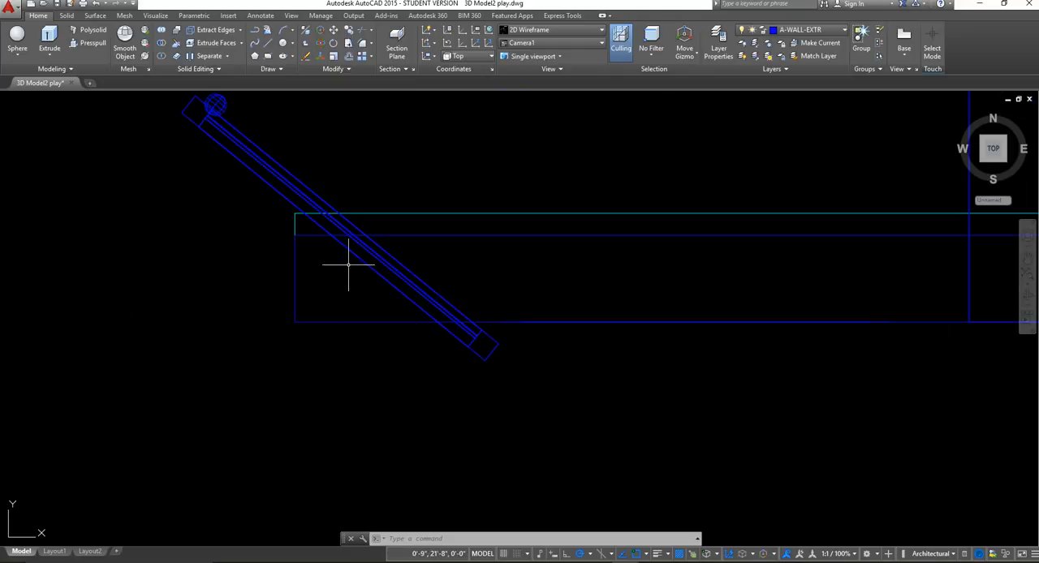
{"action": "middle_click_drag", "start_coordinate": [255, 186], "coordinate": [344, 300]}
{"action": "left_click", "coordinate": [346, 314]}
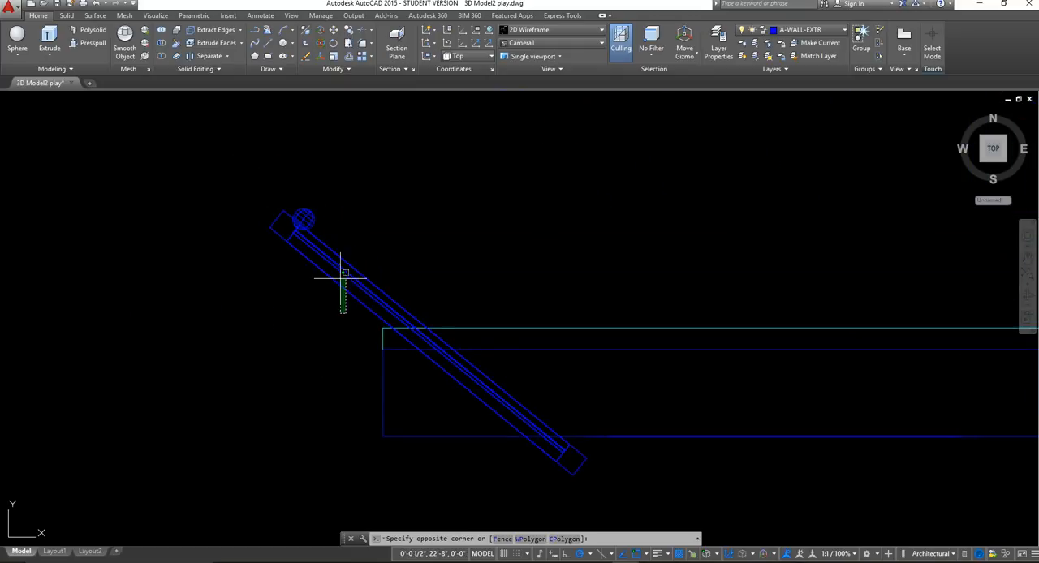
{"action": "left_click", "coordinate": [193, 130]}
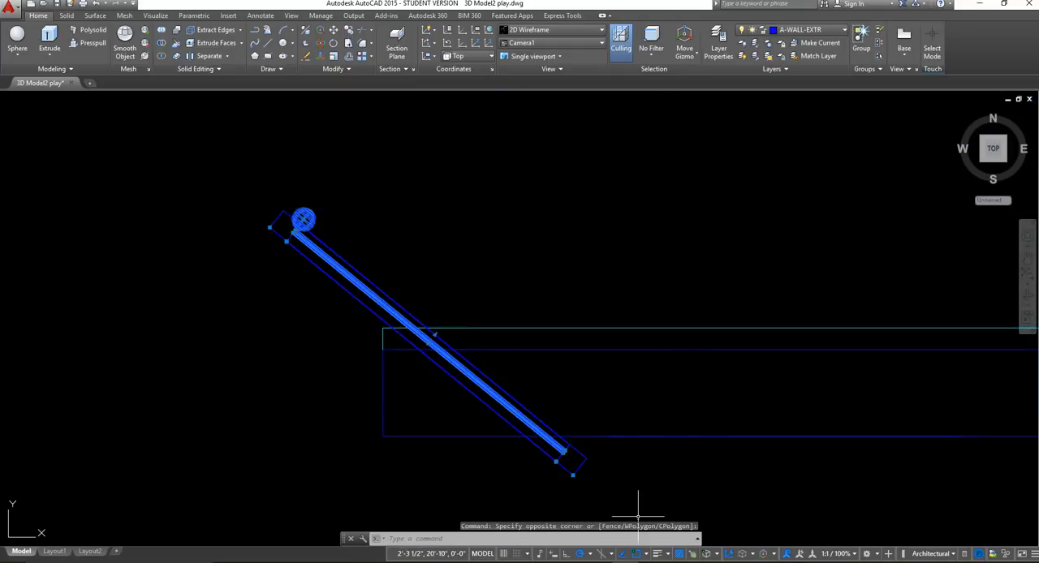
{"action": "middle_click_drag", "start_coordinate": [419, 402], "coordinate": [416, 368]}
{"action": "left_click", "coordinate": [328, 265]}
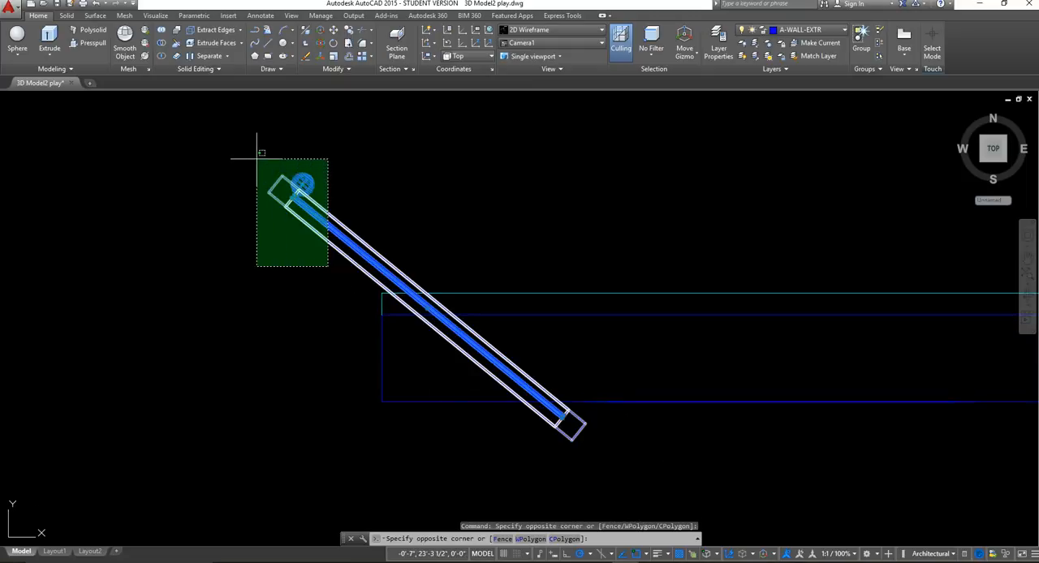
{"action": "left_click", "coordinate": [243, 152]}
{"action": "middle_click_drag", "start_coordinate": [587, 468], "coordinate": [492, 447]}
{"action": "scroll", "coordinate": [594, 431], "scroll_direction": "down", "scroll_amount": 3}
{"action": "scroll", "coordinate": [643, 429], "scroll_direction": "down", "scroll_amount": 5}
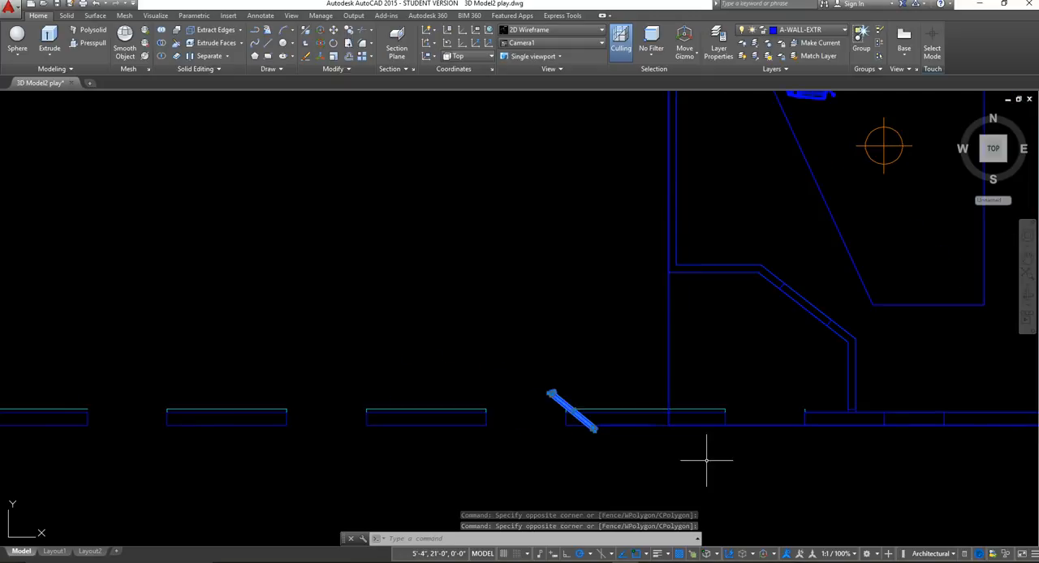
{"action": "middle_click_drag", "start_coordinate": [782, 413], "coordinate": [633, 373]}
{"action": "scroll", "coordinate": [487, 392], "scroll_direction": "up", "scroll_amount": 2}
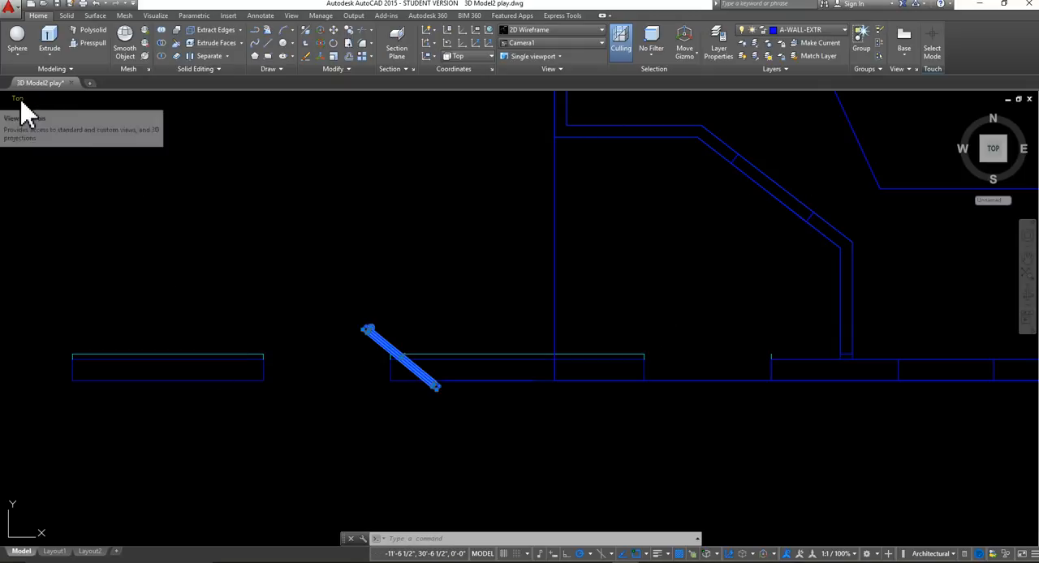
Set the viewpoint to SW Isometric and reselect the whole rotated door with its knob.
{"action": "left_click", "coordinate": [20, 100]}
{"action": "left_click", "coordinate": [57, 198]}
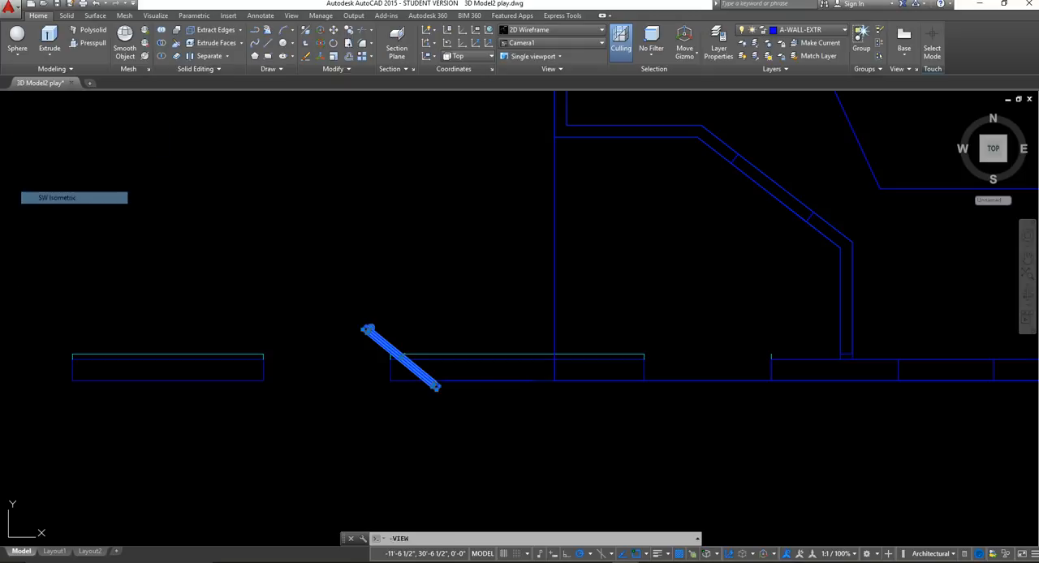
{"action": "scroll", "coordinate": [655, 221], "scroll_direction": "up", "scroll_amount": 5}
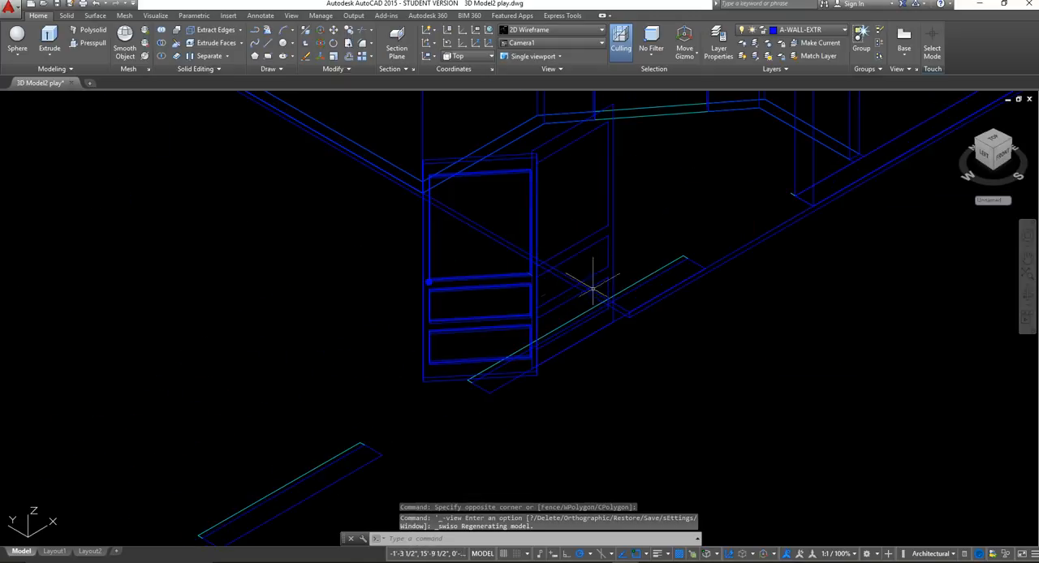
{"action": "left_click", "coordinate": [434, 402]}
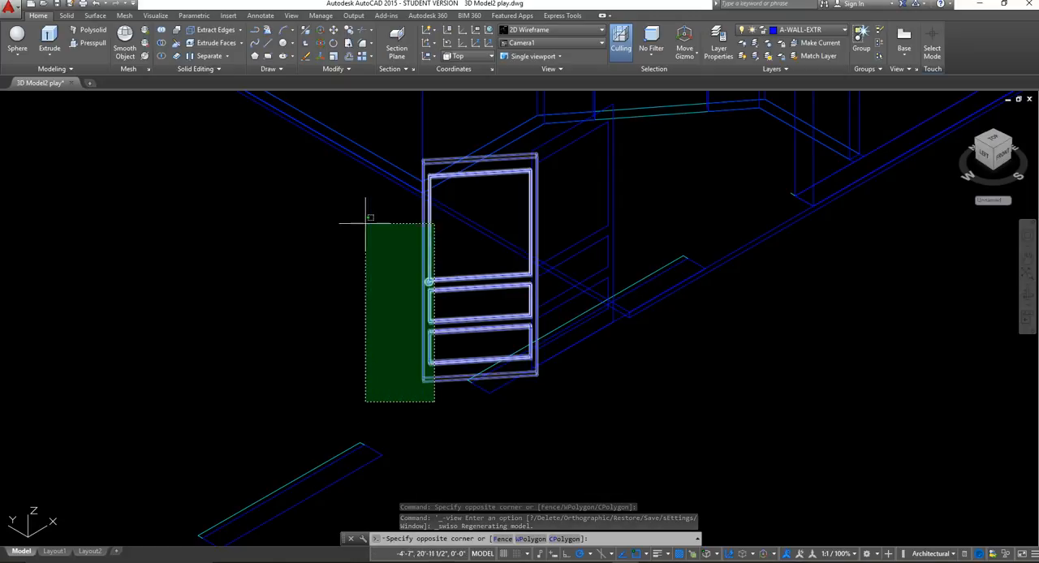
{"action": "left_click", "coordinate": [355, 201]}
{"action": "middle_click_drag", "start_coordinate": [626, 271], "coordinate": [549, 295]}
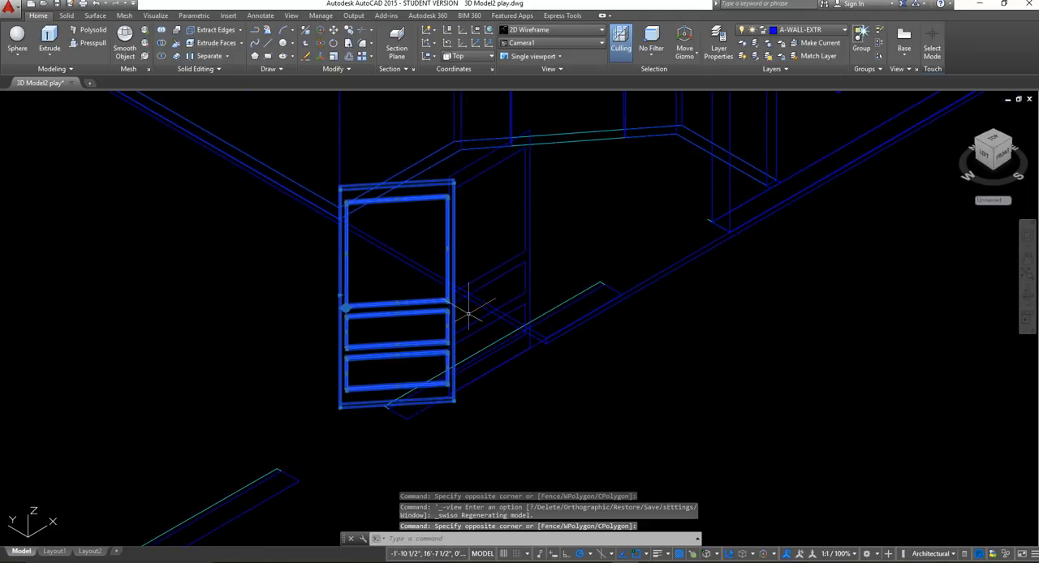
{"action": "scroll", "coordinate": [468, 317], "scroll_direction": "up", "scroll_amount": 4}
{"action": "scroll", "coordinate": [471, 319], "scroll_direction": "down", "scroll_amount": 4}
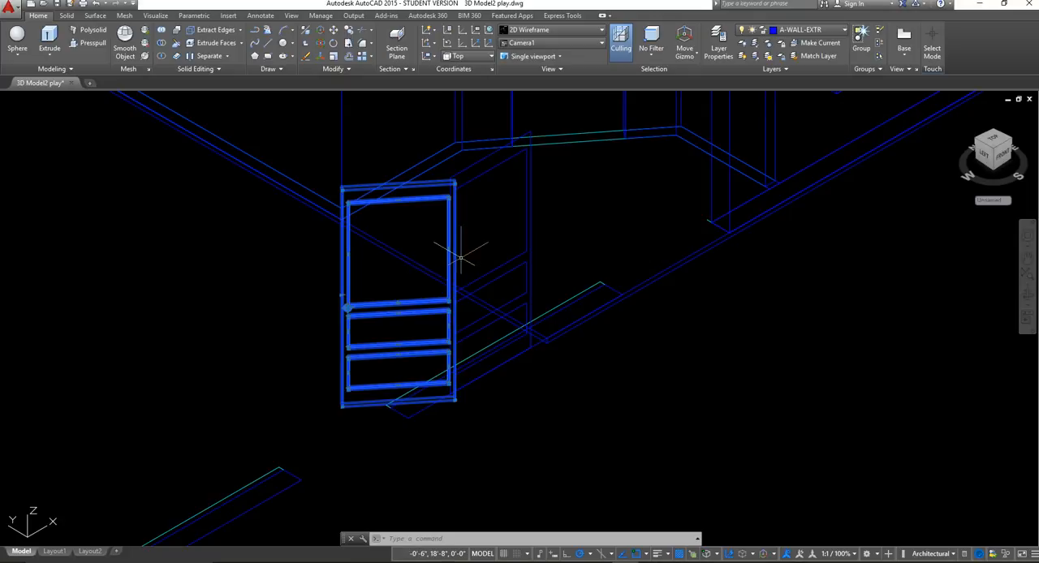
Move the selected door by its upper corner opposite the knob onto the matching upper corner of the opening in the angled wall.
{"action": "middle_click_drag", "start_coordinate": [486, 281], "coordinate": [350, 301]}
{"action": "middle_click_drag", "start_coordinate": [339, 152], "coordinate": [297, 284]}
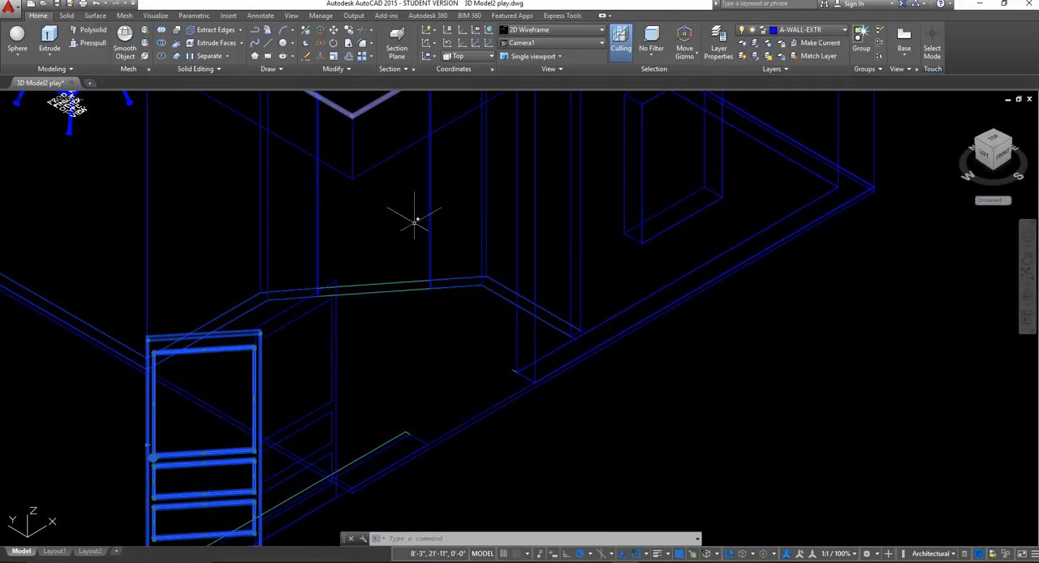
{"action": "middle_click_drag", "start_coordinate": [415, 220], "coordinate": [408, 329]}
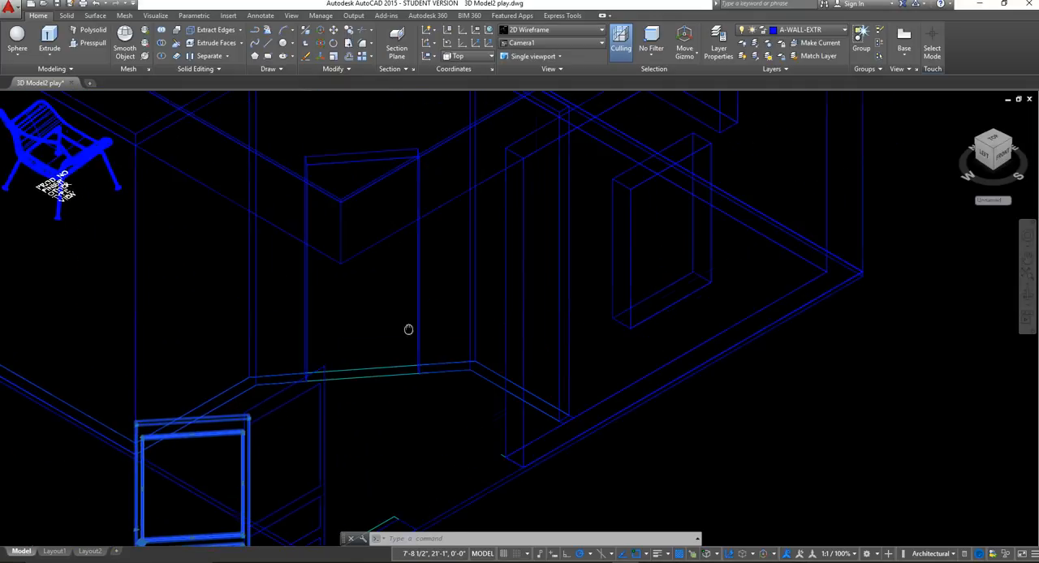
{"action": "left_click", "coordinate": [333, 30]}
{"action": "scroll", "coordinate": [265, 383], "scroll_direction": "up", "scroll_amount": 4}
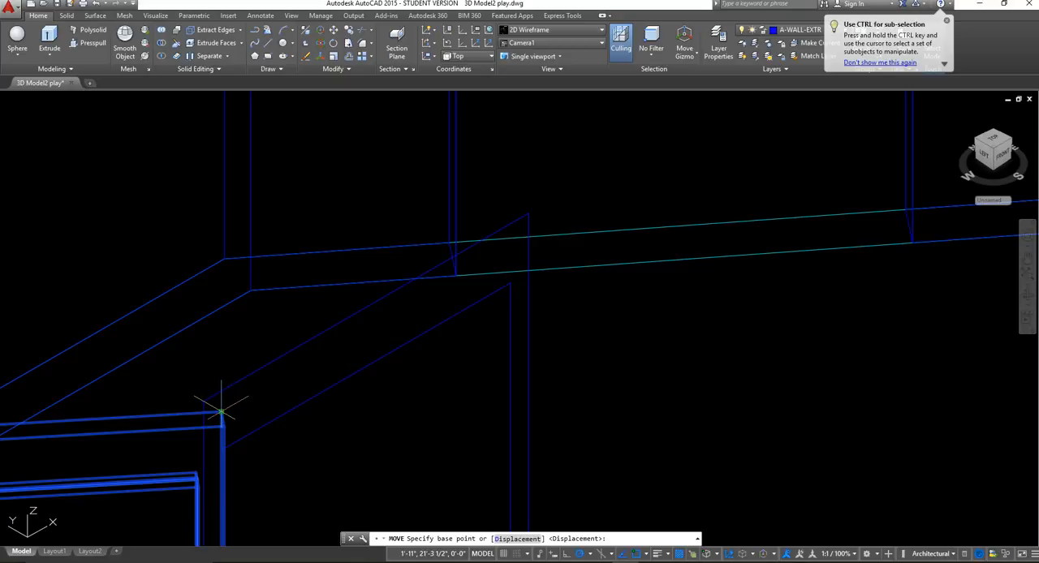
{"action": "left_click", "coordinate": [221, 413]}
{"action": "scroll", "coordinate": [633, 211], "scroll_direction": "down", "scroll_amount": 4}
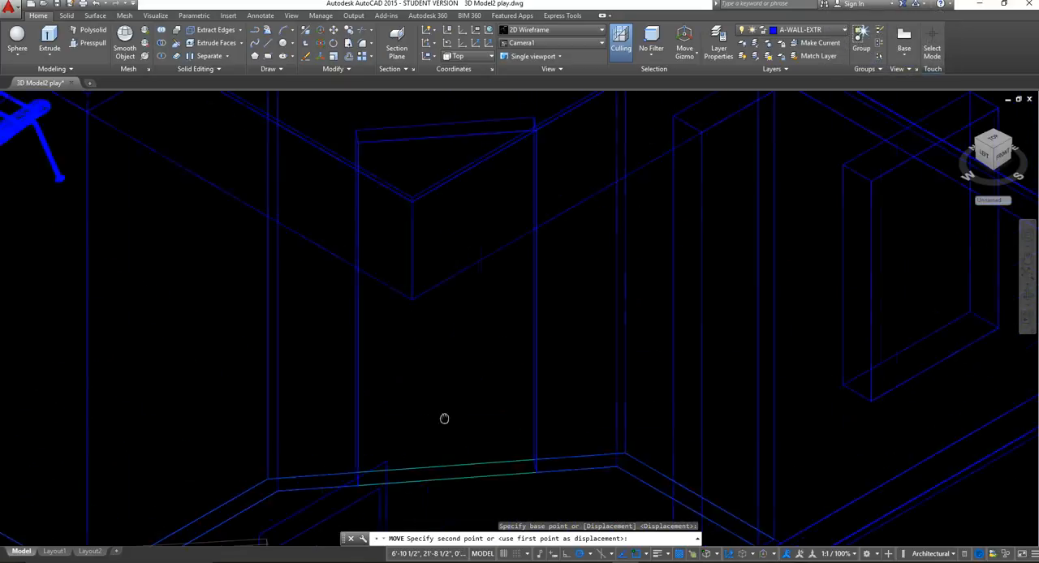
{"action": "scroll", "coordinate": [431, 288], "scroll_direction": "up", "scroll_amount": 6}
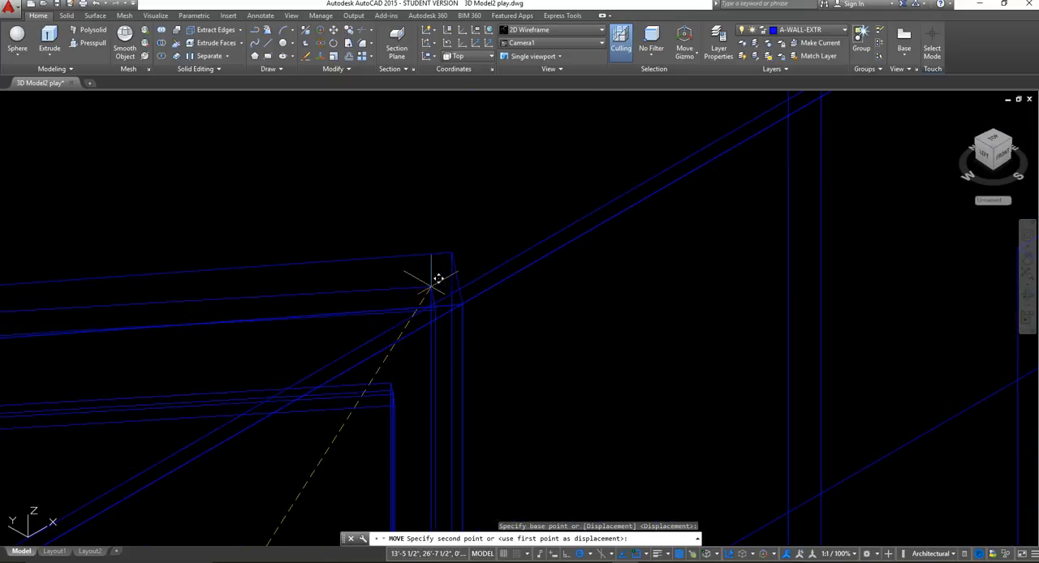
{"action": "left_click", "coordinate": [452, 244]}
{"action": "scroll", "coordinate": [452, 244], "scroll_direction": "down", "scroll_amount": 8}
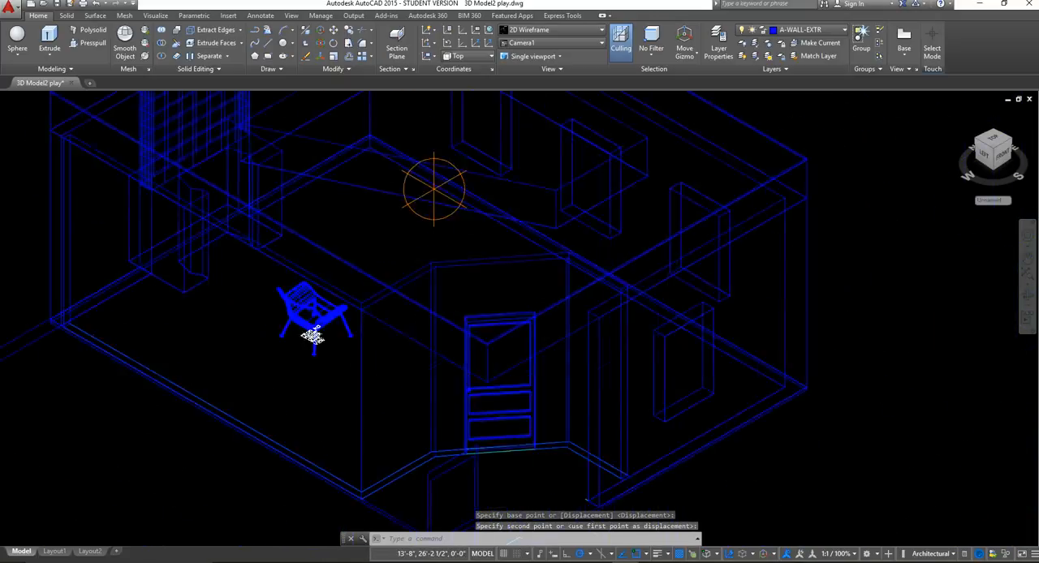
Erase the leftover outer door outline and the upper and middle panel lines at the door's old location.
{"action": "scroll", "coordinate": [452, 349], "scroll_direction": "up", "scroll_amount": 3}
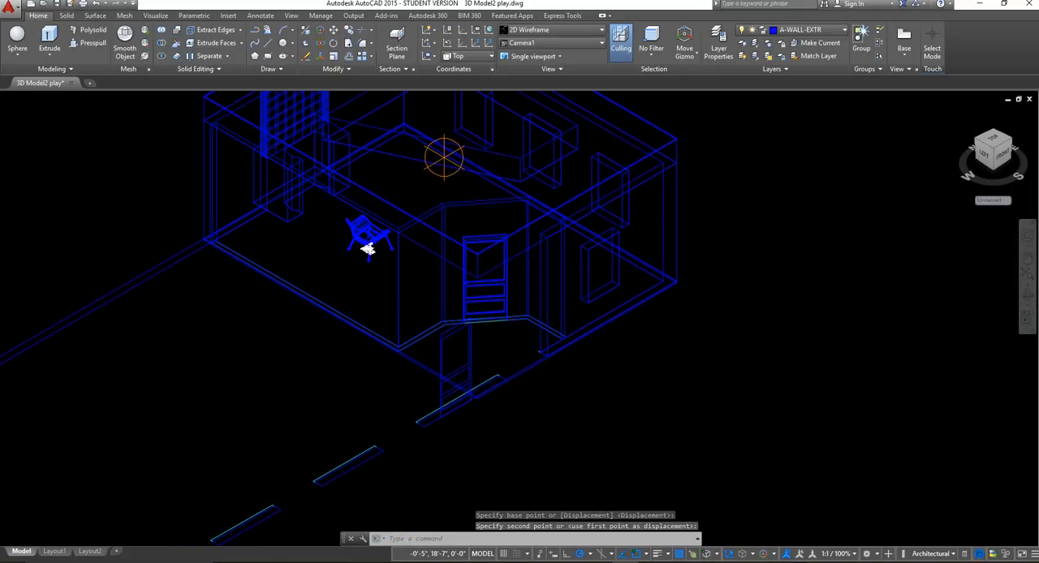
{"action": "scroll", "coordinate": [547, 326], "scroll_direction": "up", "scroll_amount": 5}
{"action": "left_click", "coordinate": [579, 326]}
{"action": "left_click", "coordinate": [506, 283]}
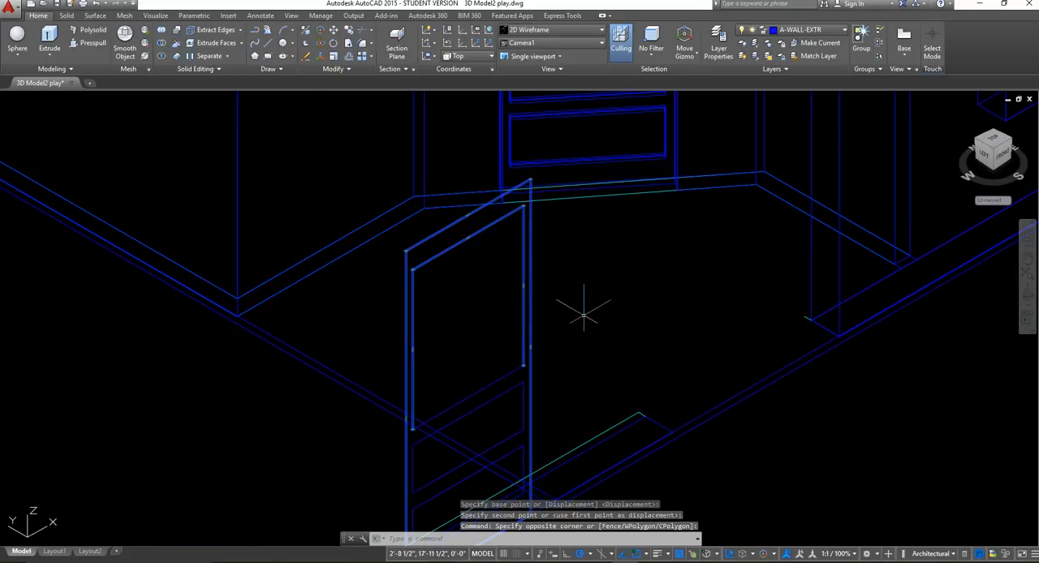
{"action": "key", "text": "Delete"}
{"action": "left_click", "coordinate": [554, 433]}
{"action": "left_click", "coordinate": [506, 331]}
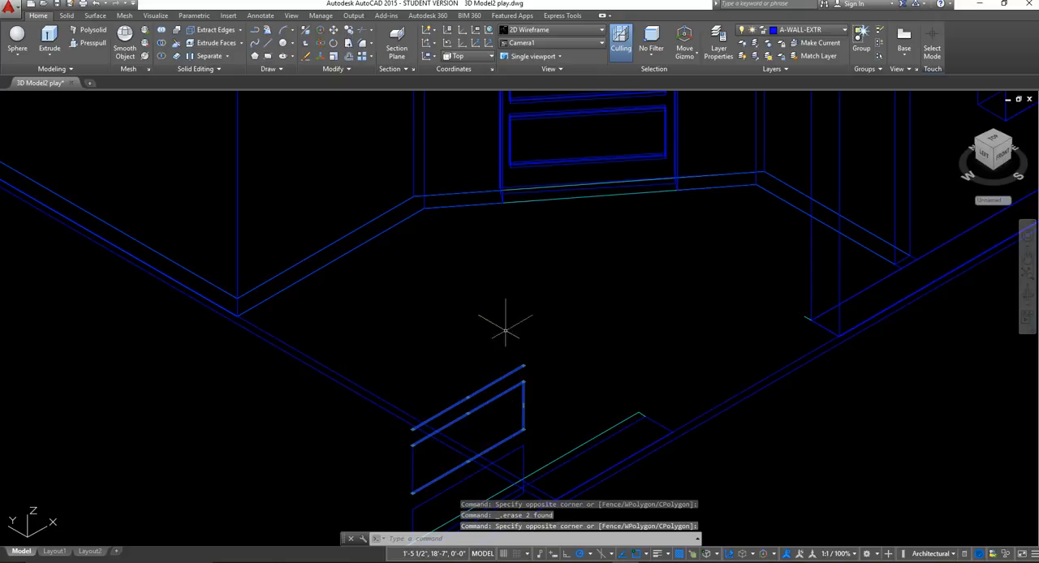
{"action": "key", "text": "Delete"}
Erase the remaining lower panel lines of the old door outline beside the exterior wall corner.
{"action": "middle_click_drag", "start_coordinate": [524, 416], "coordinate": [534, 305]}
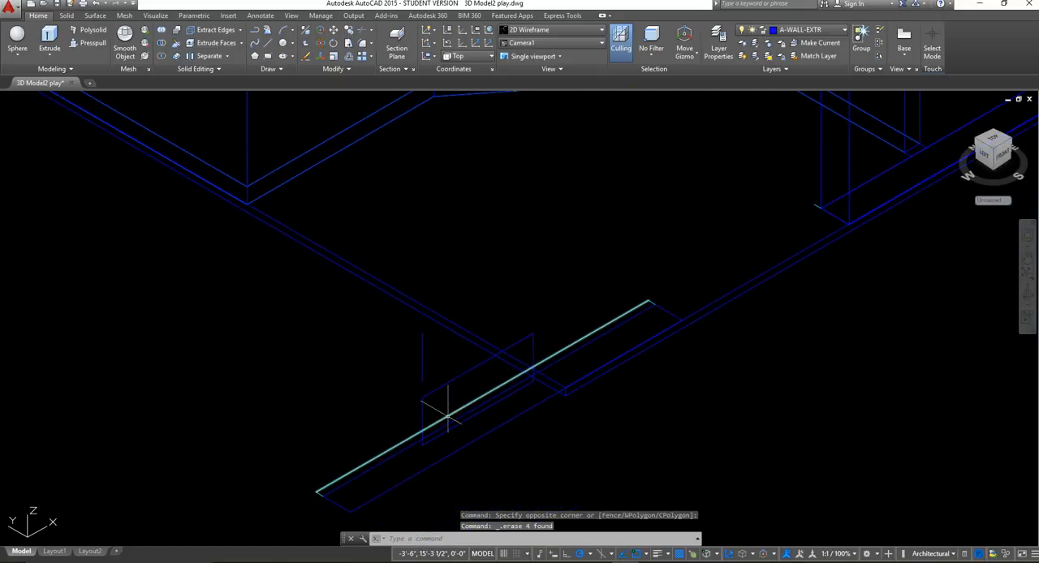
{"action": "left_click", "coordinate": [435, 410]}
{"action": "left_click", "coordinate": [397, 370]}
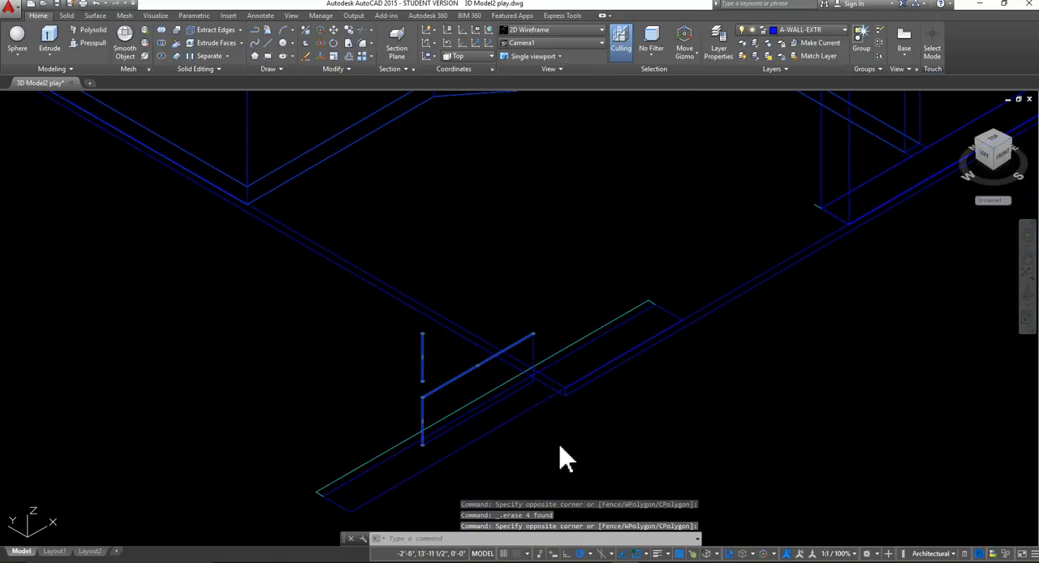
{"action": "key", "text": "Delete"}
{"action": "scroll", "coordinate": [525, 401], "scroll_direction": "up", "scroll_amount": 4}
{"action": "left_click", "coordinate": [560, 259]}
{"action": "left_click", "coordinate": [520, 227]}
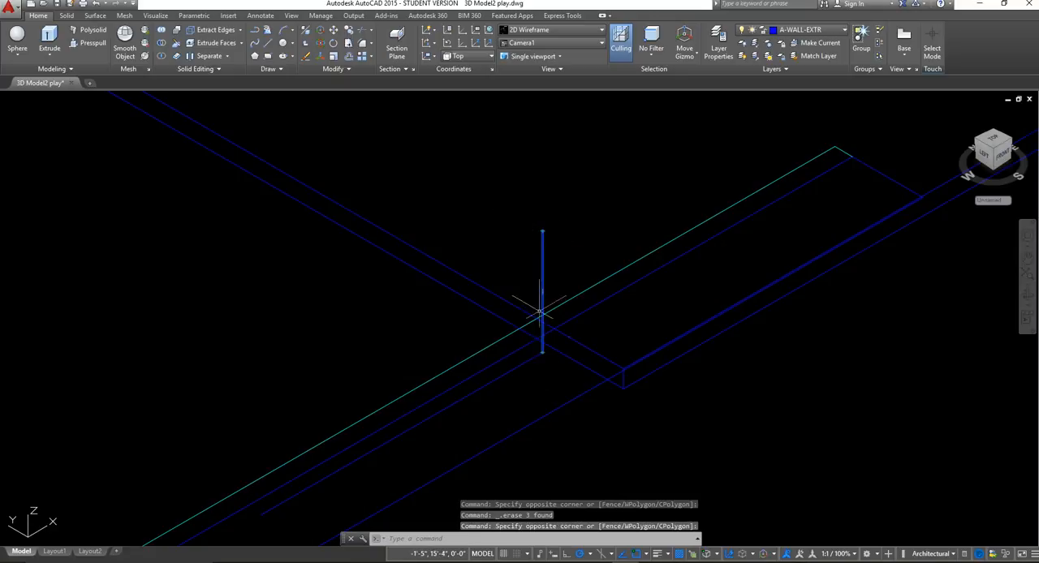
{"action": "key", "text": "Delete"}
{"action": "left_click", "coordinate": [494, 378]}
{"action": "key", "text": "Delete"}
{"action": "scroll", "coordinate": [893, 455], "scroll_direction": "down", "scroll_amount": 8}
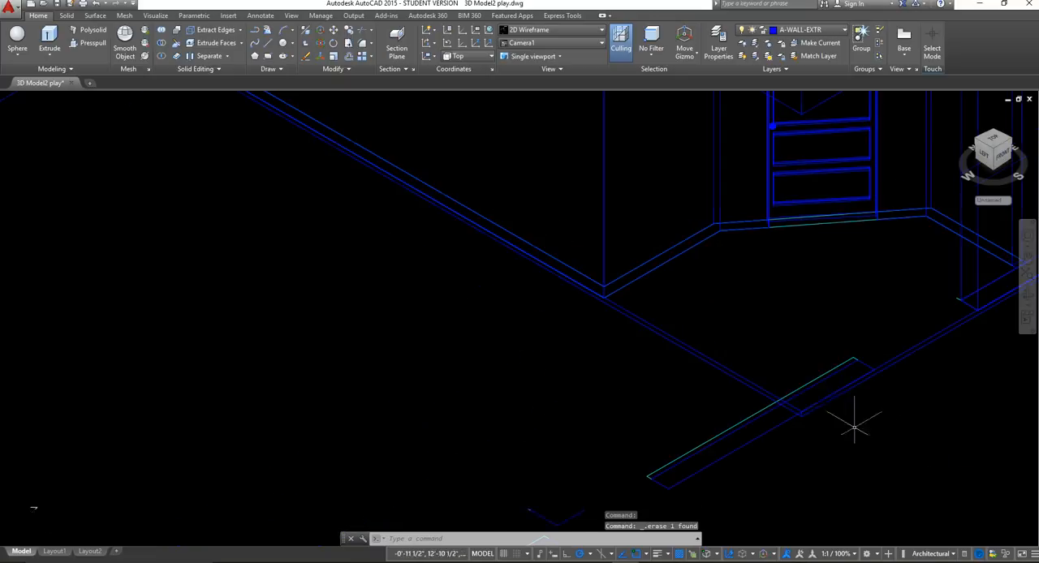
Set the viewpoint to Top and frame the door in the angled wall opening.
{"action": "scroll", "coordinate": [642, 371], "scroll_direction": "up", "scroll_amount": 4}
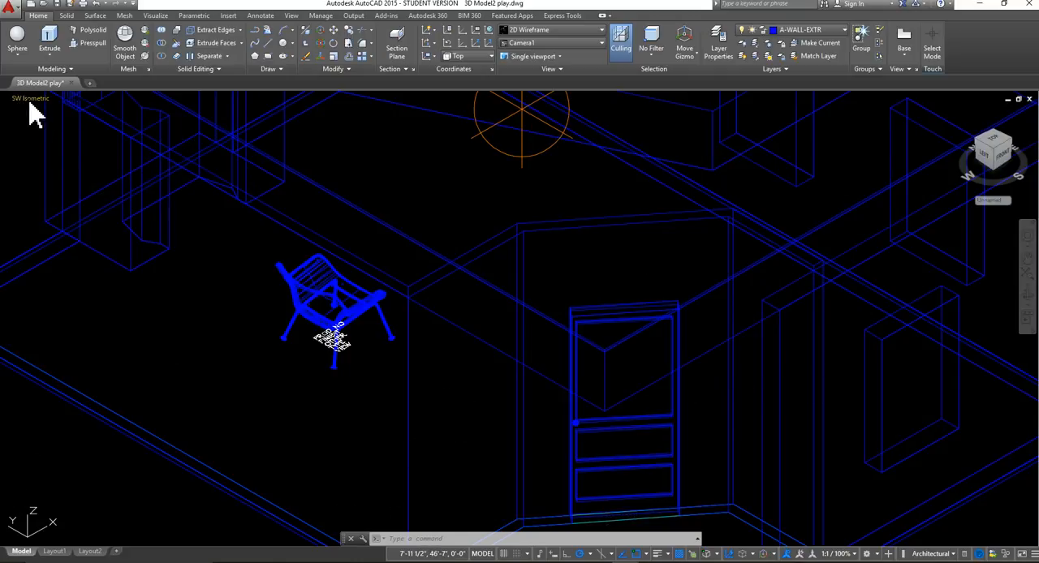
{"action": "left_click", "coordinate": [30, 100]}
{"action": "left_click", "coordinate": [54, 138]}
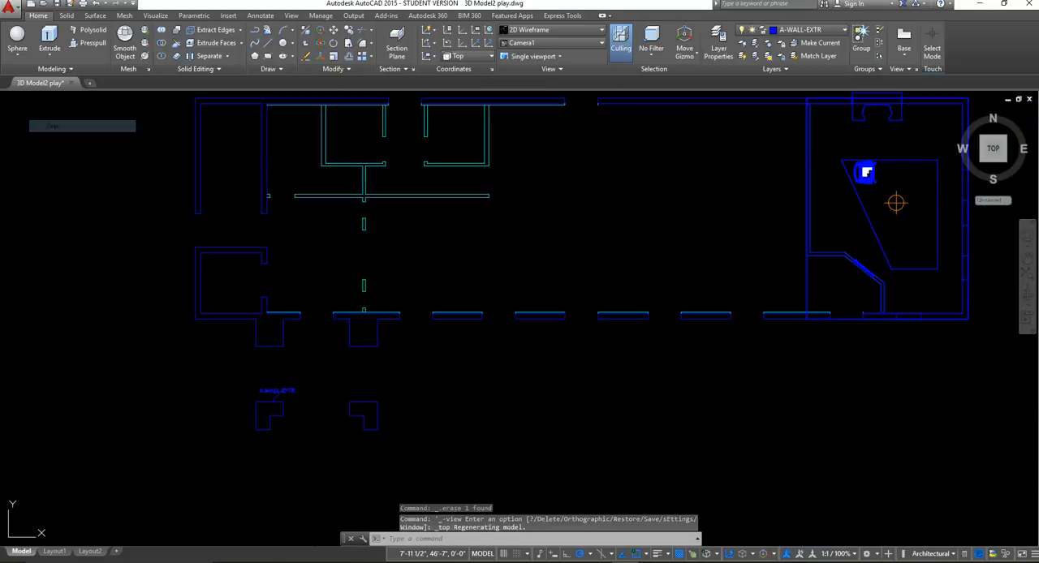
{"action": "middle_click", "coordinate": [532, 275]}
{"action": "middle_click", "coordinate": [532, 274]}
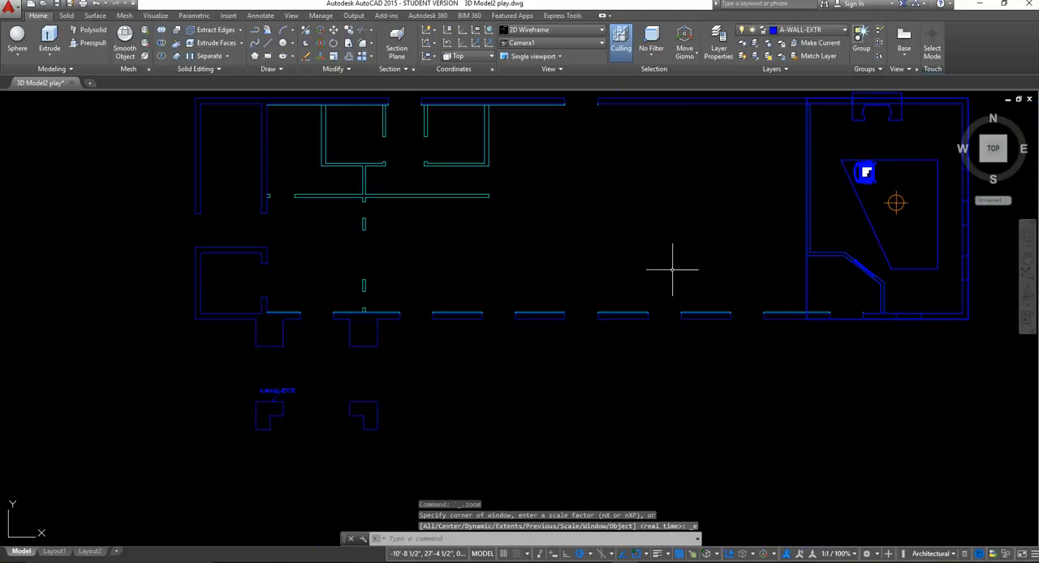
{"action": "middle_click_drag", "start_coordinate": [673, 270], "coordinate": [301, 307]}
{"action": "scroll", "coordinate": [542, 313], "scroll_direction": "up", "scroll_amount": 8}
{"action": "middle_click_drag", "start_coordinate": [208, 315], "coordinate": [361, 377]}
{"action": "scroll", "coordinate": [358, 347], "scroll_direction": "up", "scroll_amount": 3}
{"action": "scroll", "coordinate": [358, 347], "scroll_direction": "up", "scroll_amount": 3}
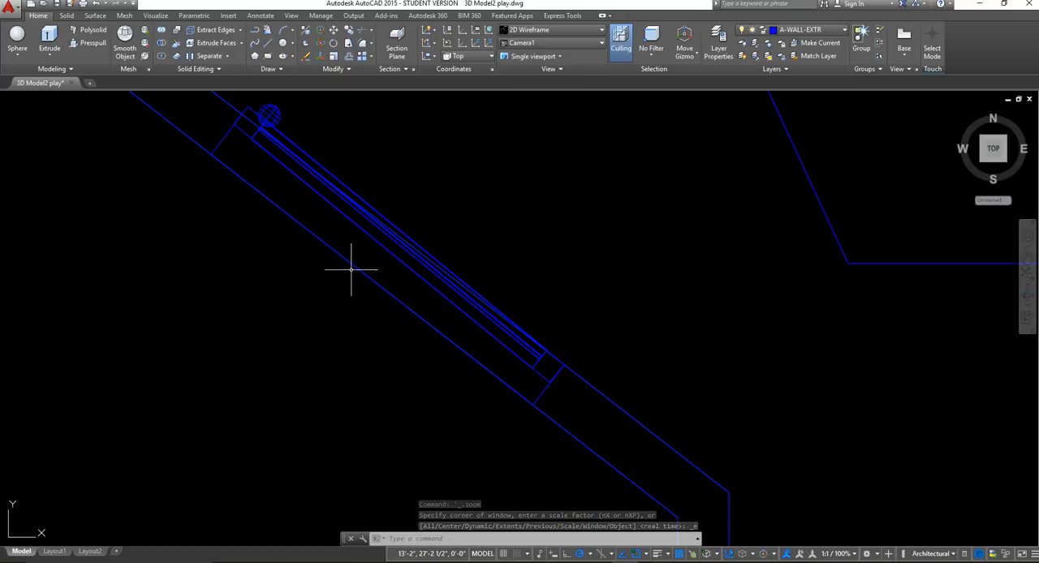
{"action": "middle_click_drag", "start_coordinate": [350, 273], "coordinate": [409, 374]}
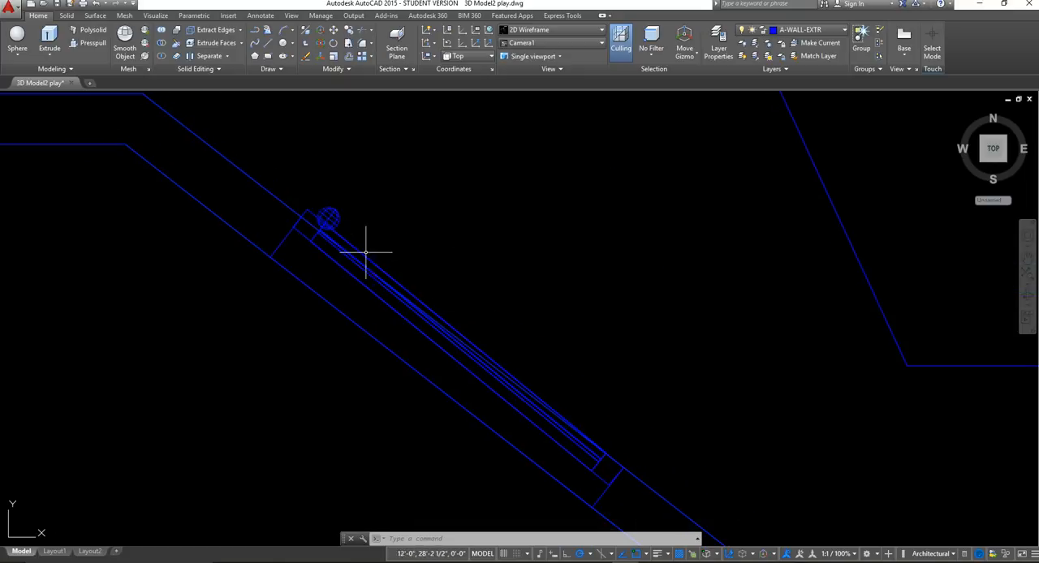
{"action": "scroll", "coordinate": [317, 217], "scroll_direction": "up", "scroll_amount": 5}
{"action": "left_click", "coordinate": [422, 257]}
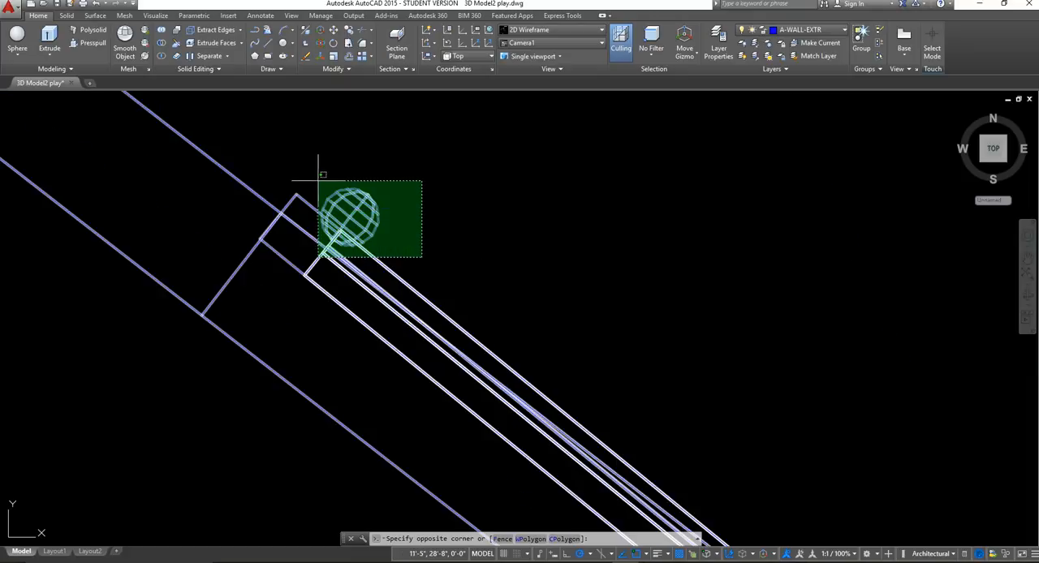
{"action": "left_click", "coordinate": [349, 165]}
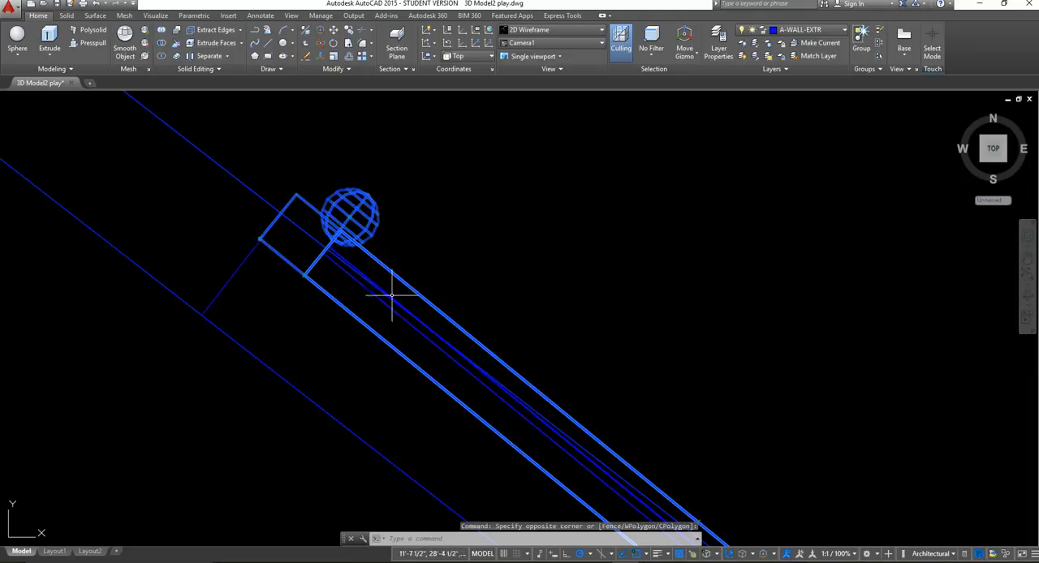
{"action": "scroll", "coordinate": [357, 309], "scroll_direction": "up", "scroll_amount": 2}
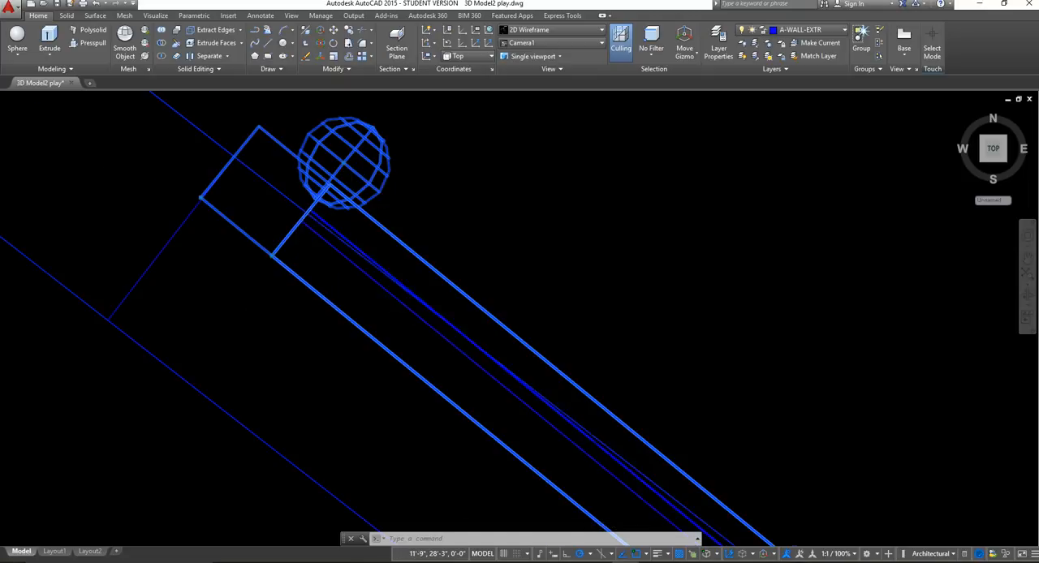
{"action": "scroll", "coordinate": [475, 322], "scroll_direction": "up", "scroll_amount": 2}
{"action": "middle_click_drag", "start_coordinate": [475, 322], "coordinate": [326, 182]}
{"action": "scroll", "coordinate": [418, 315], "scroll_direction": "down", "scroll_amount": 6}
{"action": "middle_click_drag", "start_coordinate": [573, 423], "coordinate": [225, 130]}
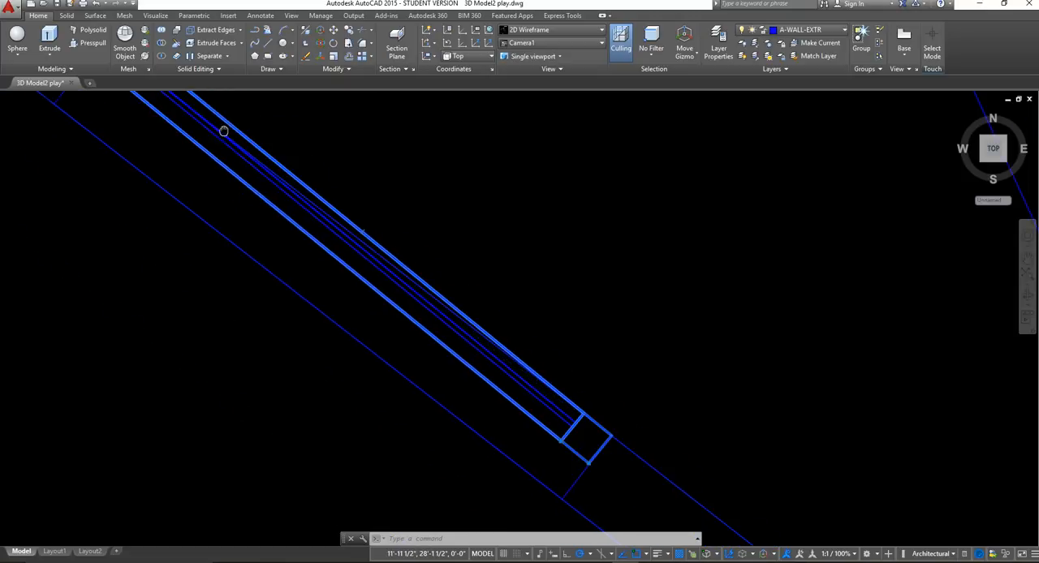
{"action": "middle_click_drag", "start_coordinate": [510, 415], "coordinate": [422, 283]}
{"action": "scroll", "coordinate": [465, 315], "scroll_direction": "up", "scroll_amount": 3}
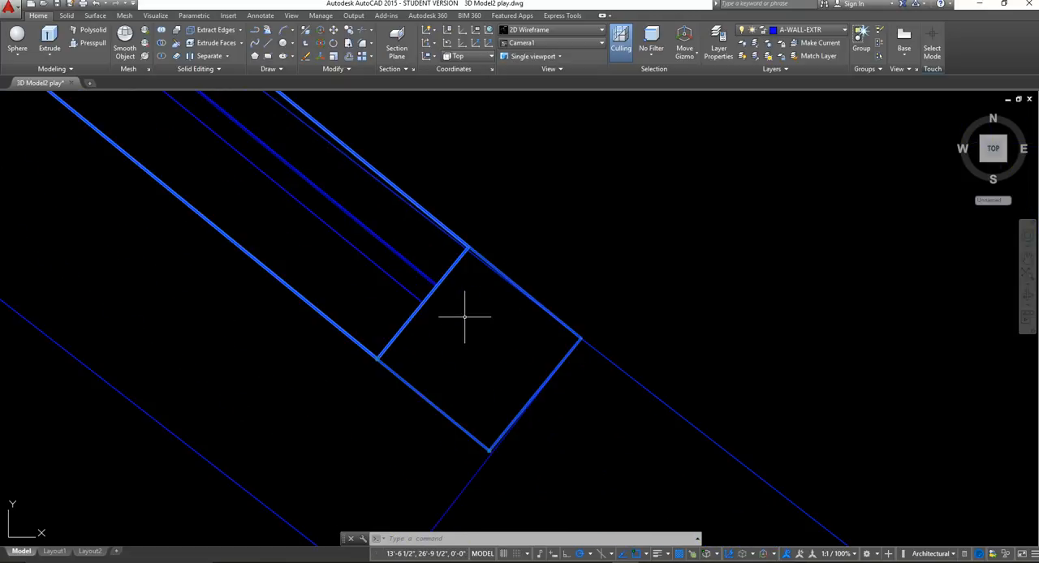
{"action": "left_click", "coordinate": [460, 336]}
{"action": "left_click", "coordinate": [475, 347]}
{"action": "scroll", "coordinate": [476, 339], "scroll_direction": "down", "scroll_amount": 5}
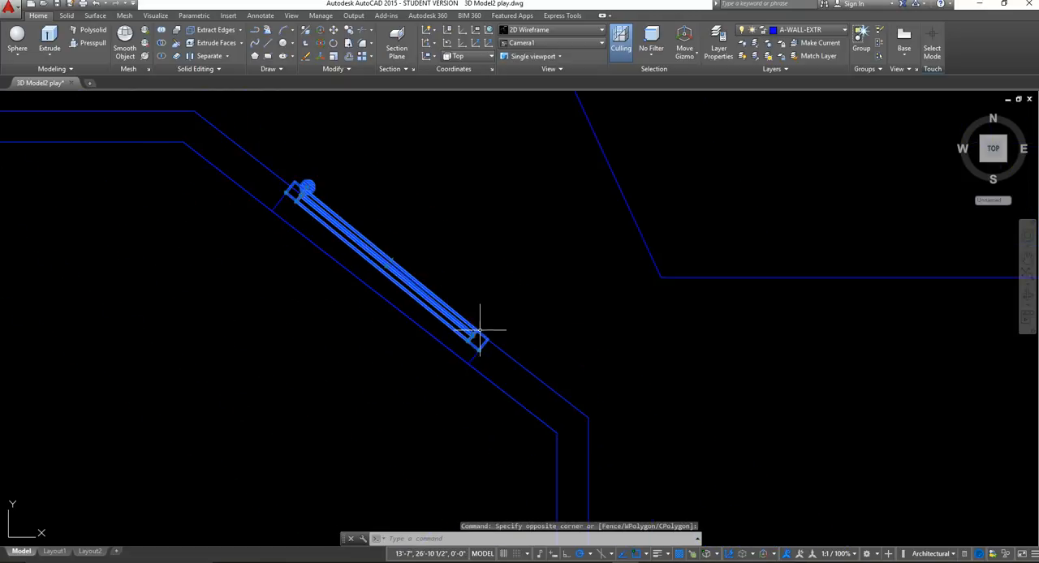
{"action": "middle_click_drag", "start_coordinate": [330, 239], "coordinate": [390, 297]}
{"action": "scroll", "coordinate": [388, 296], "scroll_direction": "up", "scroll_amount": 4}
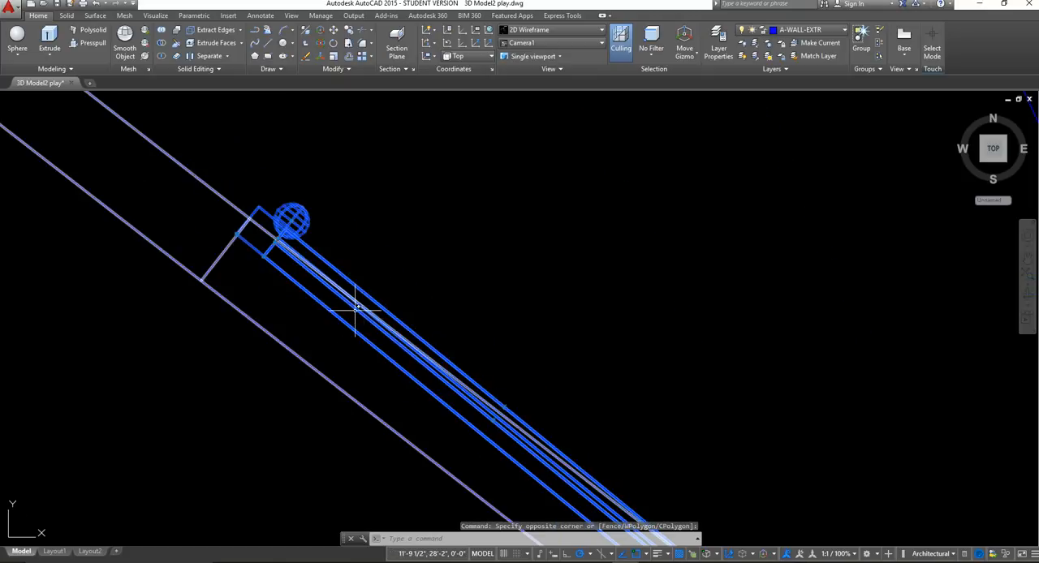
{"action": "scroll", "coordinate": [366, 326], "scroll_direction": "down", "scroll_amount": 5}
{"action": "middle_click_drag", "start_coordinate": [451, 349], "coordinate": [449, 290]}
{"action": "scroll", "coordinate": [444, 366], "scroll_direction": "up", "scroll_amount": 5}
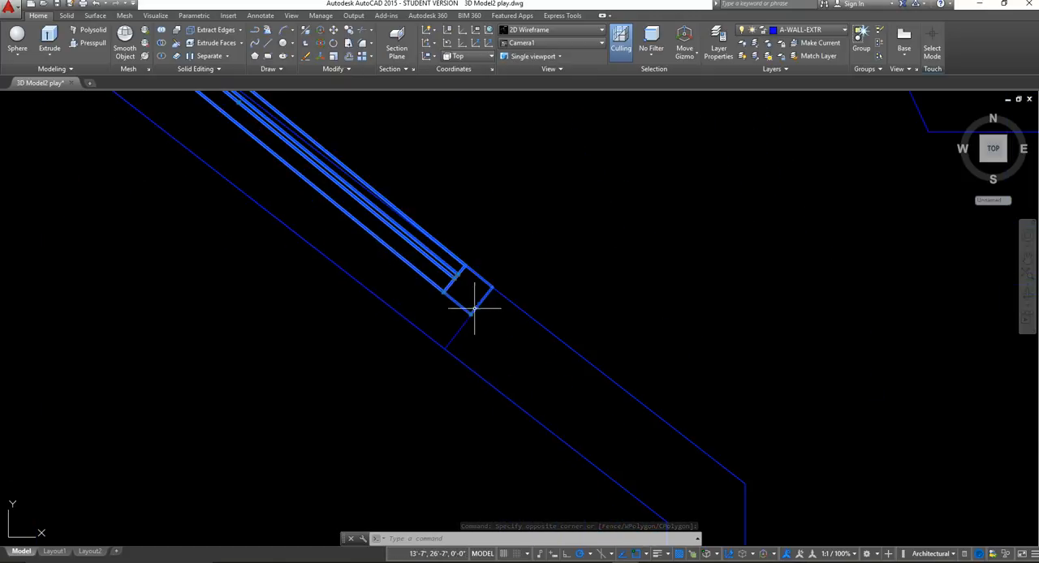
{"action": "middle_click_drag", "start_coordinate": [417, 325], "coordinate": [432, 349]}
{"action": "scroll", "coordinate": [426, 349], "scroll_direction": "down", "scroll_amount": 3}
{"action": "middle_click_drag", "start_coordinate": [421, 276], "coordinate": [411, 294]}
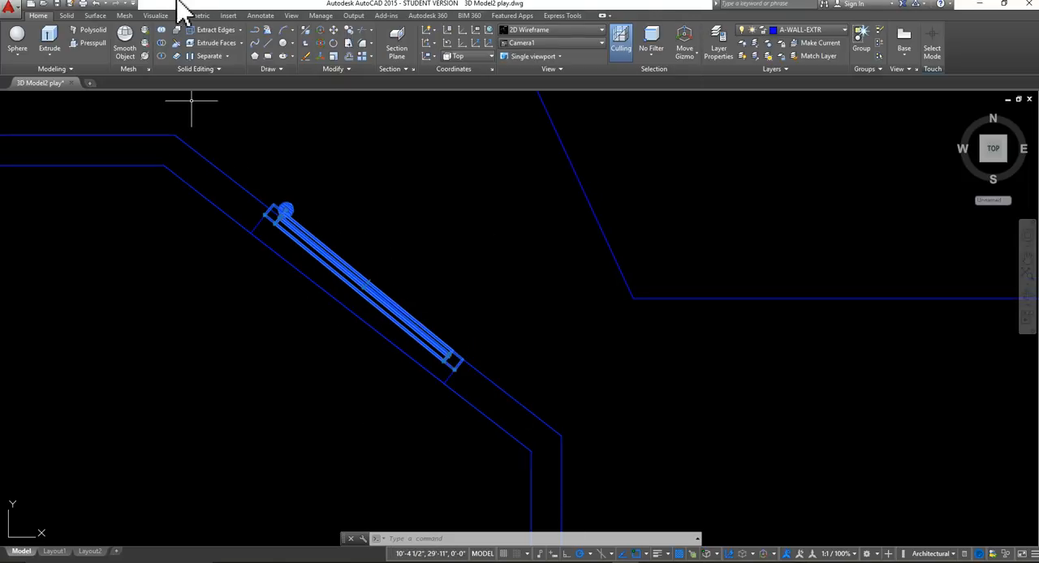
{"action": "left_click", "coordinate": [334, 44]}
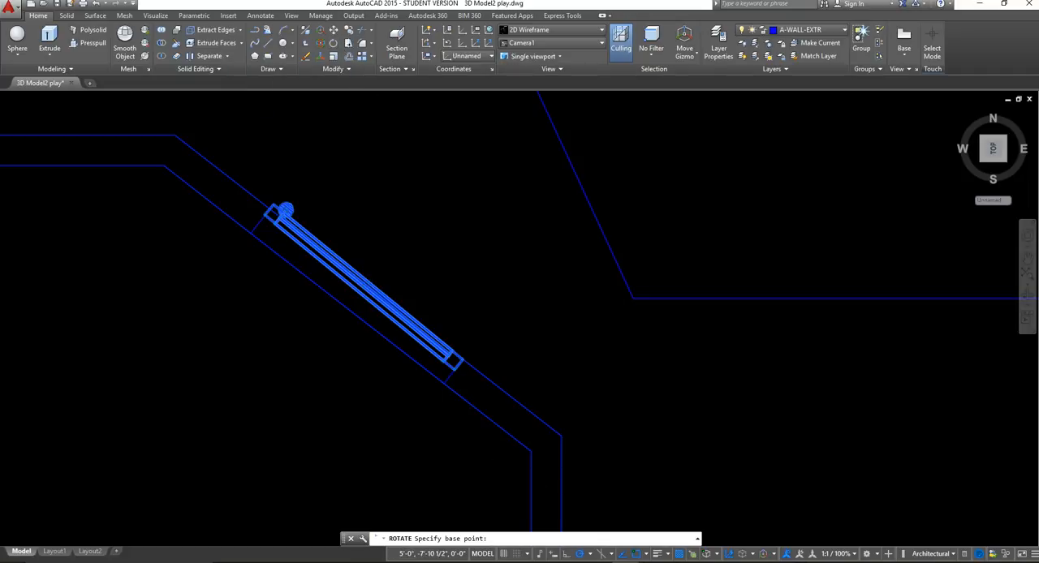
{"action": "scroll", "coordinate": [469, 360], "scroll_direction": "up", "scroll_amount": 4}
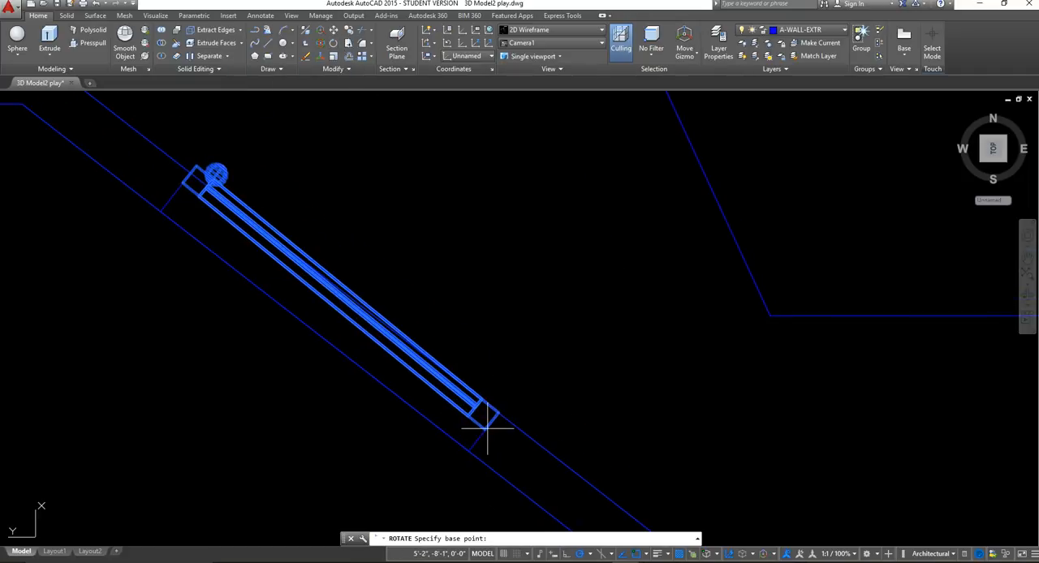
{"action": "left_click", "coordinate": [338, 46]}
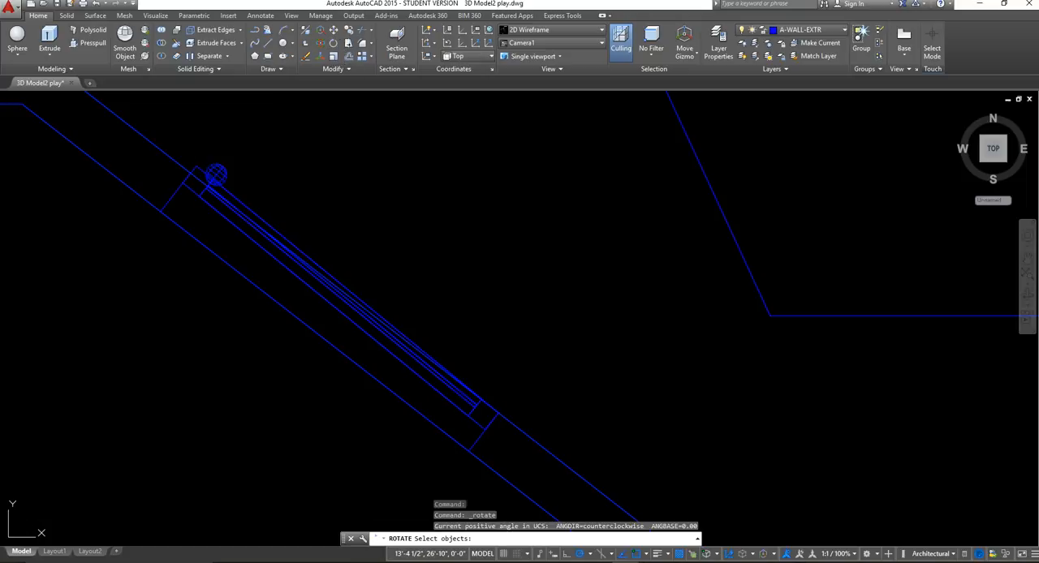
{"action": "key", "text": "Escape"}
Rotate the door, its panels and doorknob about the door corner opposite the knob until the door aligns with the angled wall opening.
{"action": "scroll", "coordinate": [259, 192], "scroll_direction": "up", "scroll_amount": 5}
{"action": "middle_click_drag", "start_coordinate": [136, 141], "coordinate": [471, 291]}
{"action": "left_click", "coordinate": [554, 318]}
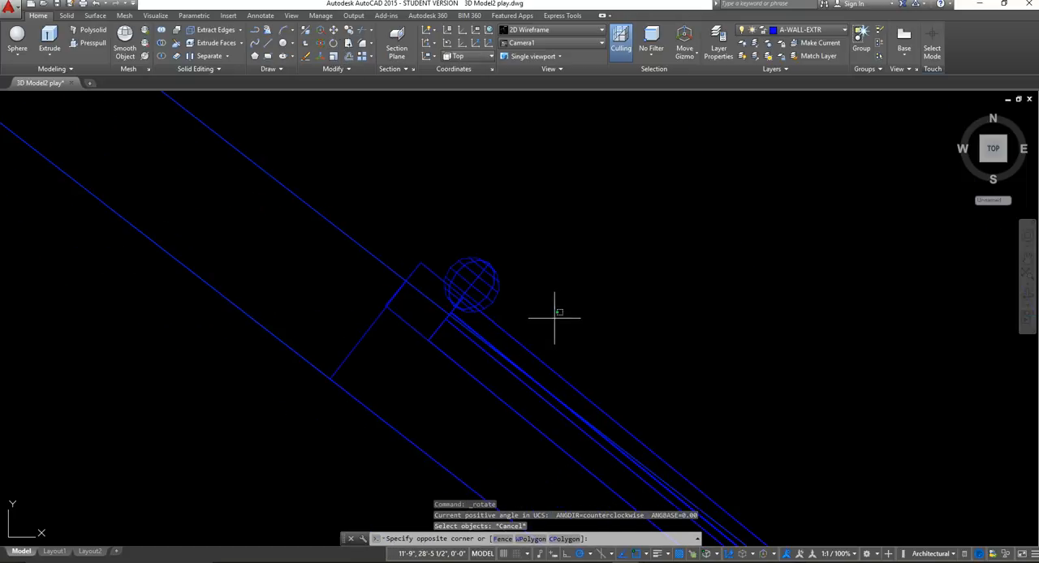
{"action": "left_click", "coordinate": [471, 221]}
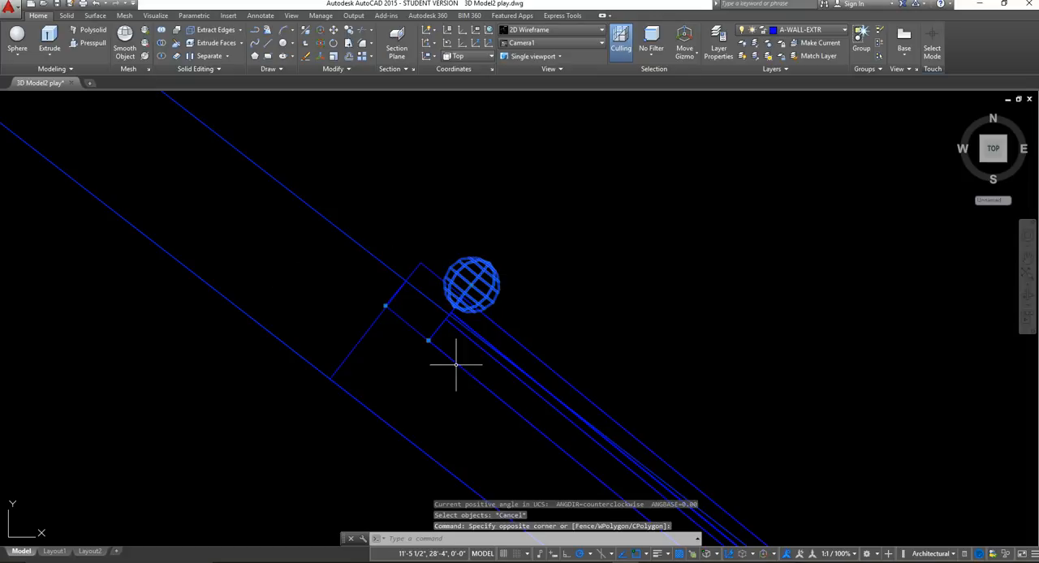
{"action": "middle_click_drag", "start_coordinate": [455, 364], "coordinate": [417, 260]}
{"action": "left_click", "coordinate": [410, 271]}
{"action": "left_click", "coordinate": [360, 225]}
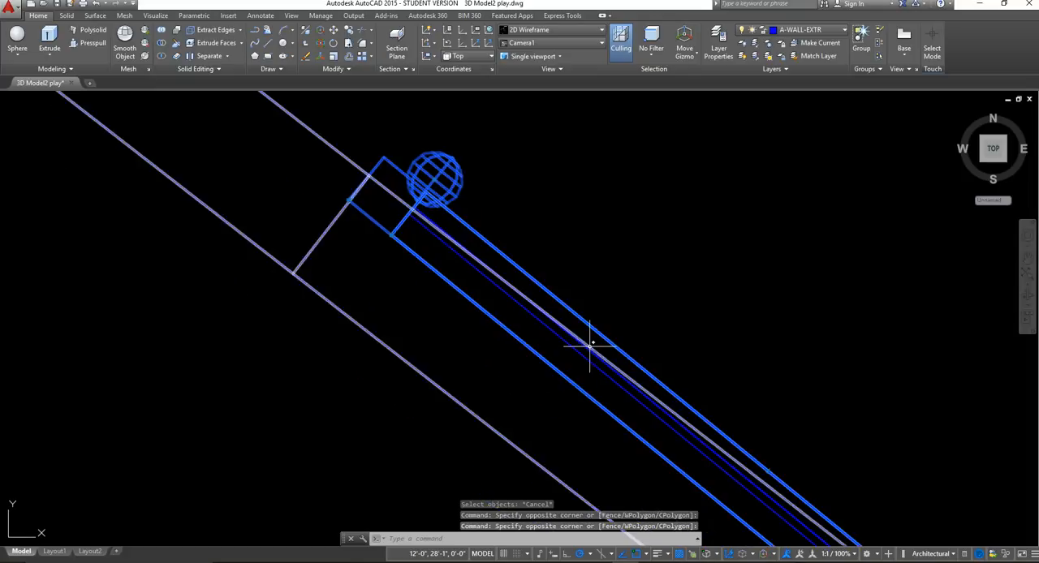
{"action": "scroll", "coordinate": [590, 344], "scroll_direction": "down", "scroll_amount": 4}
{"action": "scroll", "coordinate": [686, 441], "scroll_direction": "up", "scroll_amount": 5}
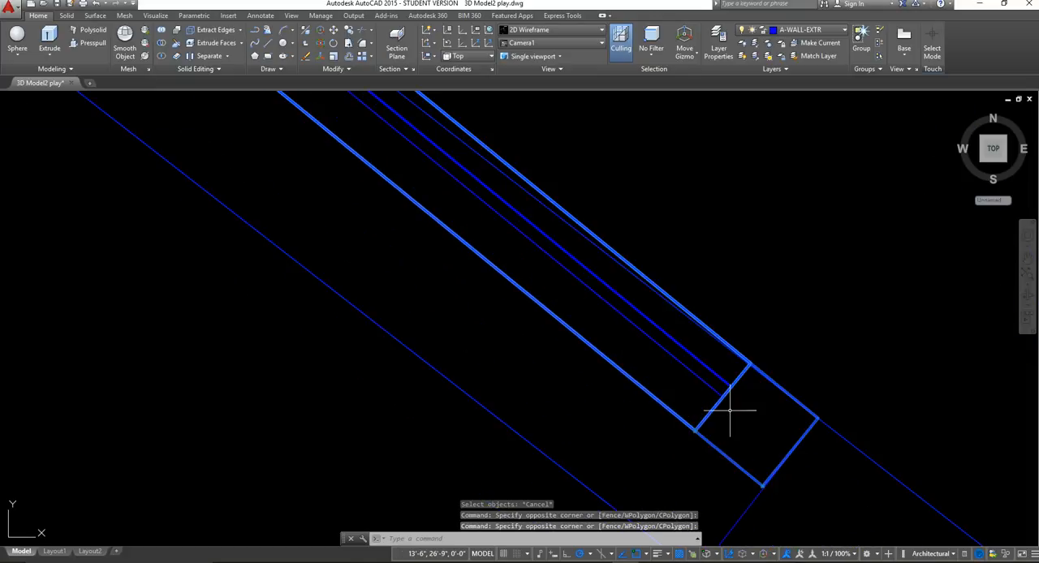
{"action": "left_click", "coordinate": [730, 412]}
{"action": "left_click", "coordinate": [669, 371]}
{"action": "scroll", "coordinate": [742, 415], "scroll_direction": "down", "scroll_amount": 3}
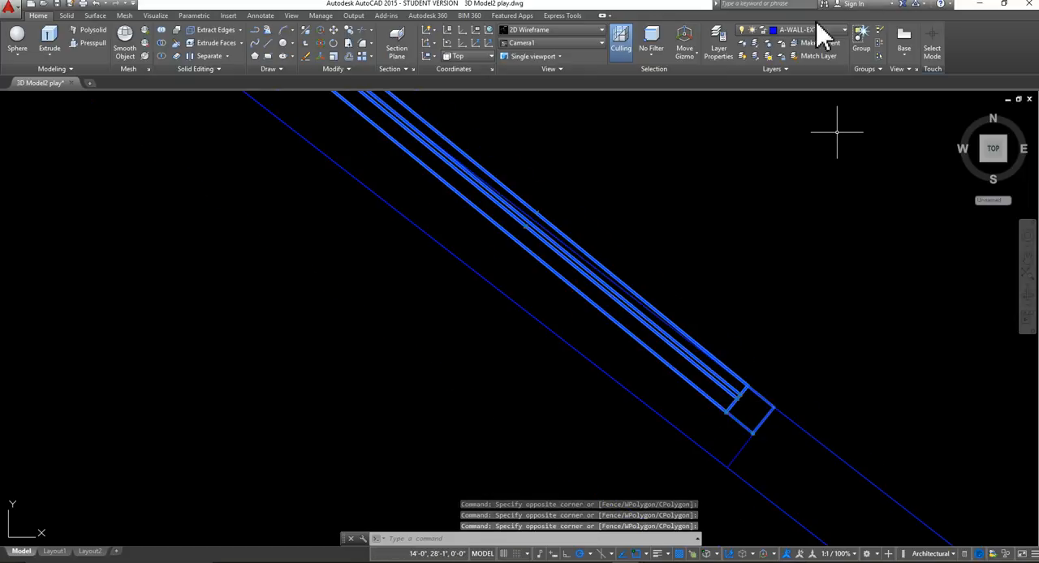
{"action": "scroll", "coordinate": [707, 236], "scroll_direction": "down", "scroll_amount": 5}
{"action": "middle_click_drag", "start_coordinate": [795, 266], "coordinate": [608, 294]}
{"action": "scroll", "coordinate": [458, 241], "scroll_direction": "up", "scroll_amount": 2}
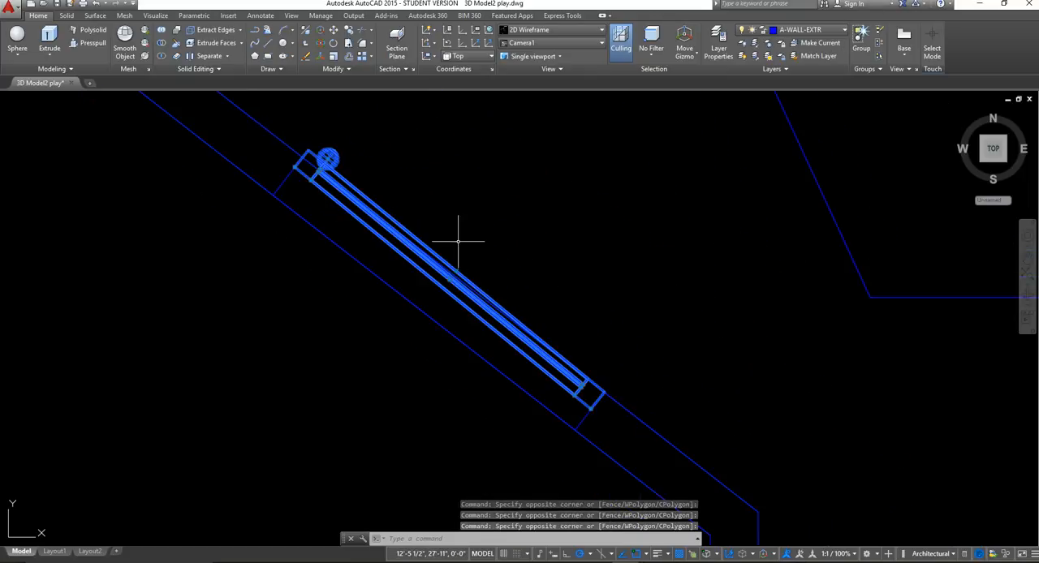
{"action": "left_click", "coordinate": [335, 44]}
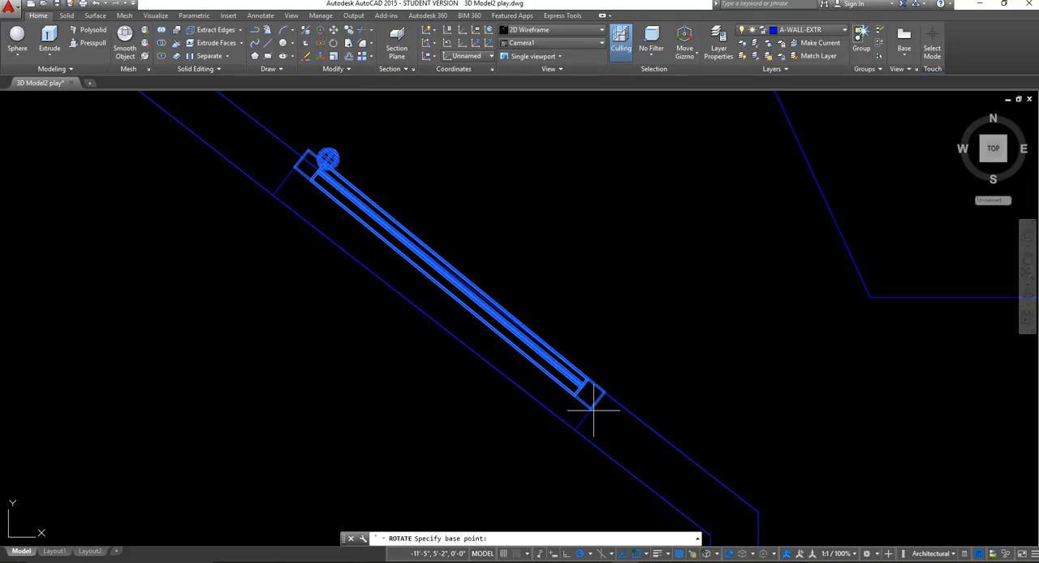
{"action": "left_click", "coordinate": [591, 407]}
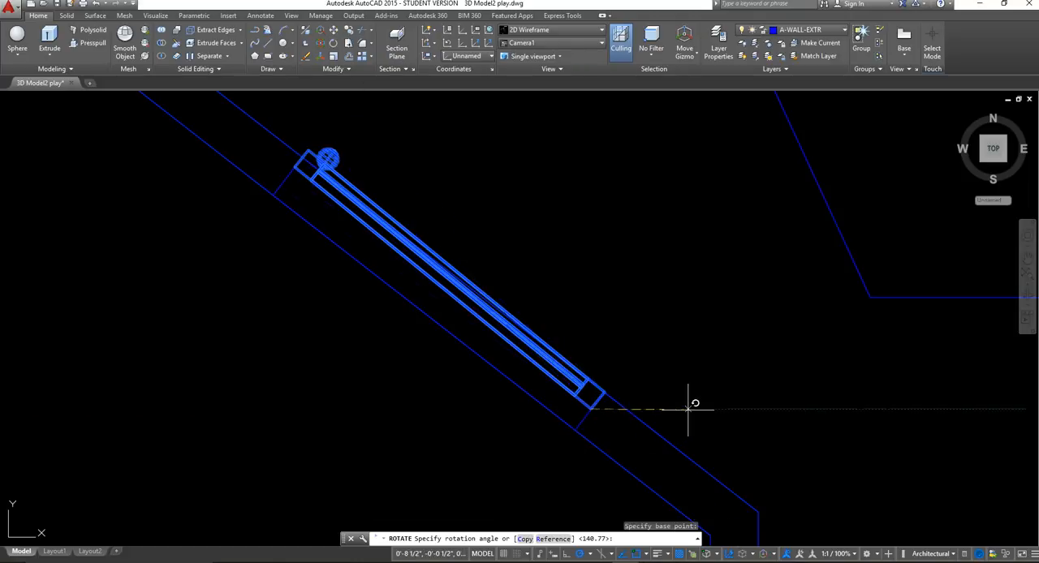
{"action": "left_click", "coordinate": [853, 410]}
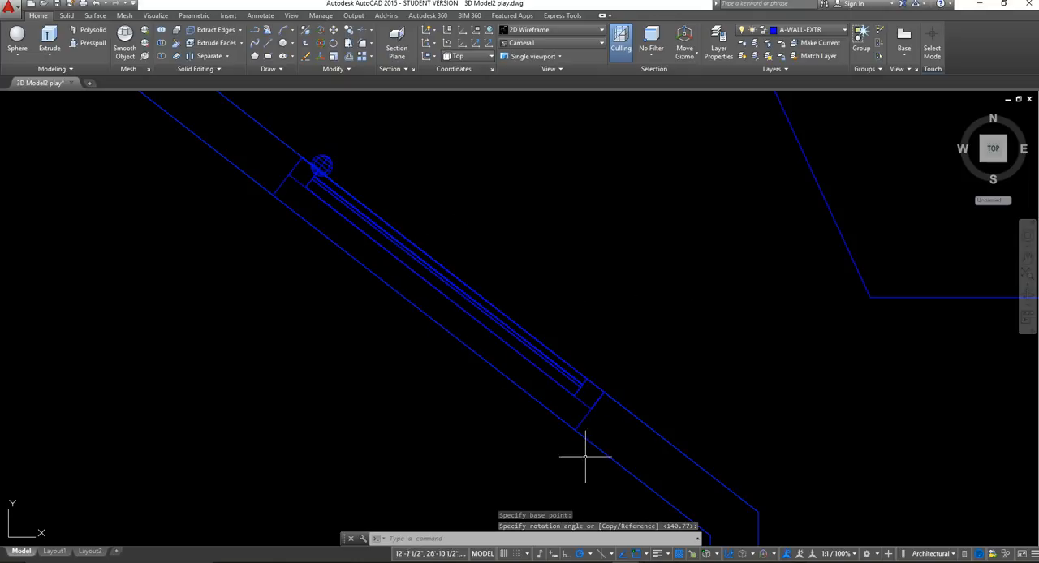
Restore the saved Camera1 view to check the fitted door from inside the room.
{"action": "scroll", "coordinate": [580, 354], "scroll_direction": "down", "scroll_amount": 2}
{"action": "scroll", "coordinate": [581, 355], "scroll_direction": "down", "scroll_amount": 2}
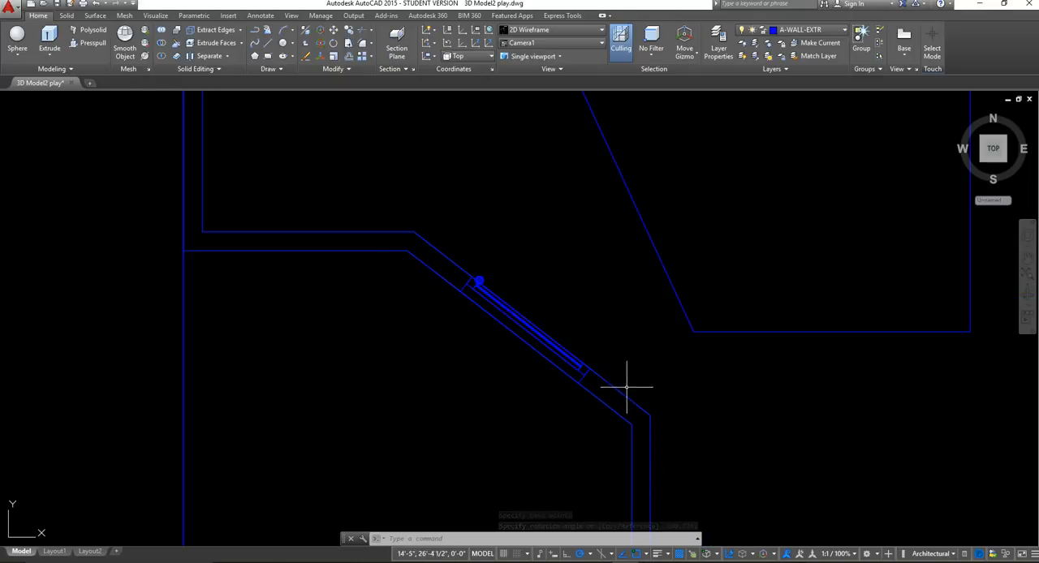
{"action": "scroll", "coordinate": [614, 376], "scroll_direction": "down", "scroll_amount": 3}
{"action": "middle_click_drag", "start_coordinate": [666, 343], "coordinate": [601, 384]}
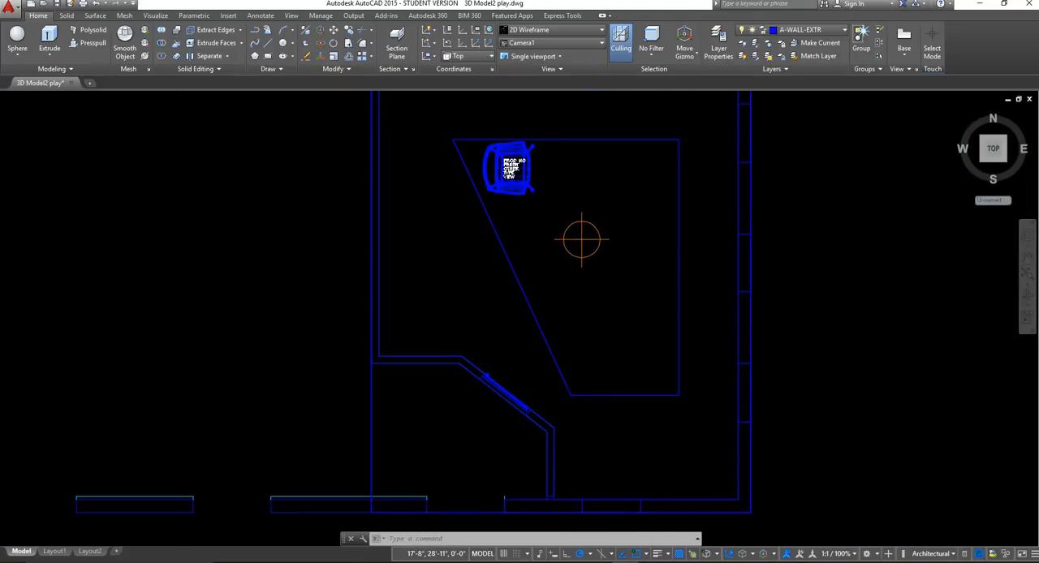
{"action": "scroll", "coordinate": [601, 383], "scroll_direction": "down", "scroll_amount": 3}
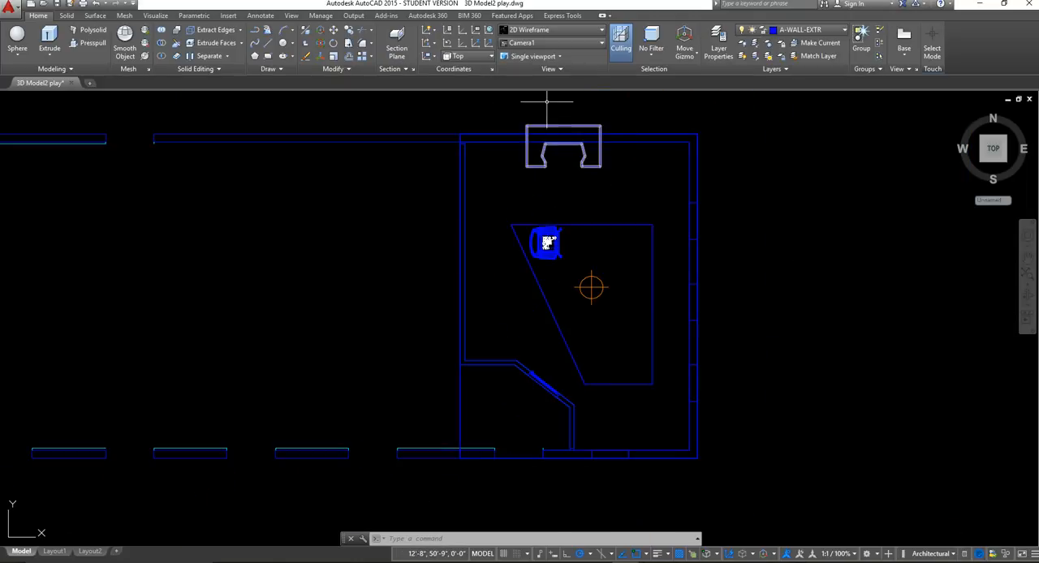
{"action": "left_click", "coordinate": [540, 29]}
{"action": "left_click", "coordinate": [539, 29]}
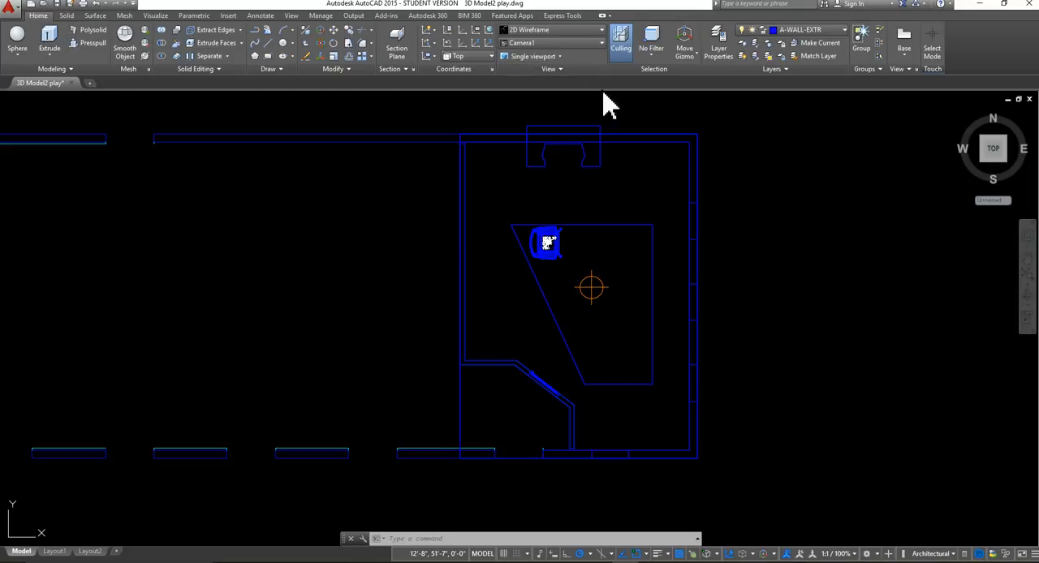
{"action": "left_click", "coordinate": [573, 47]}
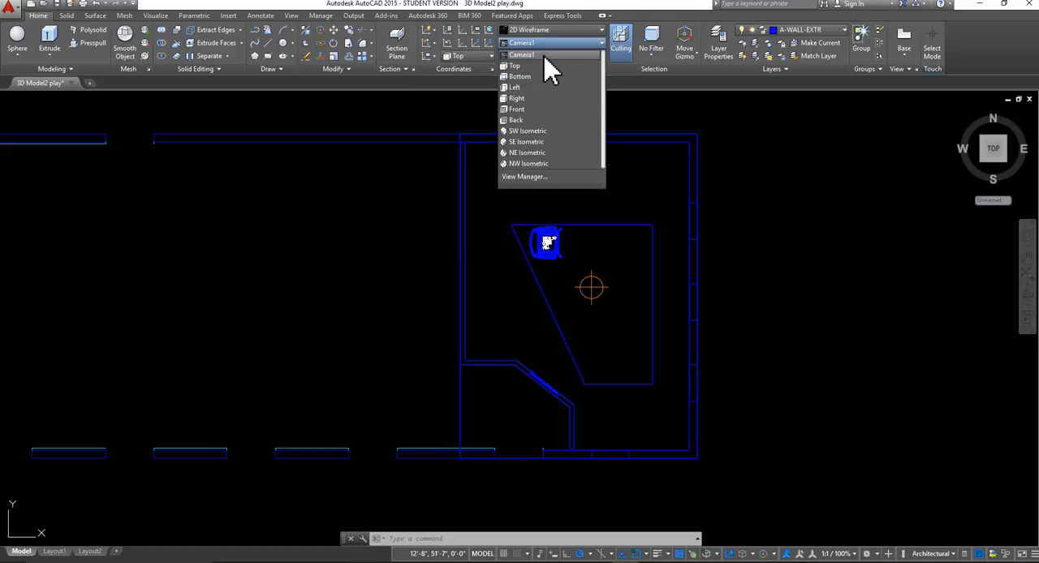
{"action": "left_click", "coordinate": [543, 55]}
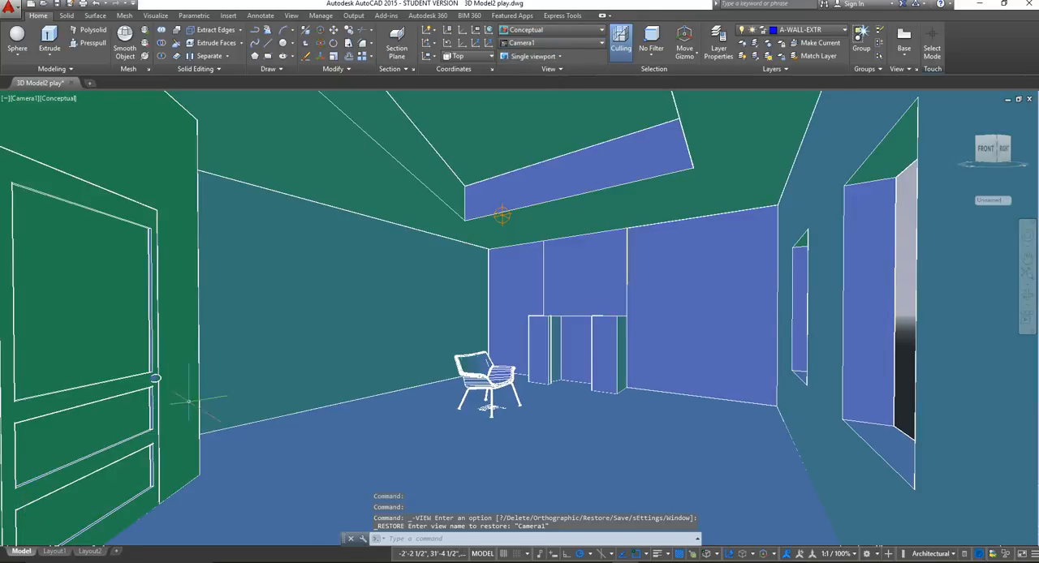